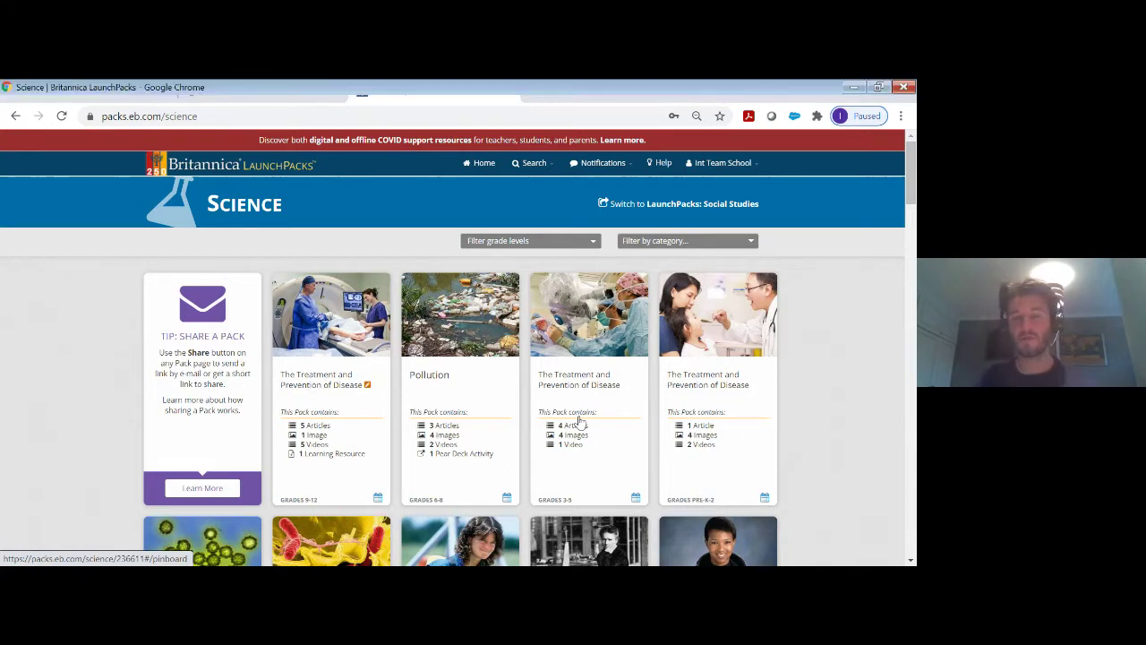
# Filter the Science packs to Grades 9-12 only
pyautogui.click(564, 241)
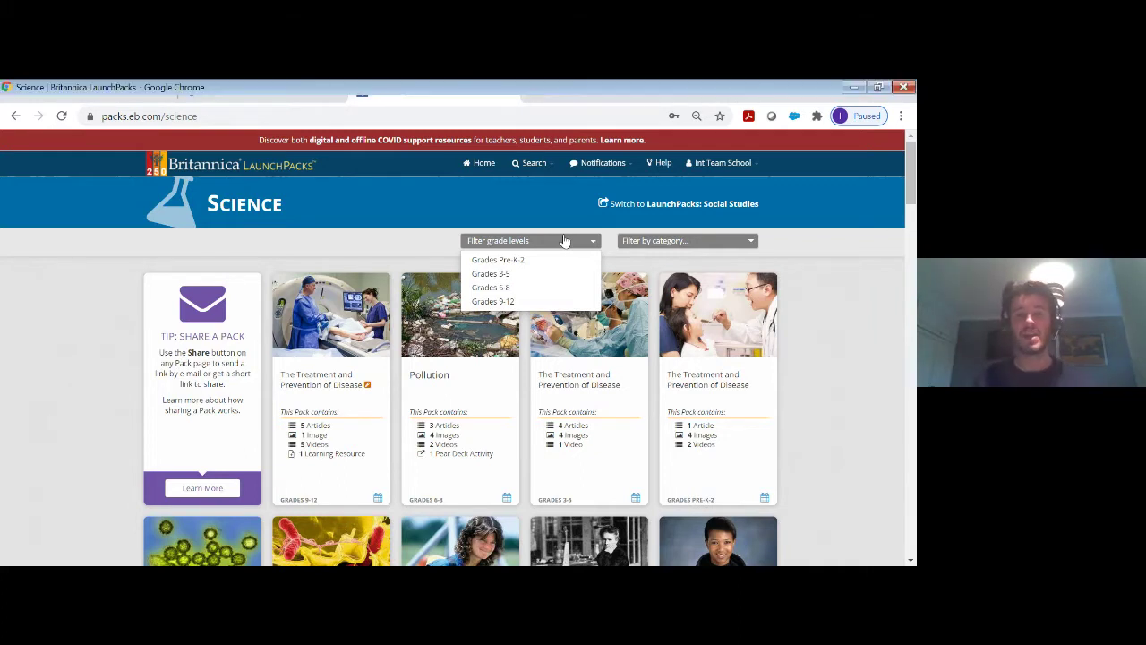
pyautogui.click(526, 303)
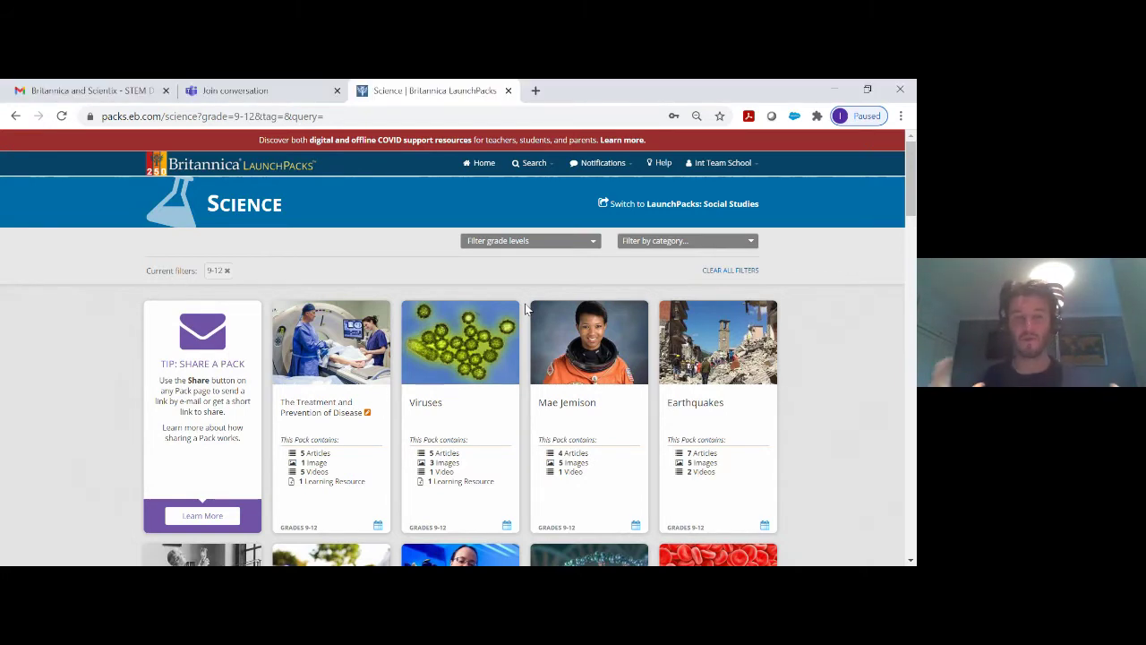
pyautogui.click(640, 240)
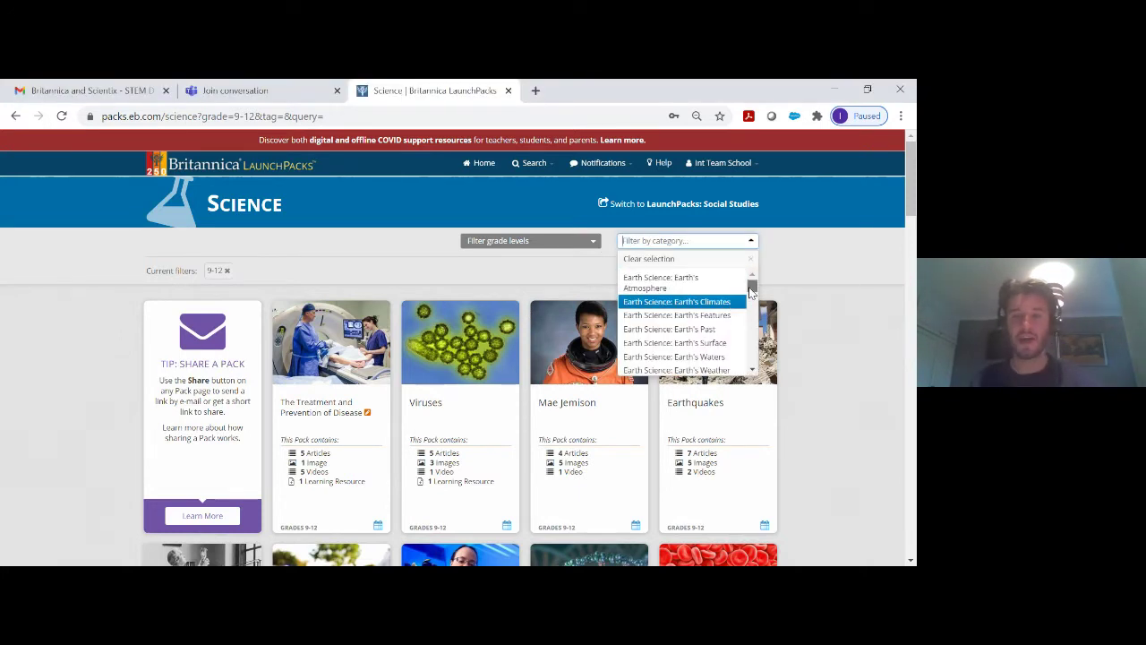
# Pick the Life Science: Animals: Animal Habitats category and open Animals That Live in Savannas
pyautogui.moveTo(750, 286); pyautogui.dragTo(750, 296)
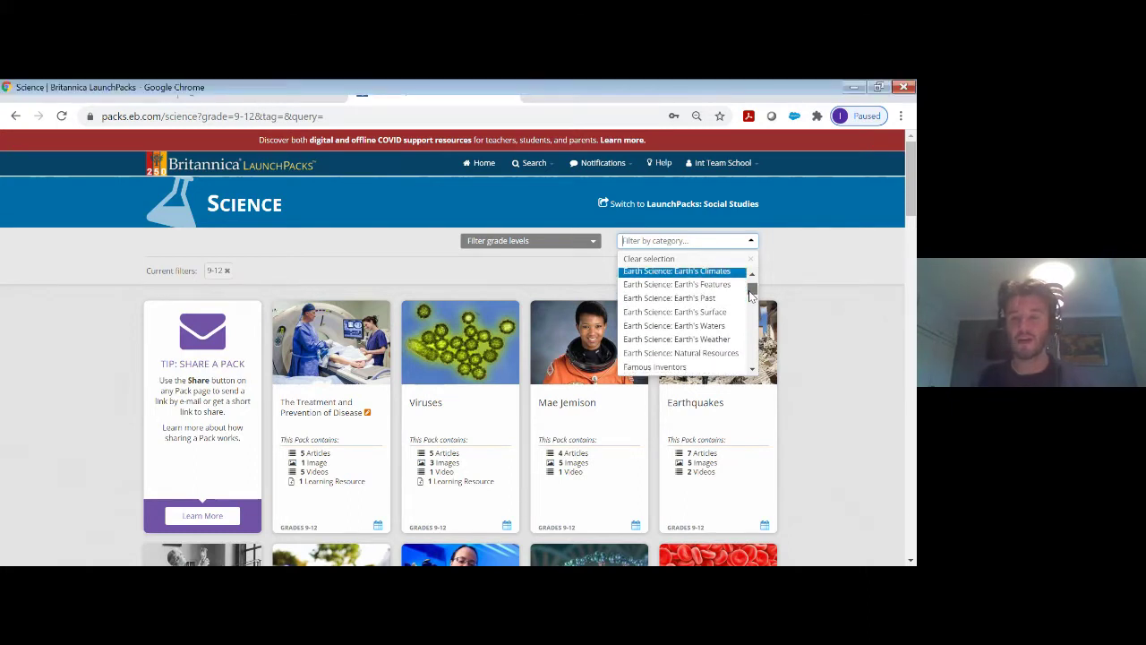
pyautogui.scroll(-2, 750, 295)
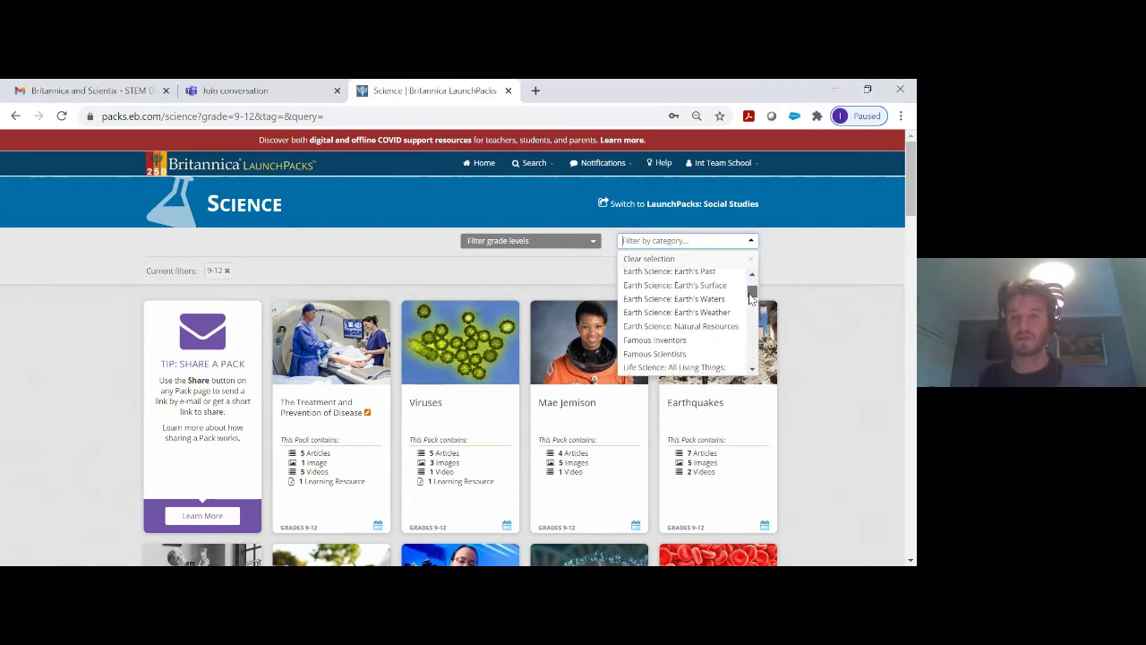
pyautogui.scroll(3, 750, 298)
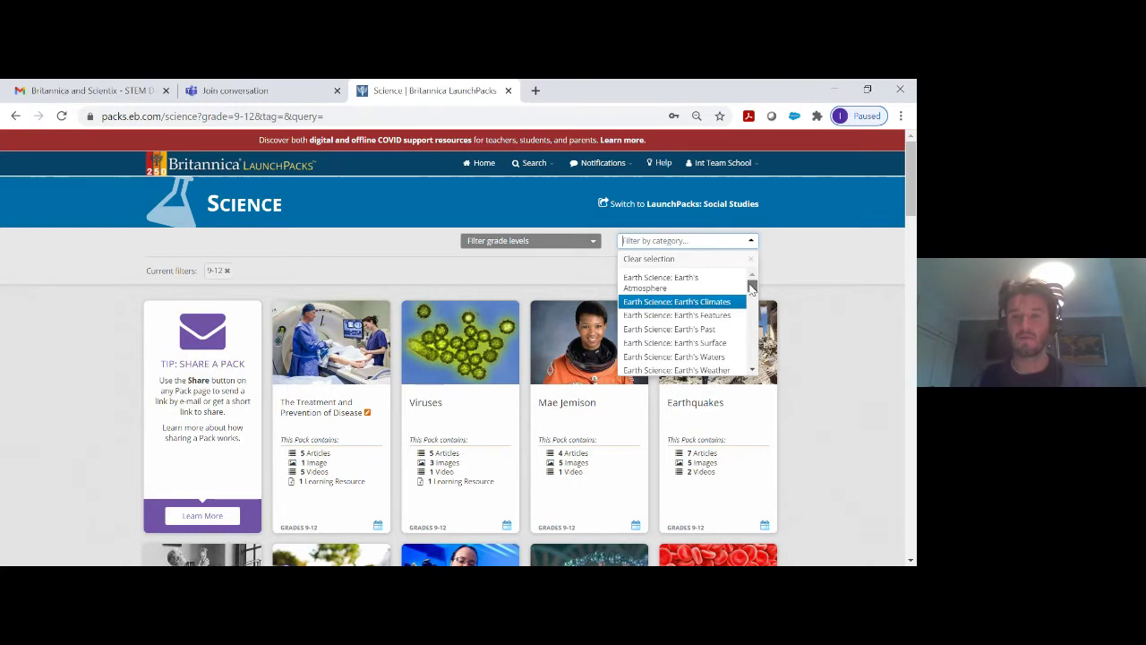
pyautogui.moveTo(750, 286); pyautogui.dragTo(750, 311)
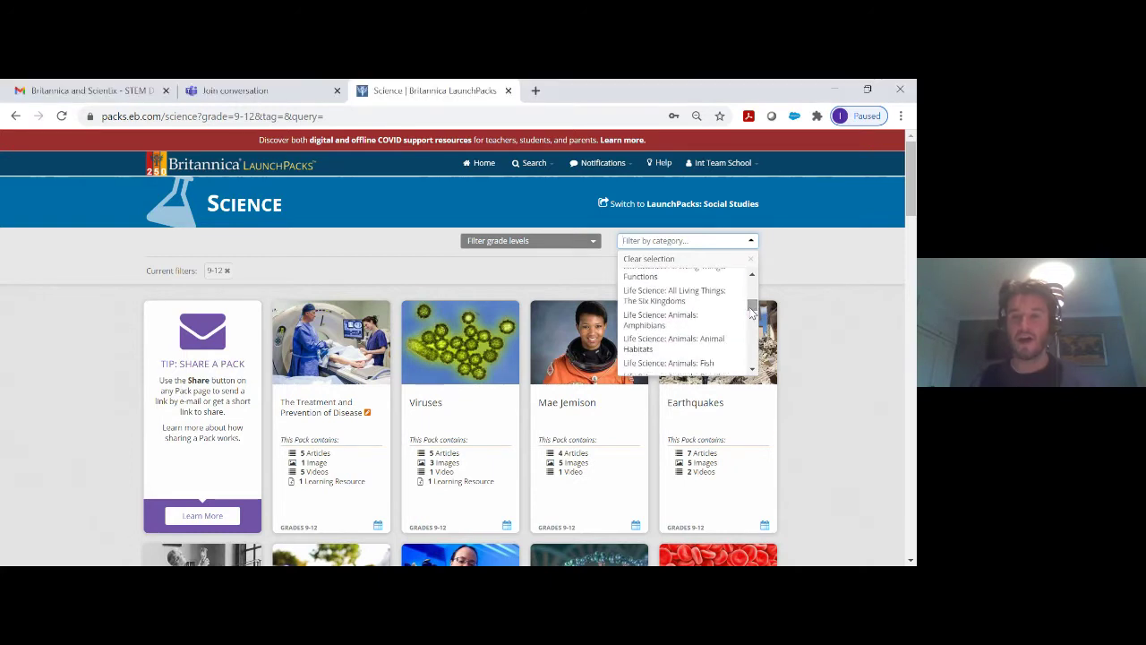
pyautogui.click(695, 352)
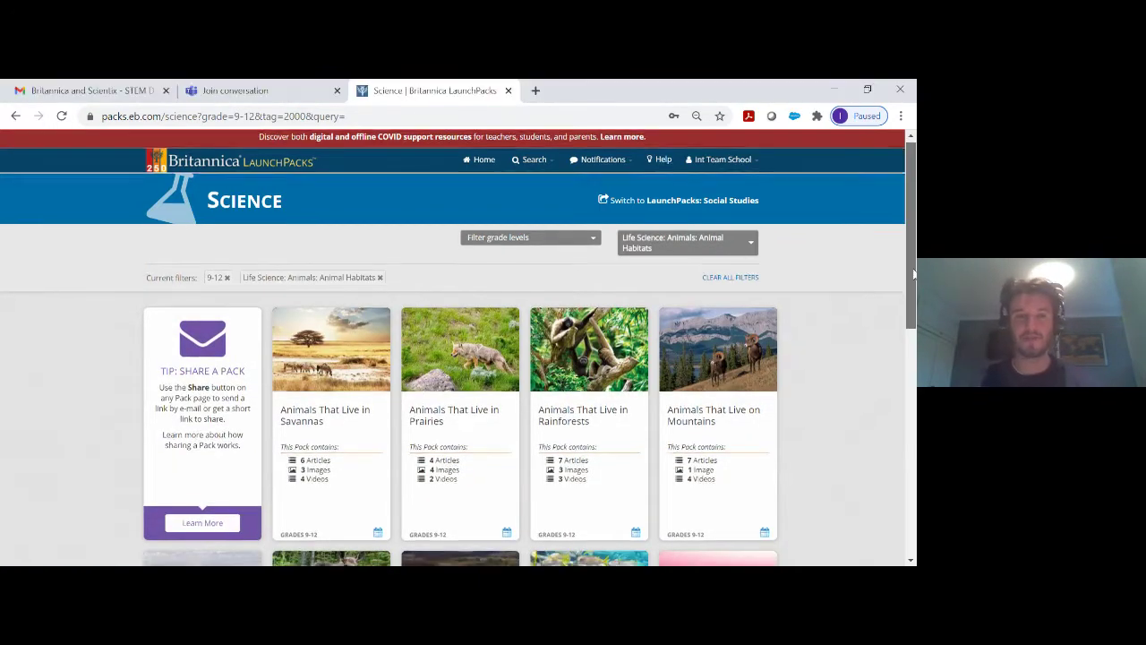
pyautogui.moveTo(913, 271); pyautogui.dragTo(913, 307)
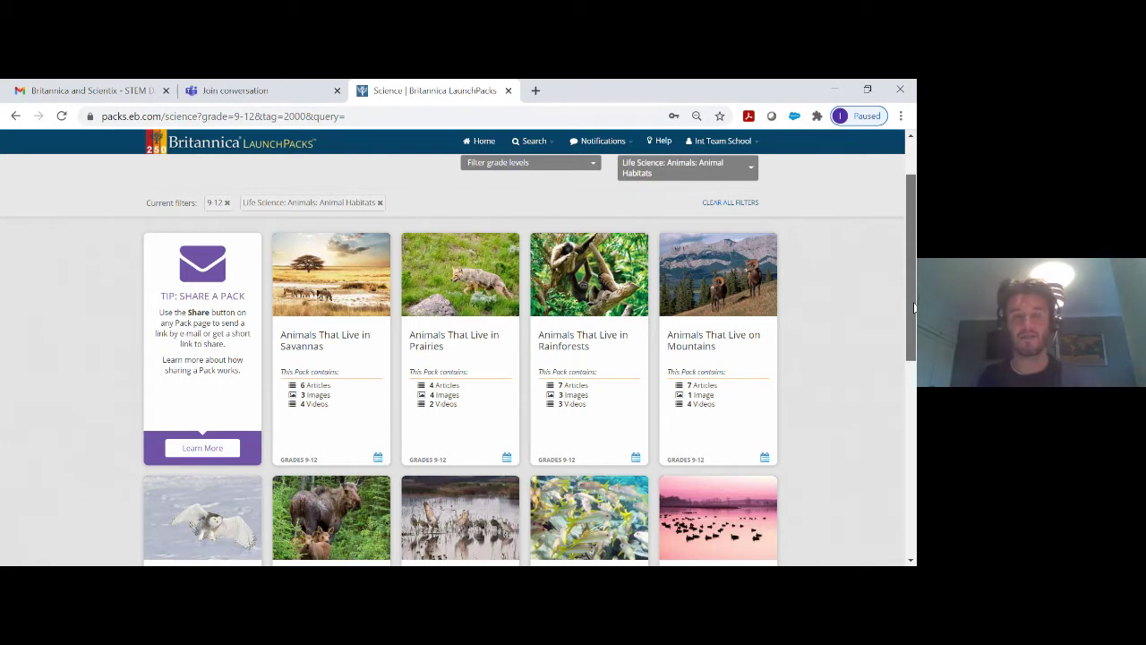
pyautogui.moveTo(914, 307); pyautogui.dragTo(914, 334)
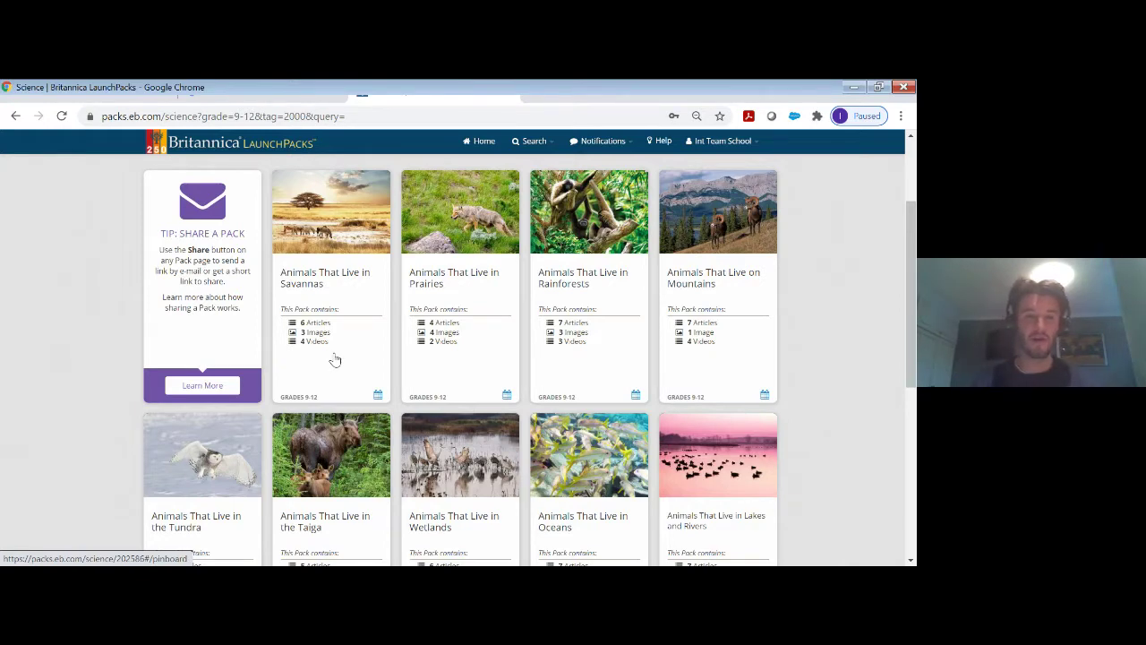
pyautogui.click(335, 359)
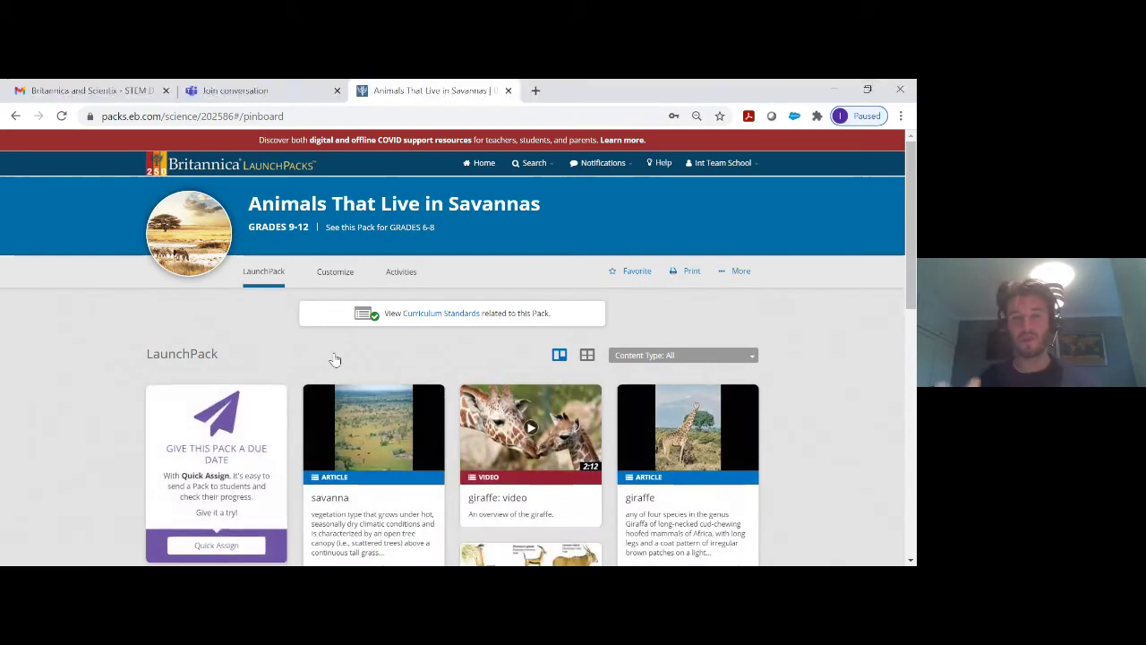
# Browse the savanna pack's articles, videos and images, then begin customising its contents
pyautogui.scroll(-2, 335, 359)
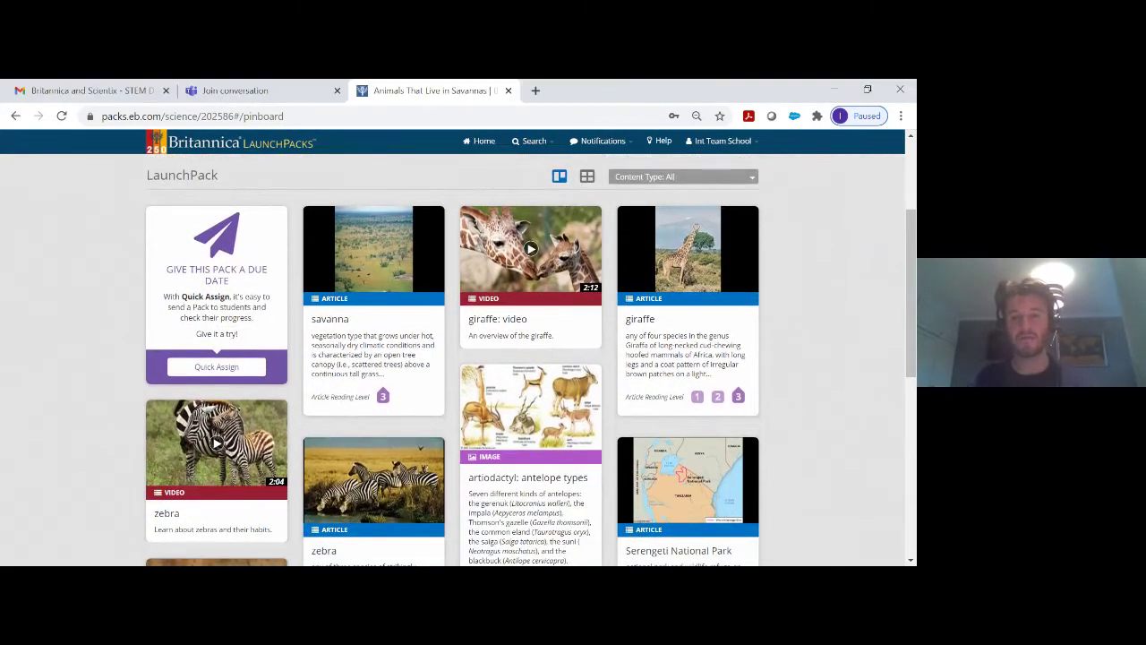
pyautogui.scroll(-1, 458, 358)
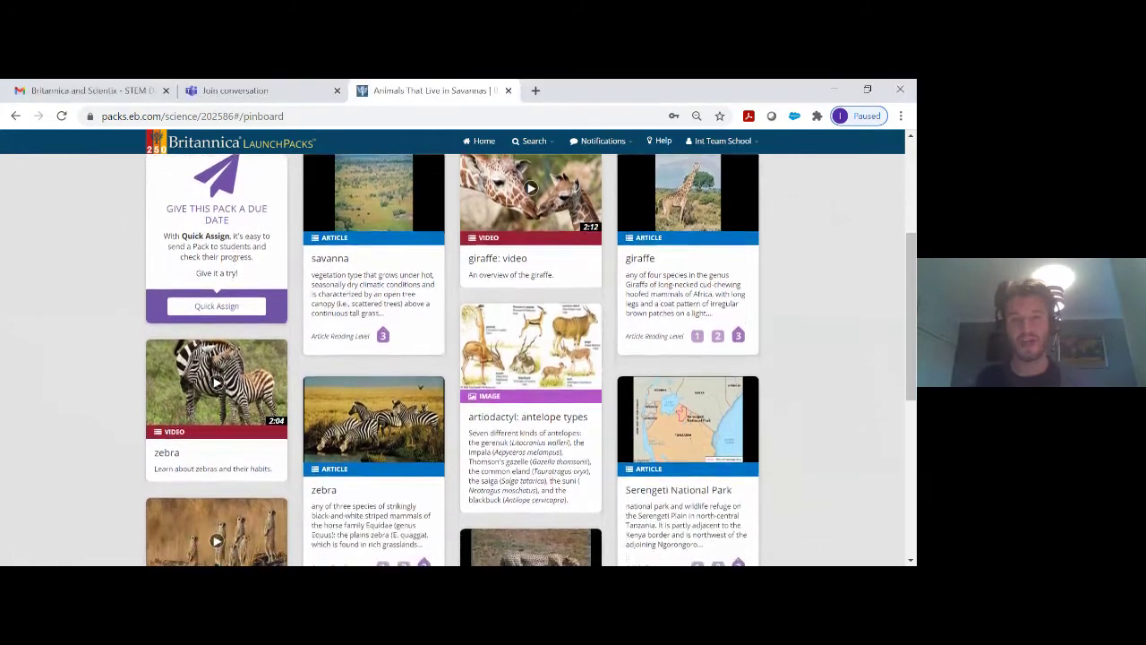
pyautogui.scroll(-1, 459, 358)
pyautogui.scroll(-1, 459, 358)
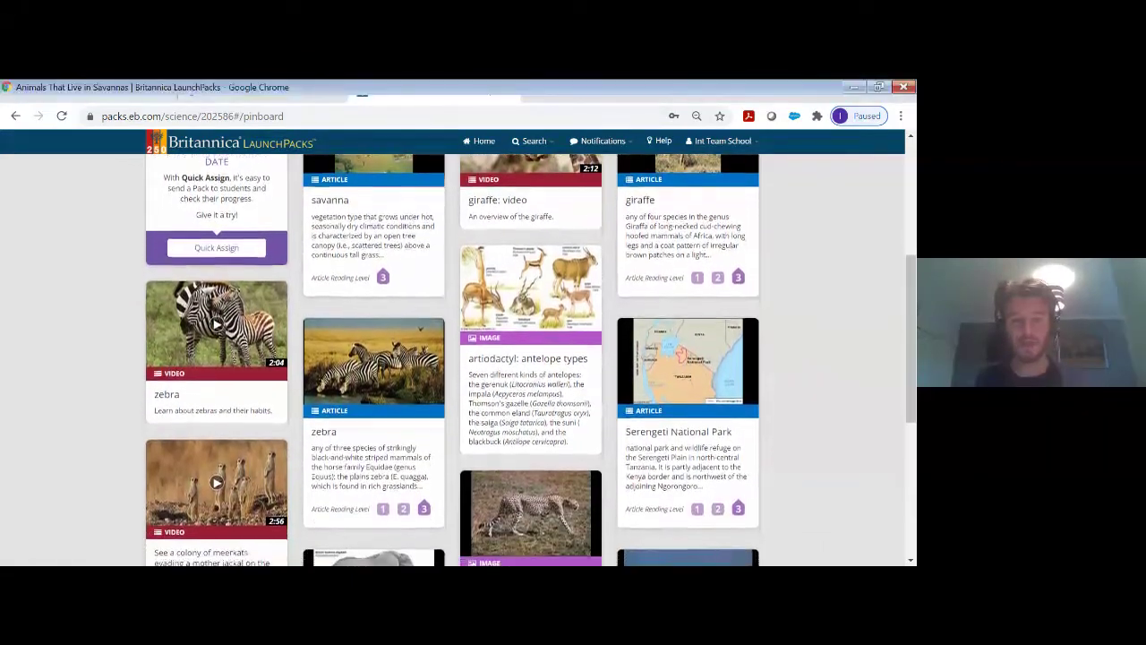
pyautogui.scroll(-1, 458, 358)
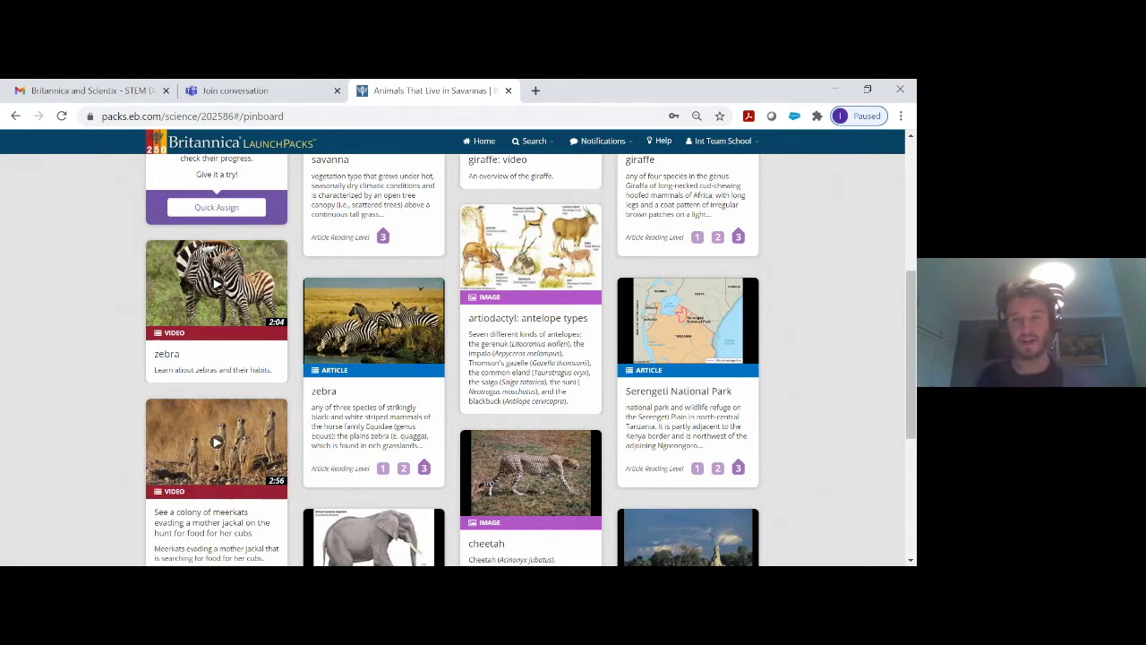
pyautogui.scroll(3, 530, 358)
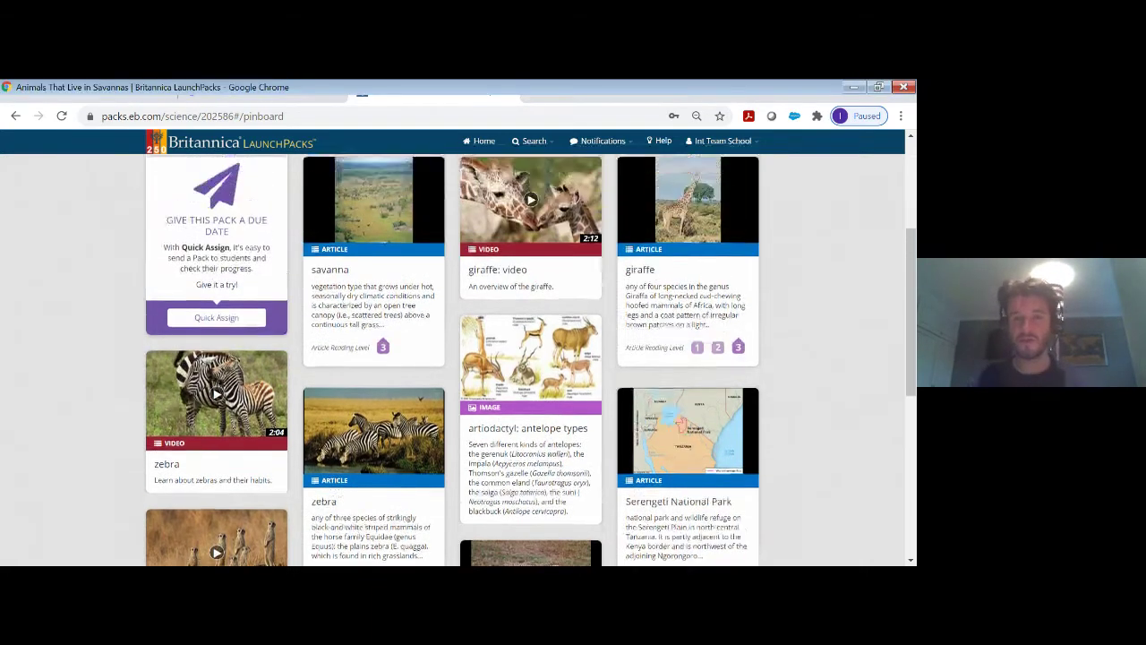
pyautogui.scroll(1, 530, 358)
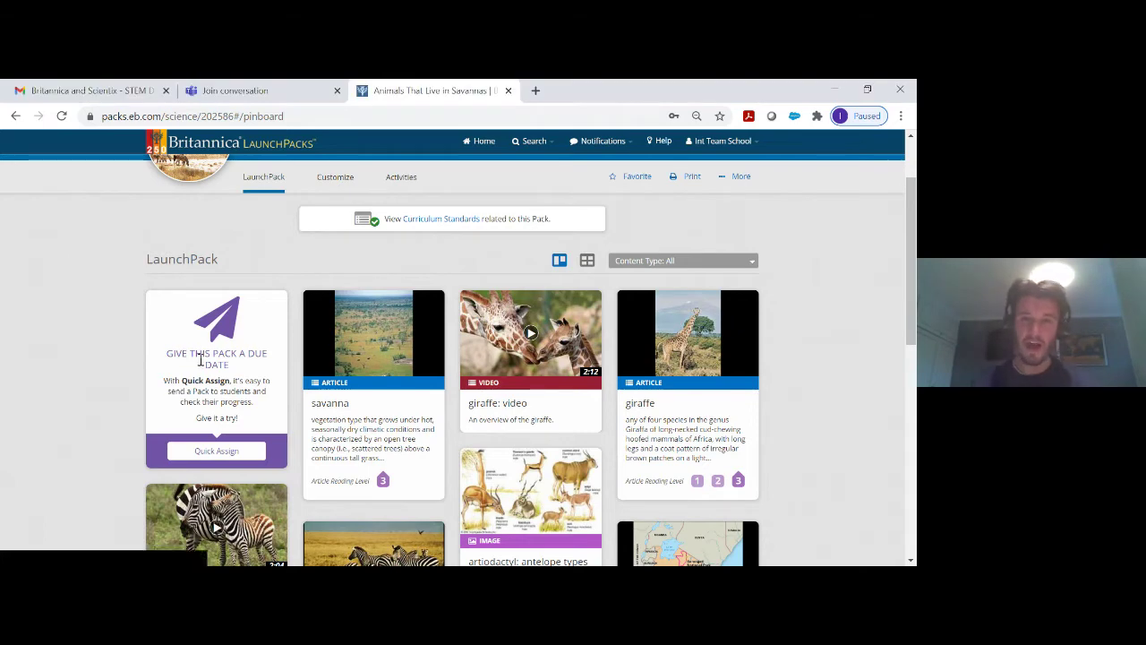
pyautogui.scroll(1, 537, 250)
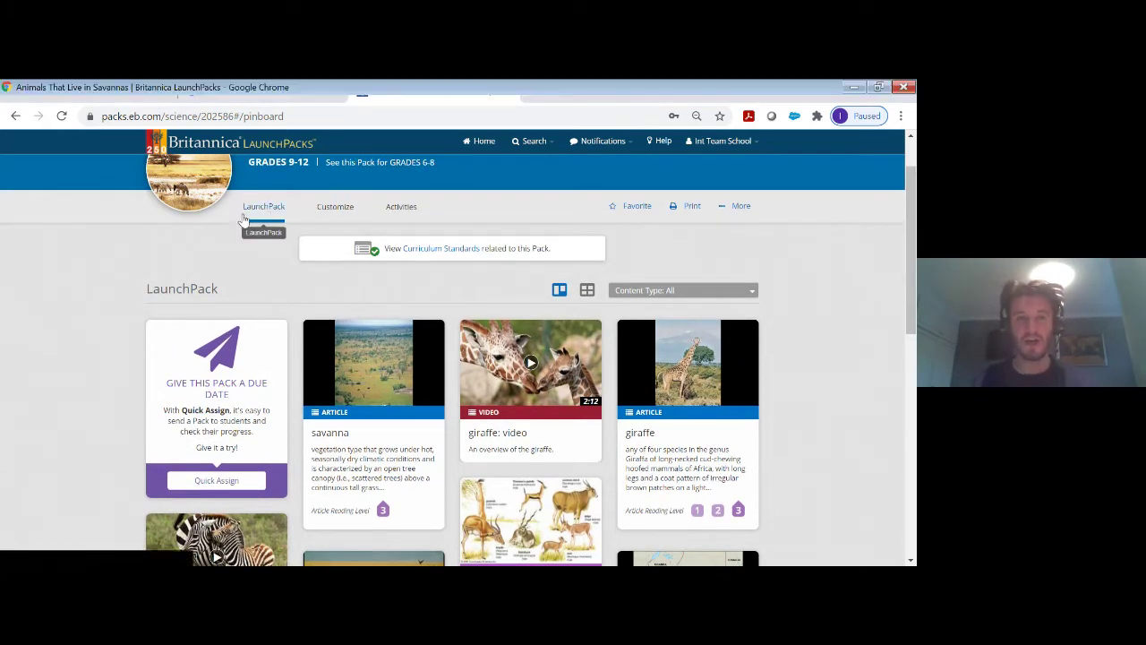
pyautogui.click(333, 210)
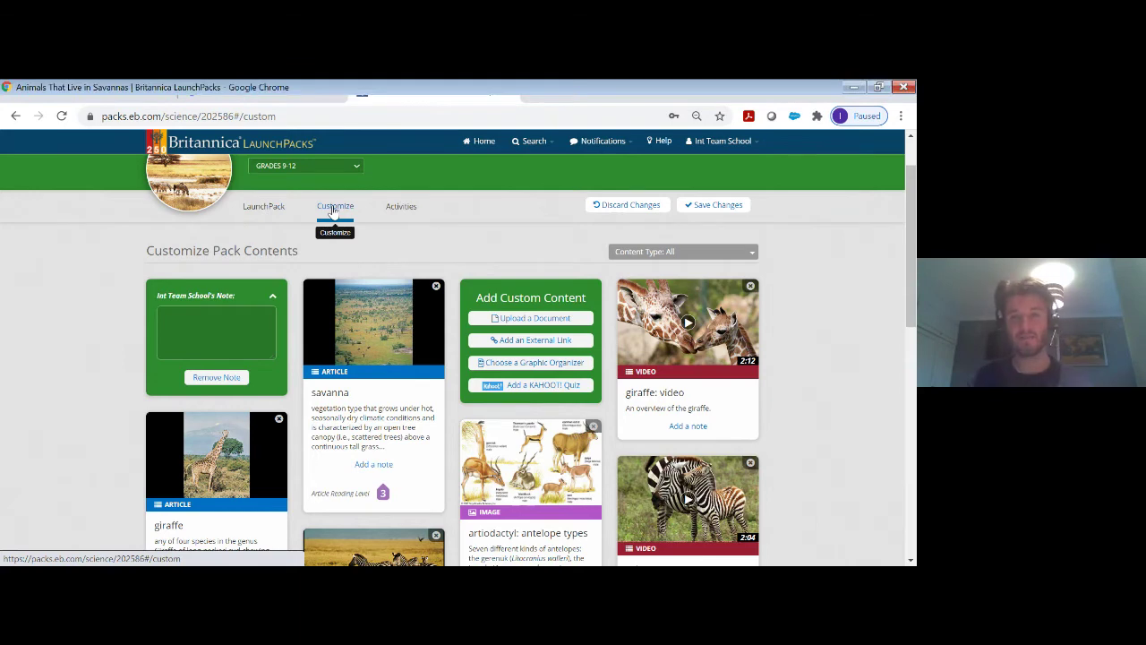
# Remove the giraffe video card from the customised savanna pack and confirm
pyautogui.scroll(1, 334, 210)
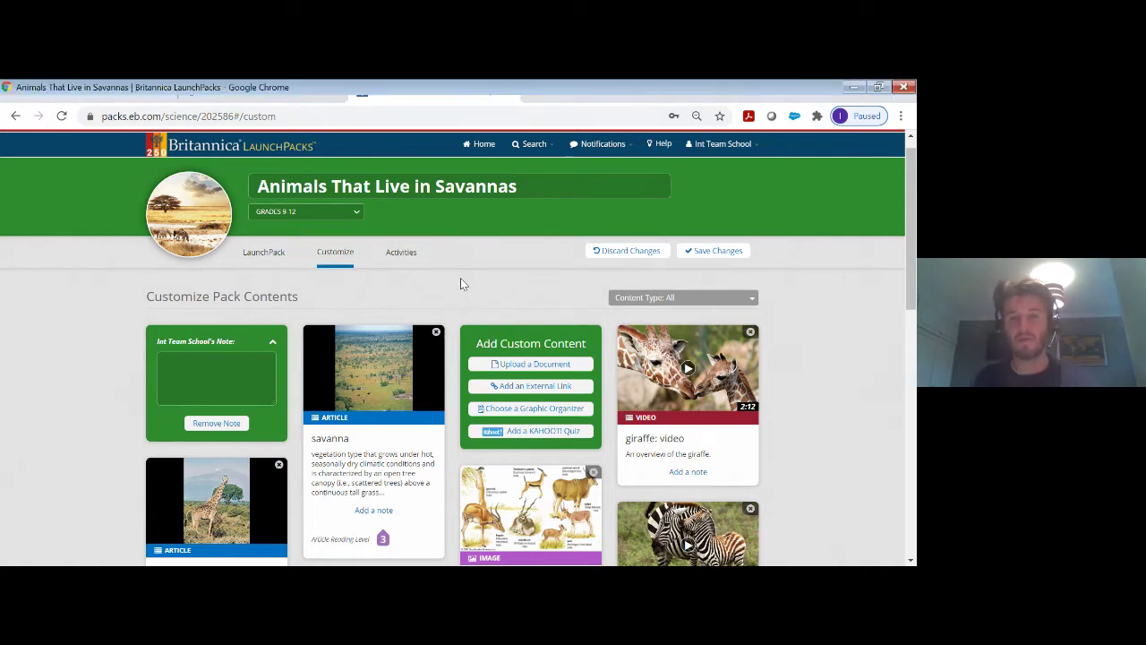
pyautogui.click(750, 333)
pyautogui.click(687, 401)
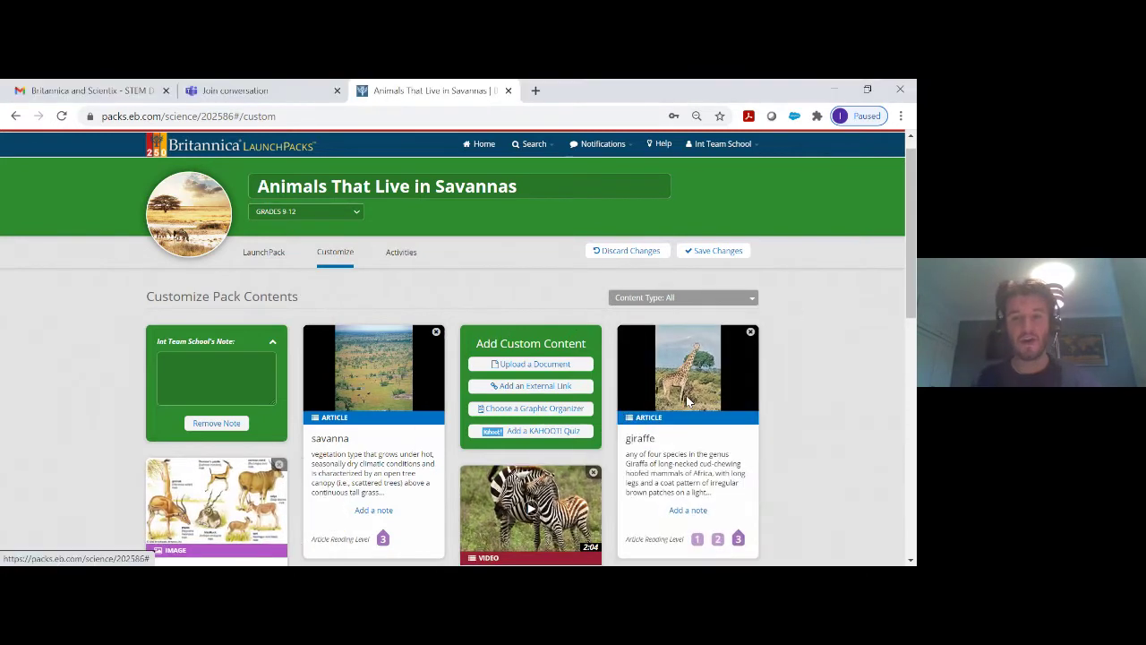
pyautogui.scroll(-1, 458, 358)
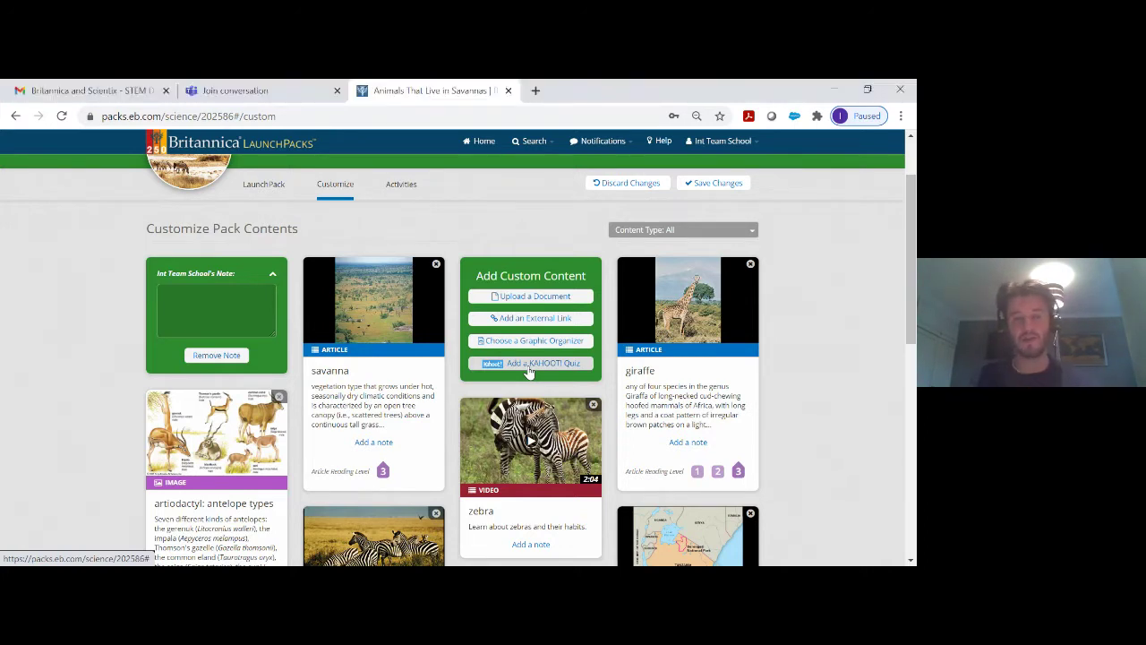
pyautogui.scroll(1, 529, 372)
pyautogui.scroll(1, 530, 373)
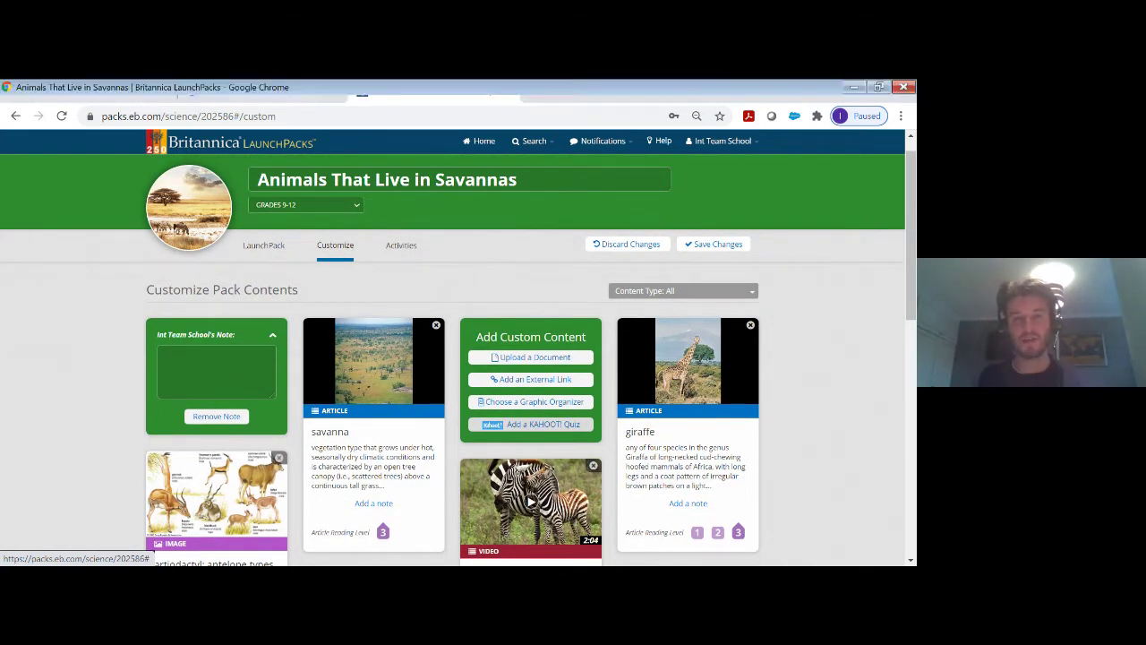
# Retitle the pack 'Animals That Live in Savannas customised' and save the changes
pyautogui.click(553, 186)
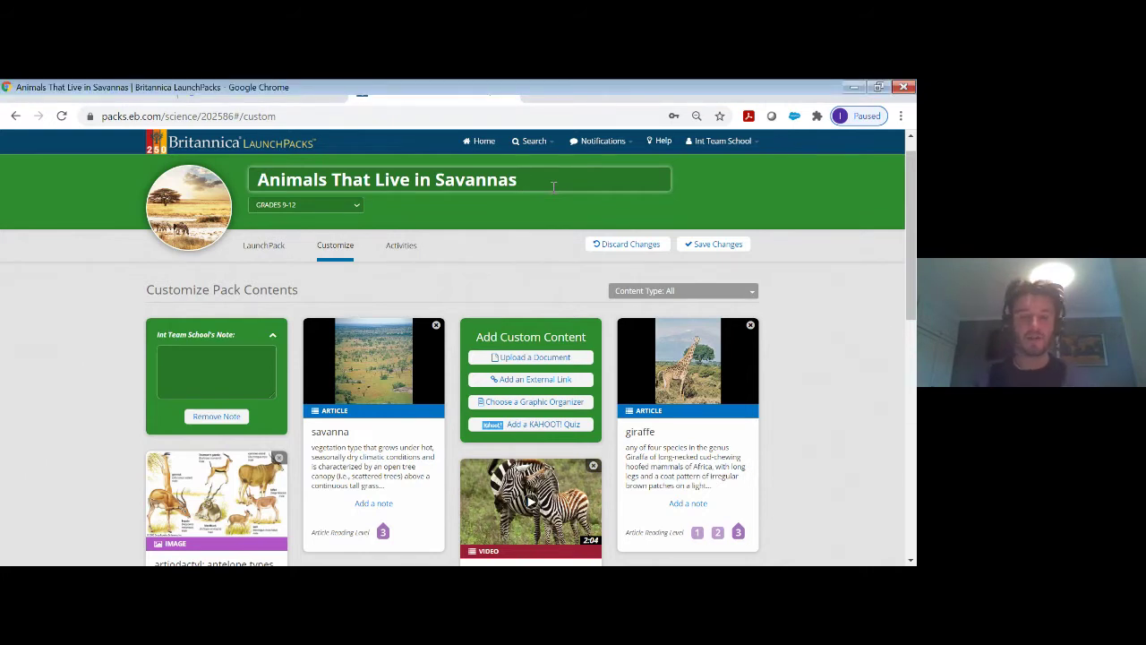
pyautogui.write('customis')
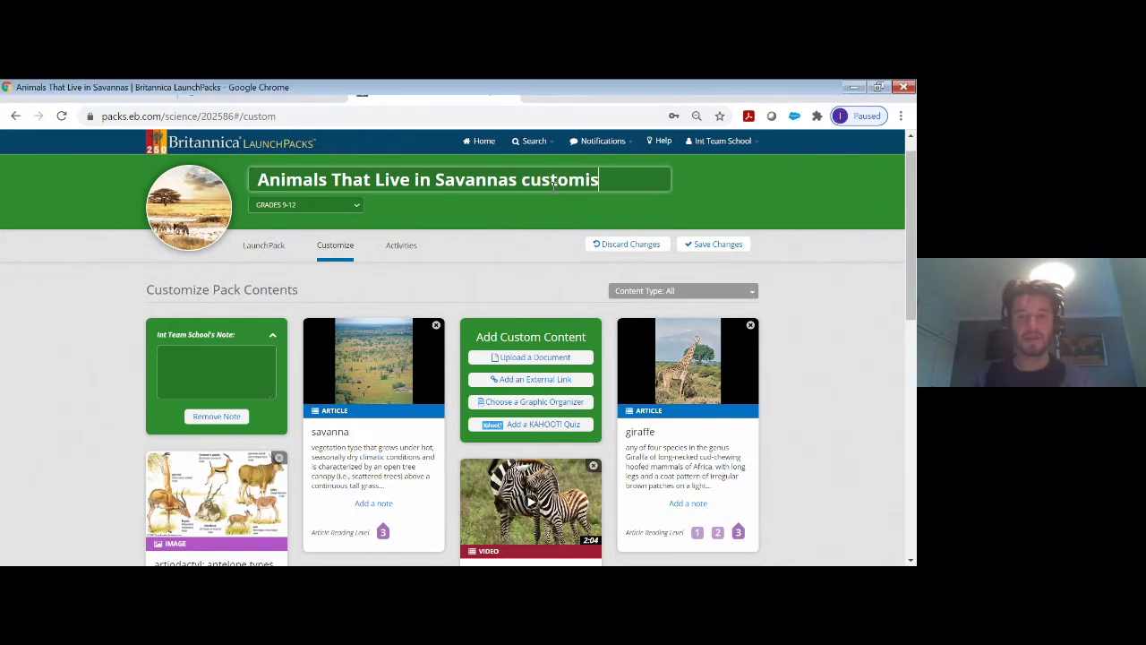
pyautogui.write('ed')
pyautogui.click(721, 244)
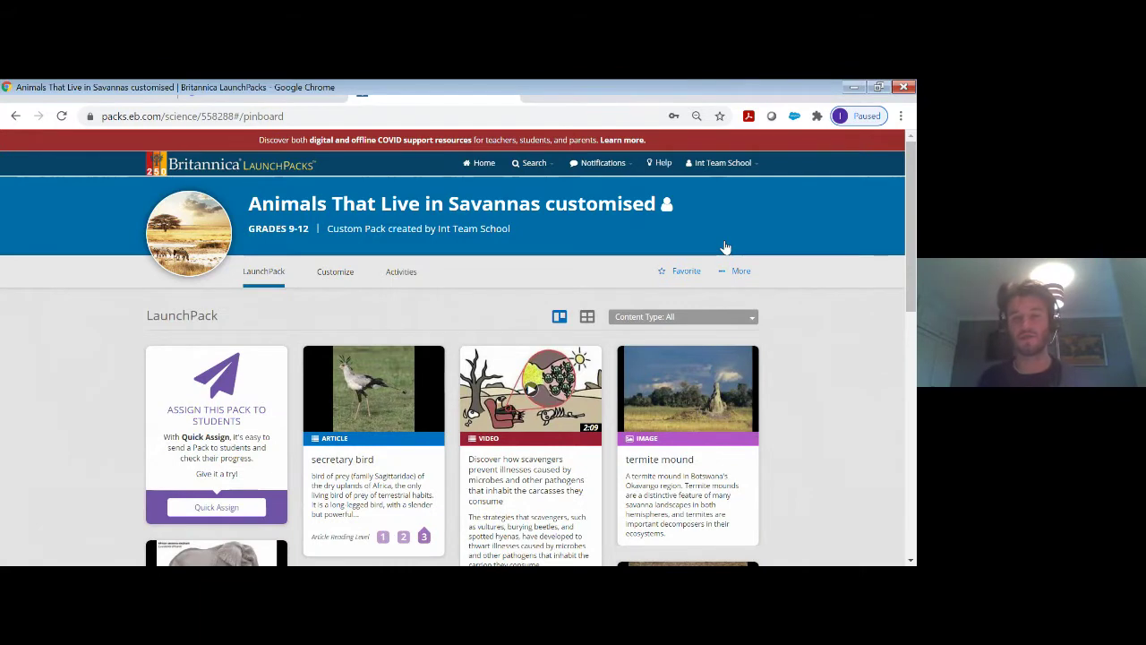
# Scroll through the customised pack's resource cards and open the elephant article
pyautogui.scroll(-1, 726, 247)
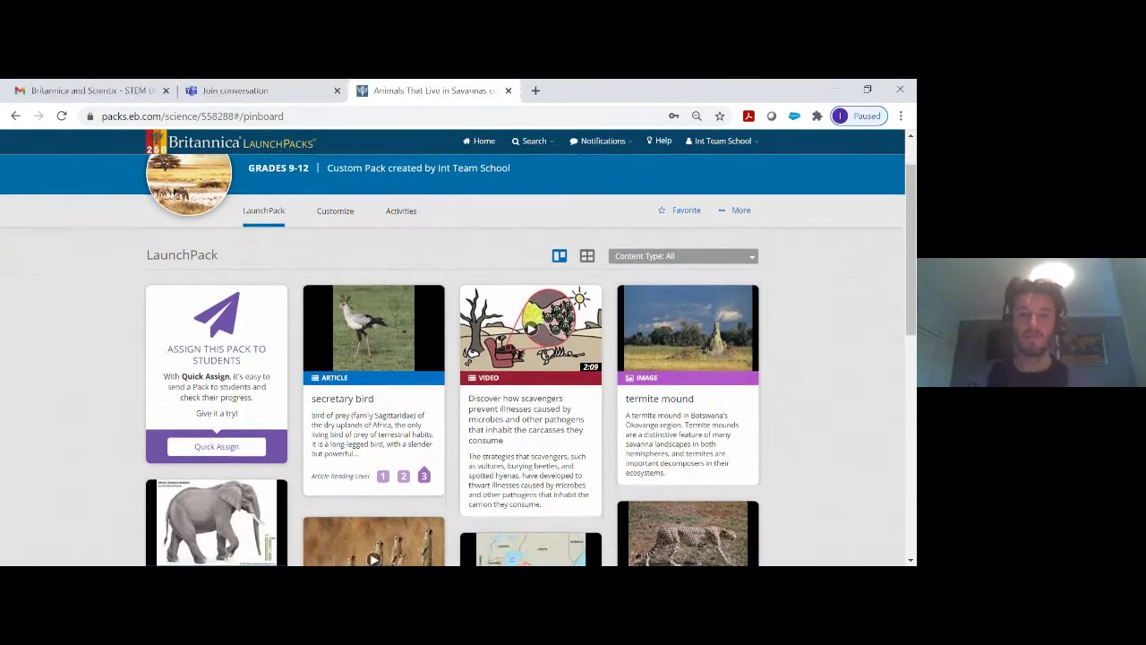
pyautogui.scroll(-1, 459, 358)
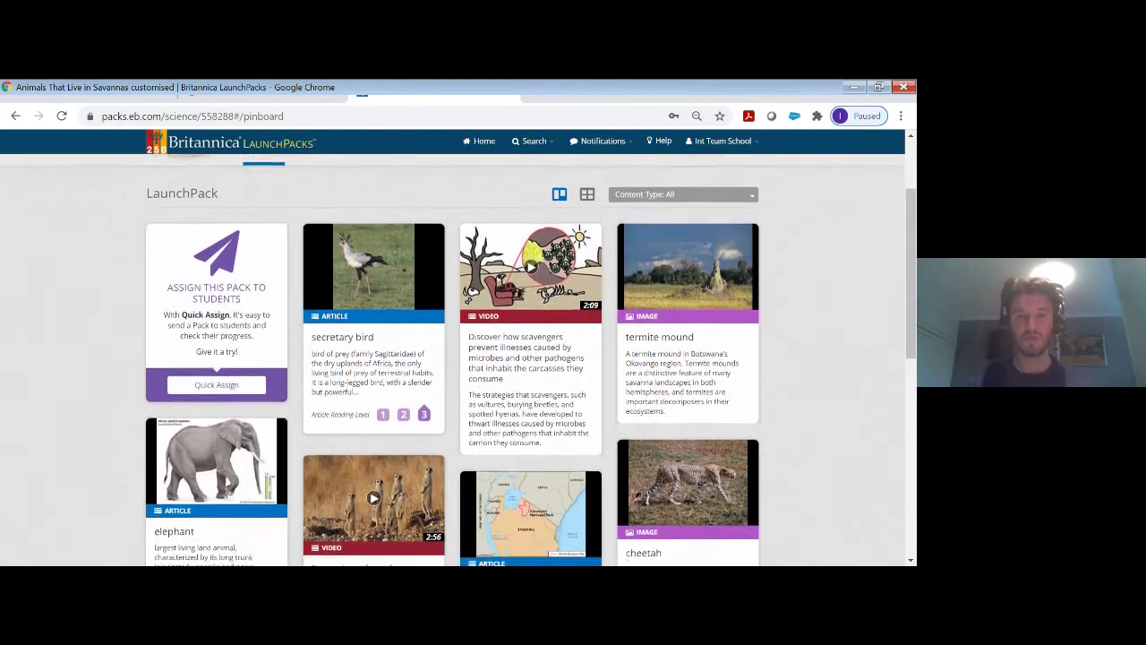
pyautogui.scroll(-2, 458, 358)
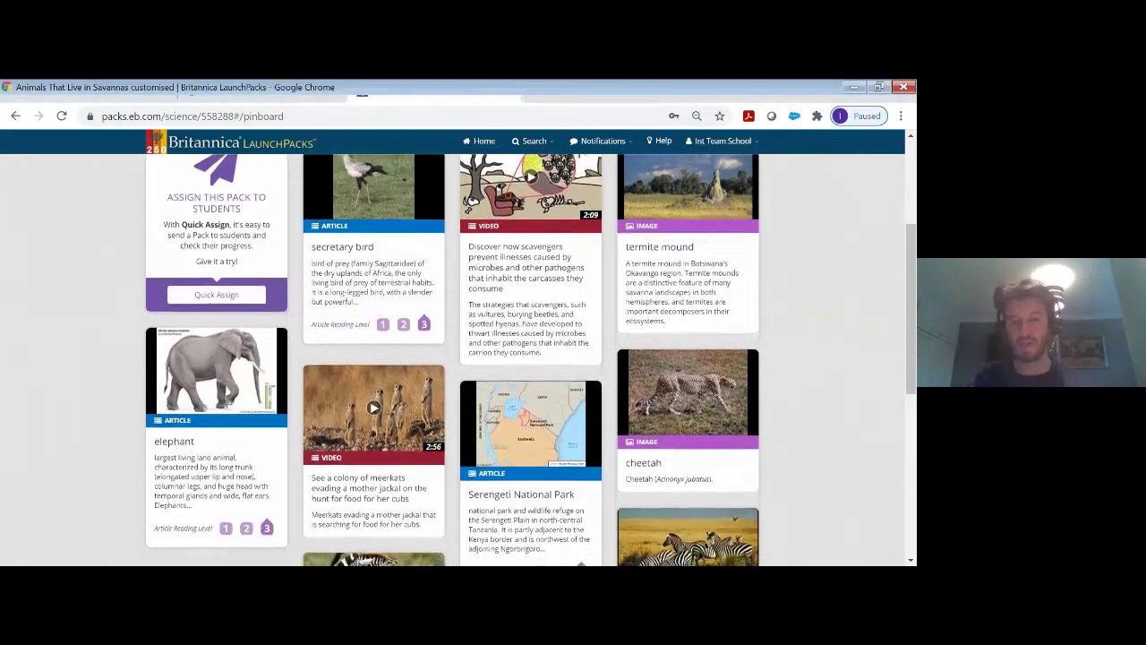
pyautogui.scroll(-2, 458, 358)
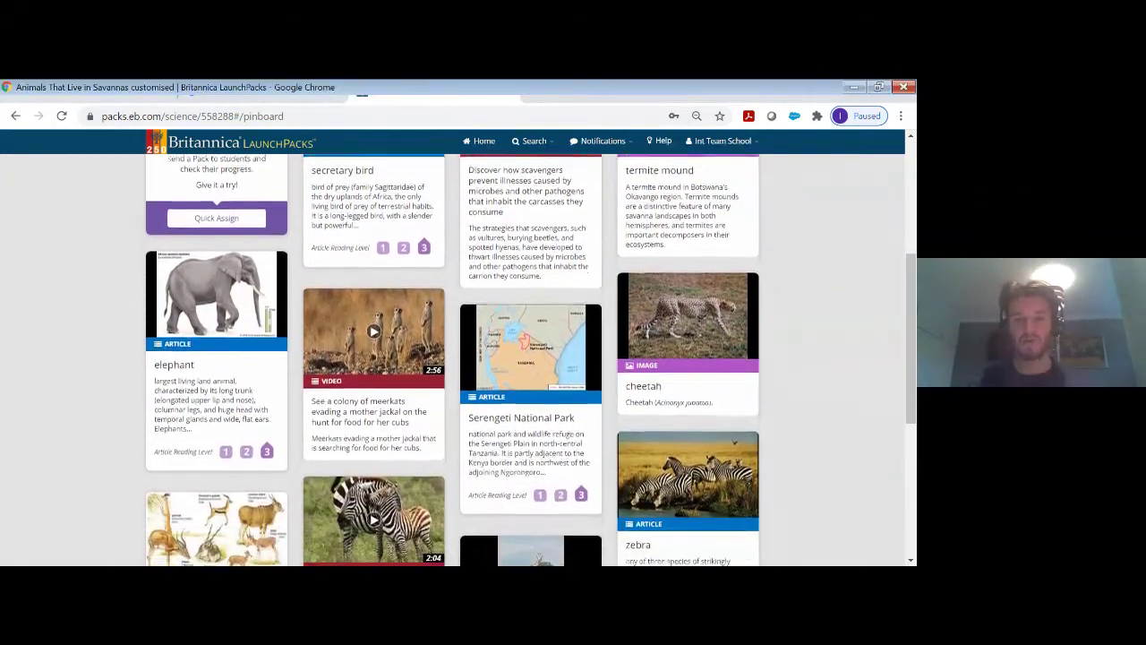
pyautogui.scroll(-1, 459, 358)
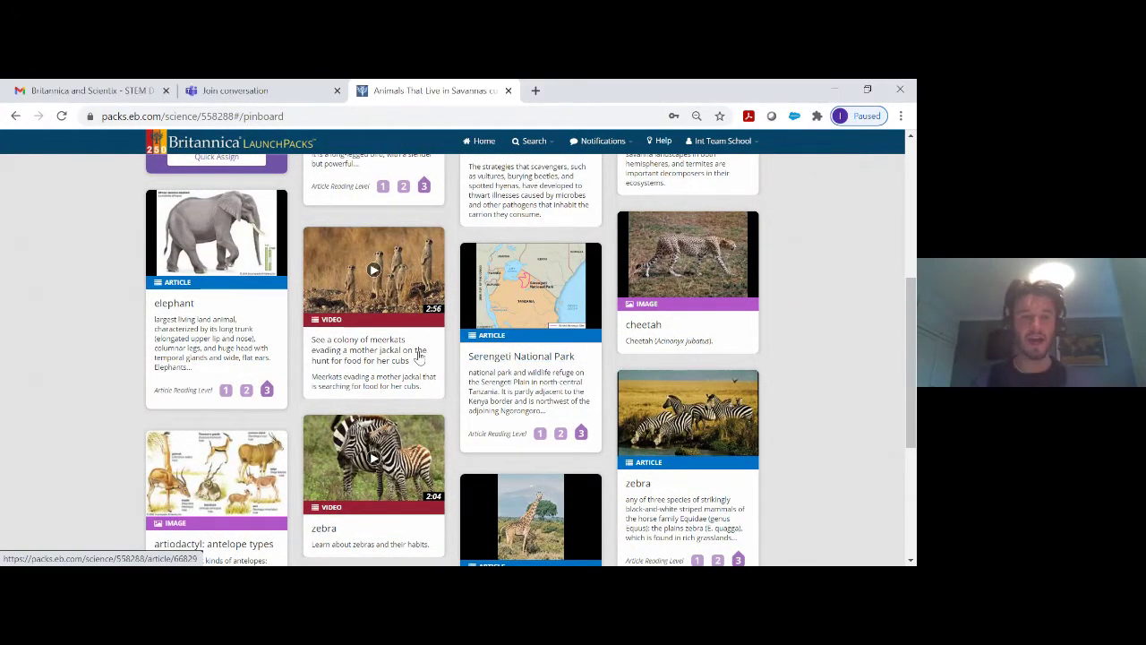
pyautogui.click(184, 307)
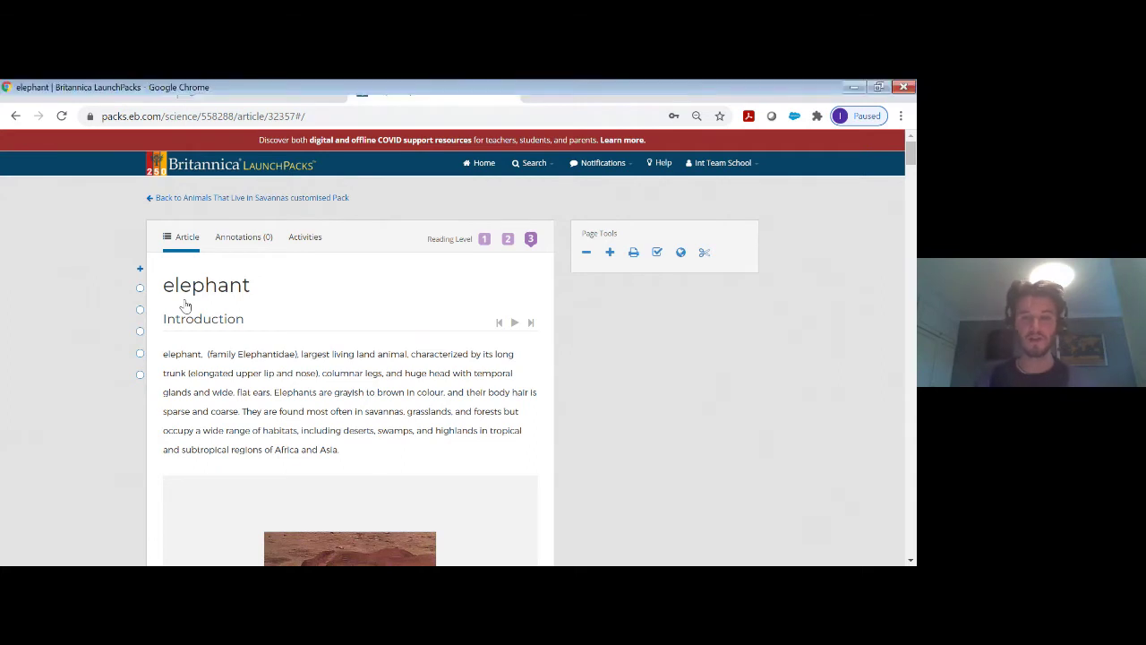
# Switch the elephant article to Reading Level 2 and read down its introduction
pyautogui.click(509, 242)
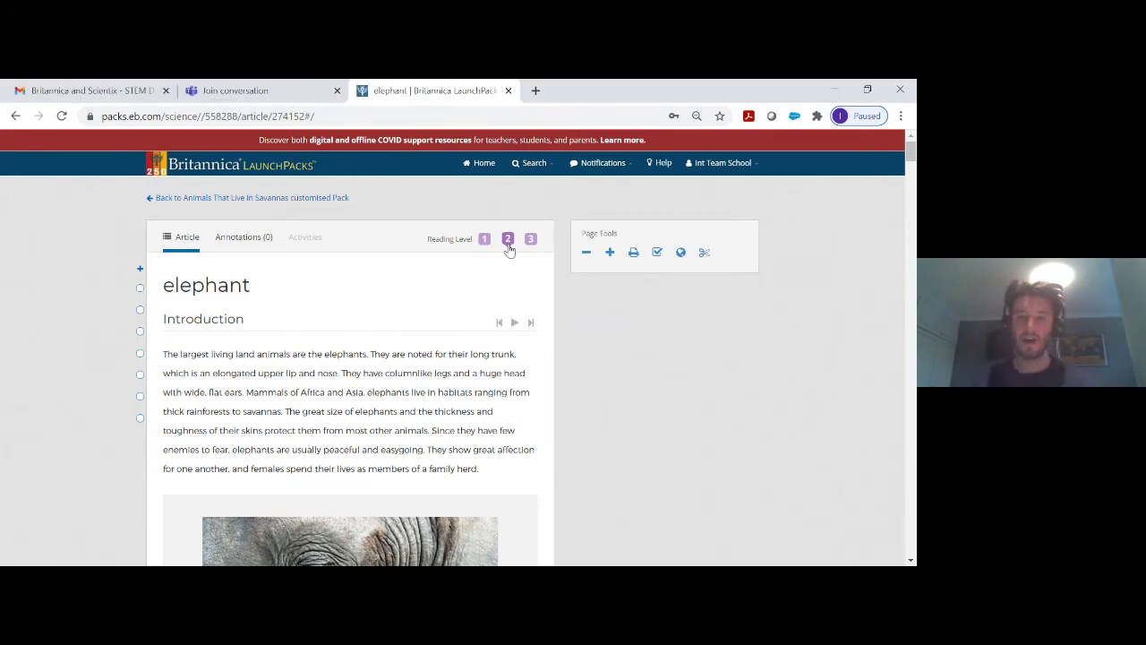
pyautogui.scroll(-2, 508, 248)
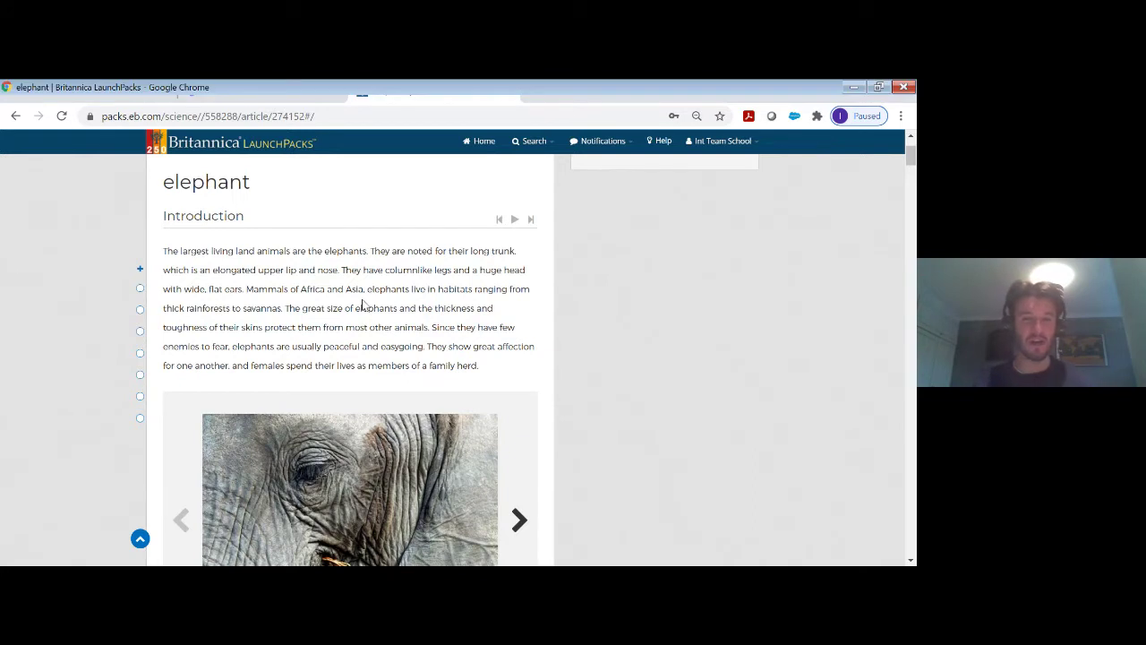
# Show the dictionary definition of 'land', close it, and return to the customised savanna pack
pyautogui.doubleClick(251, 250)
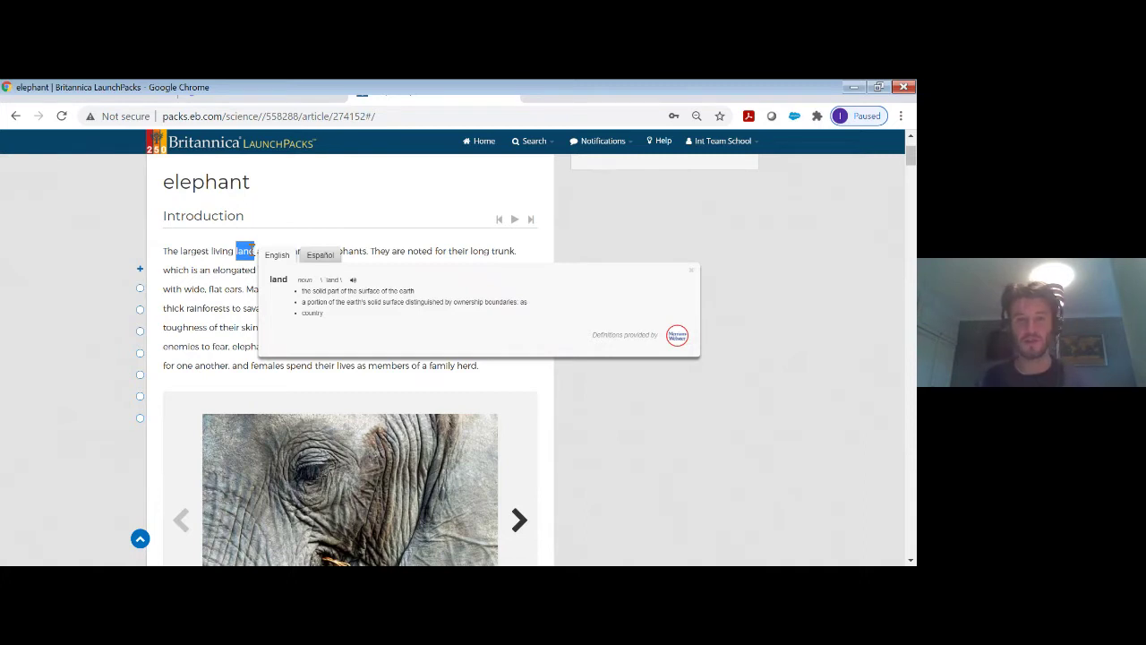
pyautogui.click(690, 270)
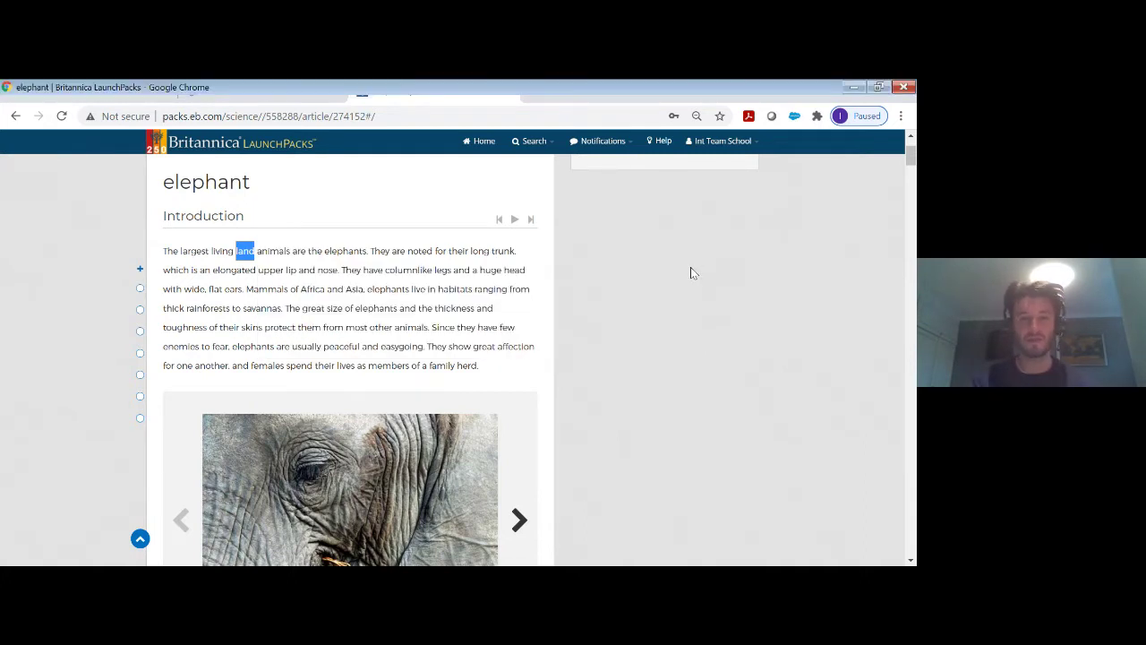
pyautogui.scroll(2, 690, 269)
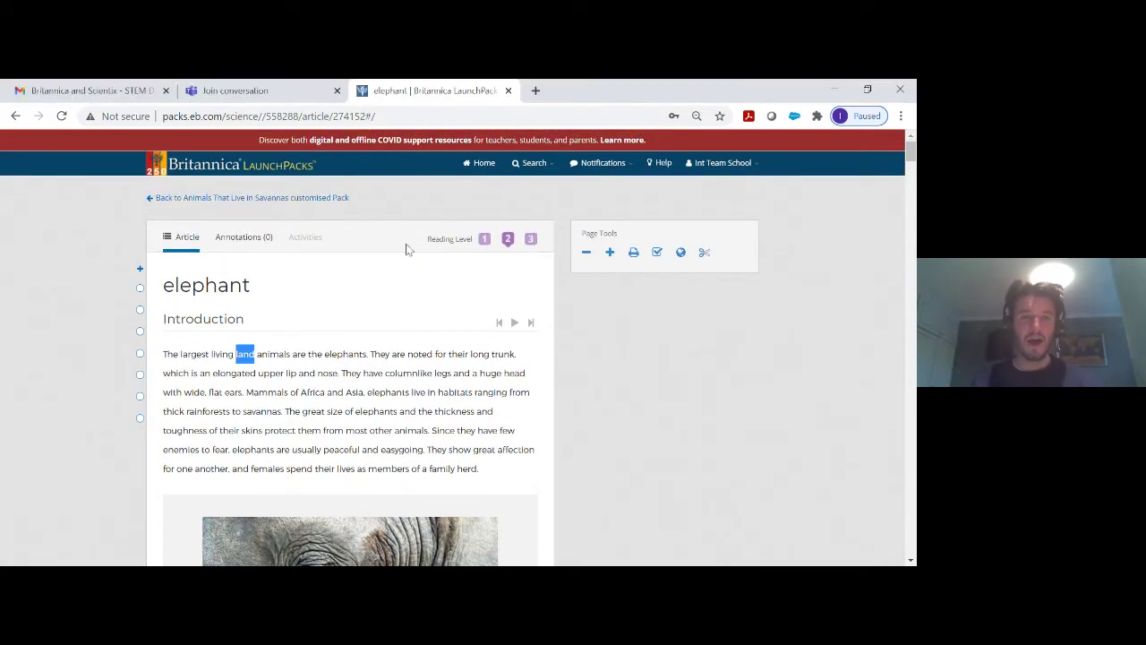
pyautogui.click(218, 199)
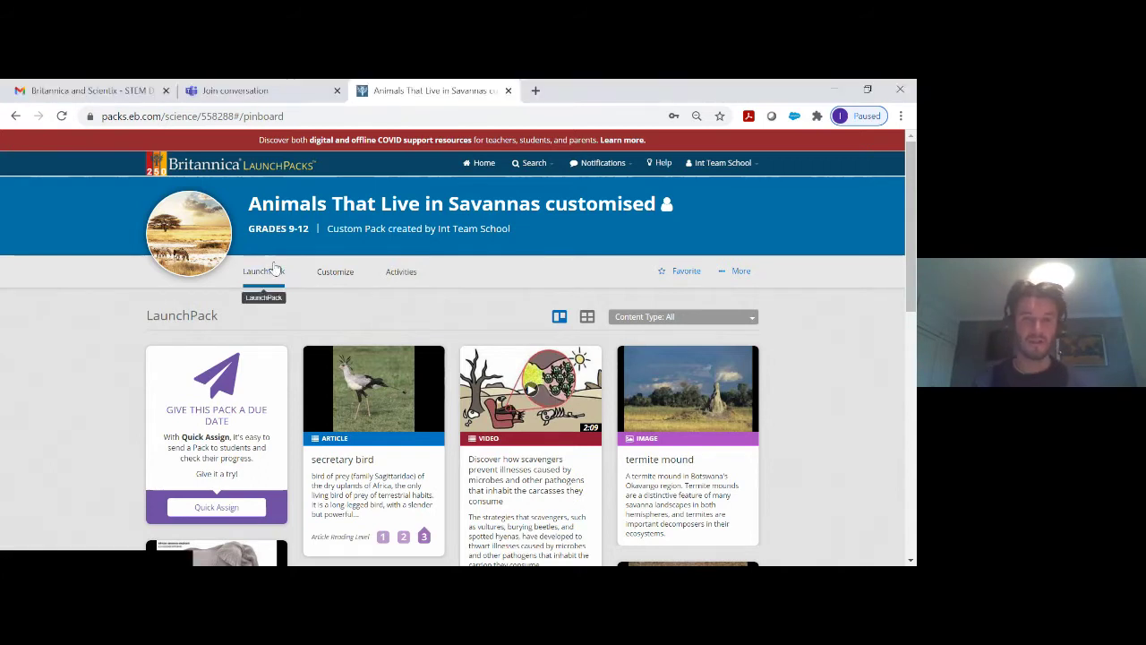
# Review the pack's learning strategy and question set activities, then choose Add Questions
pyautogui.click(394, 273)
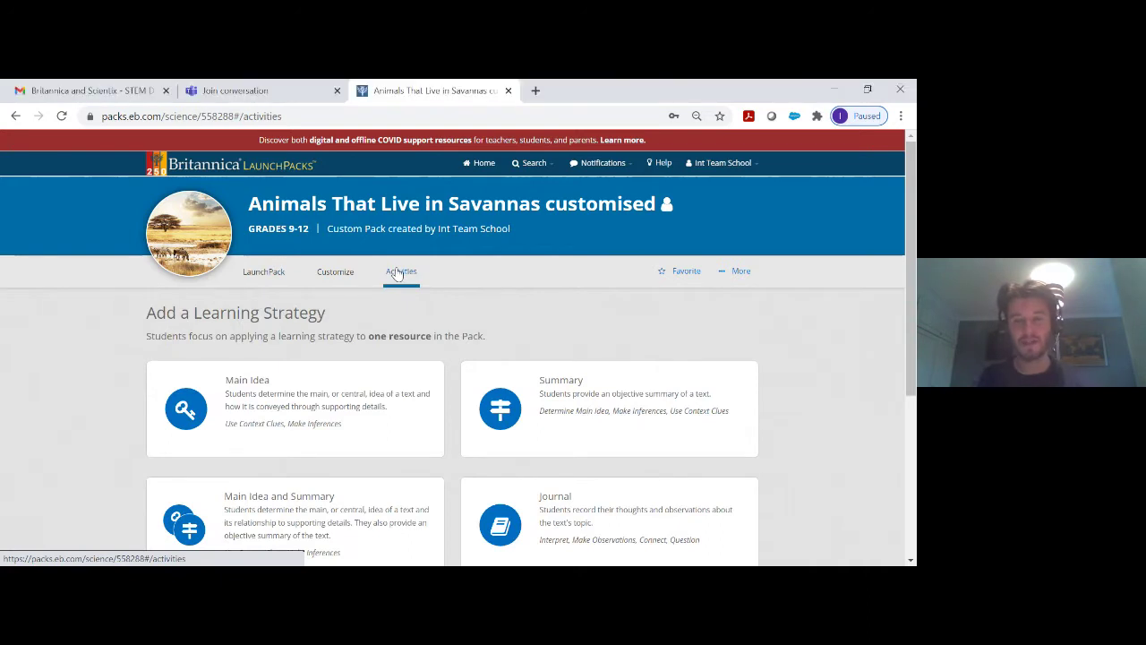
pyautogui.scroll(-1, 397, 273)
pyautogui.scroll(-2, 396, 273)
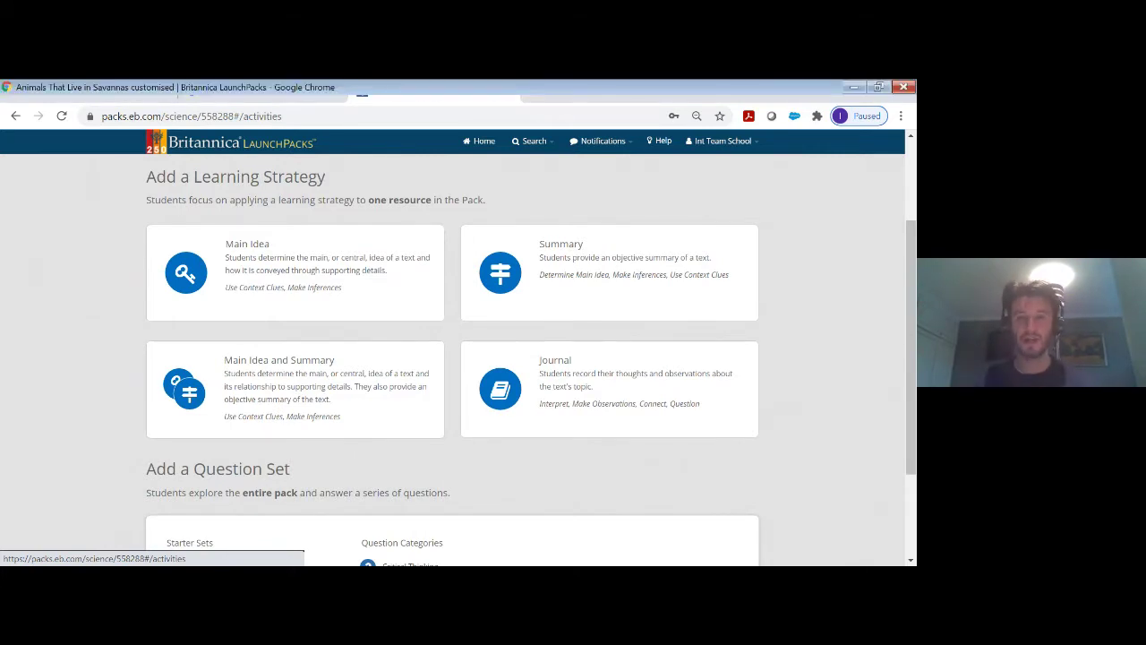
pyautogui.scroll(-2, 452, 358)
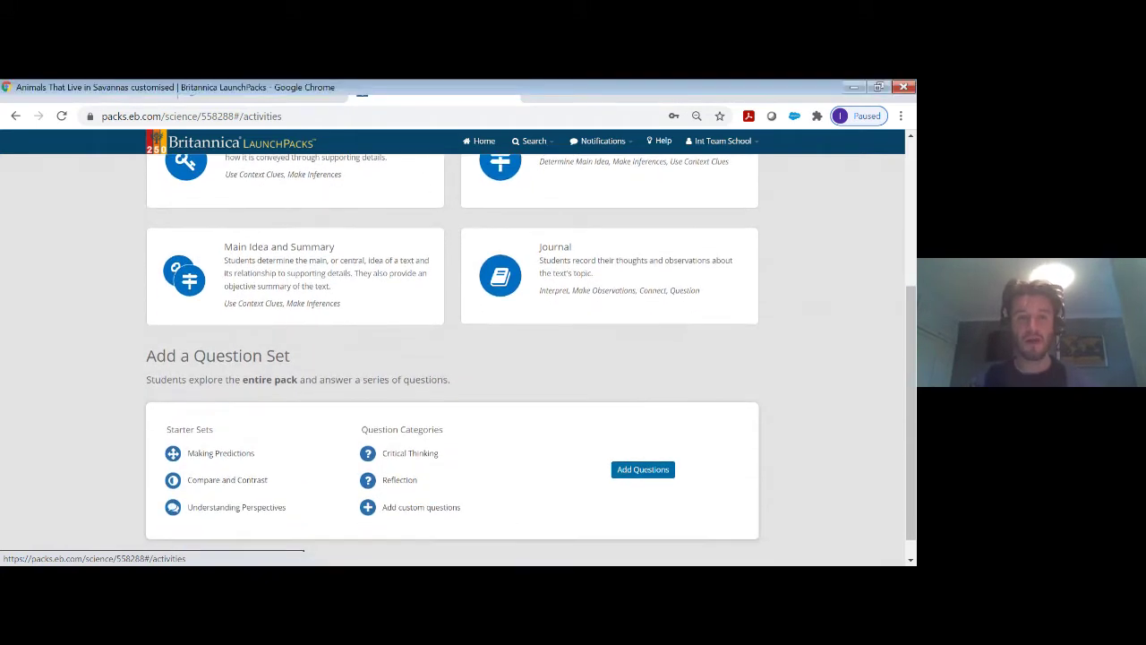
pyautogui.scroll(1, 452, 358)
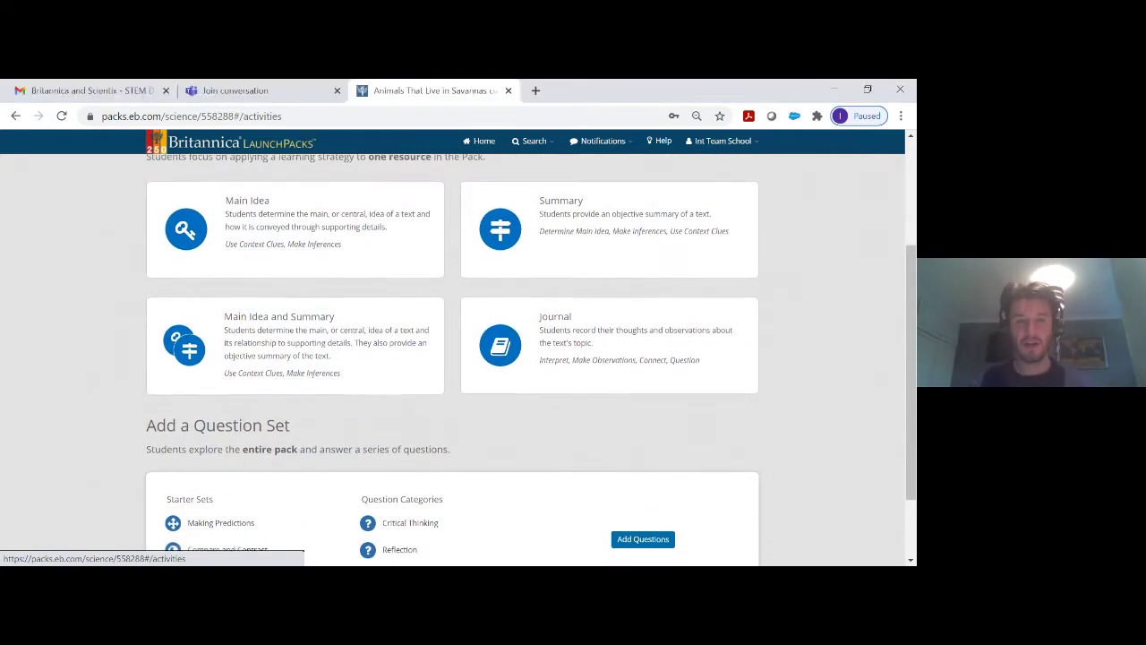
pyautogui.scroll(-1, 177, 355)
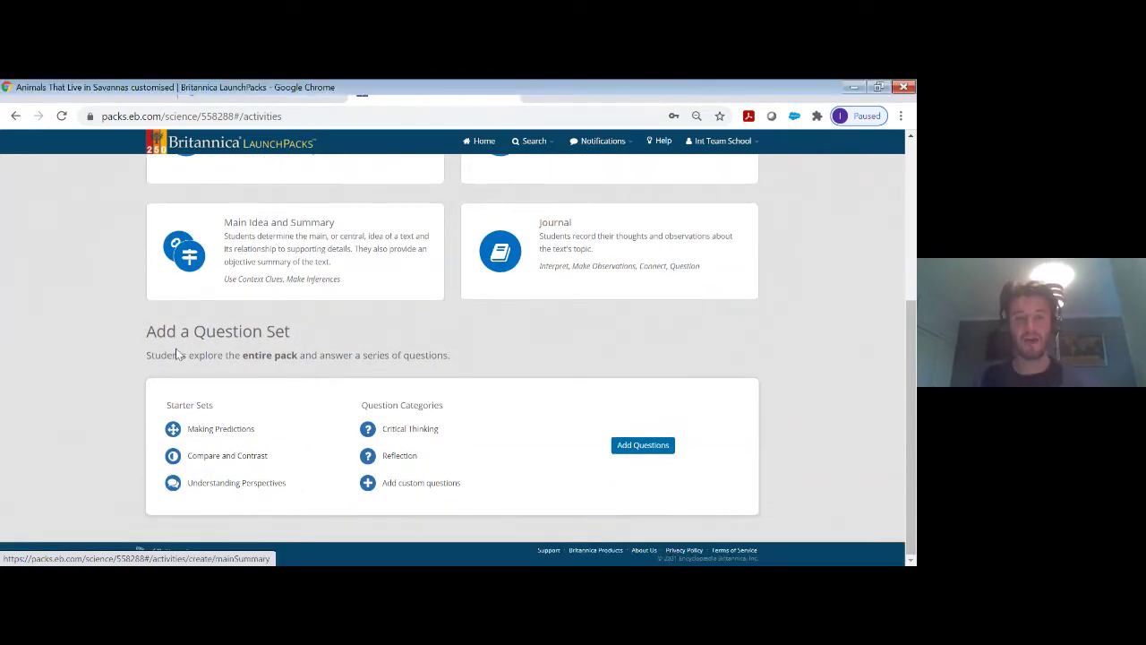
pyautogui.click(652, 450)
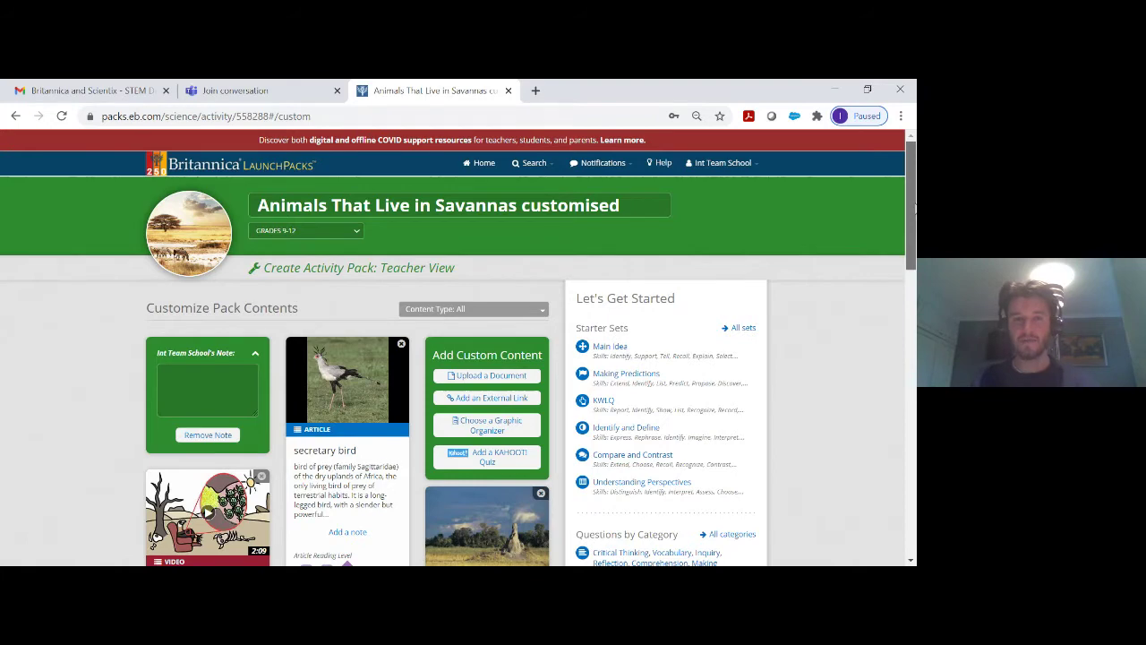
# Scroll the Create Activity Pack starter sets and open Understanding Perspectives
pyautogui.scroll(-2, 453, 347)
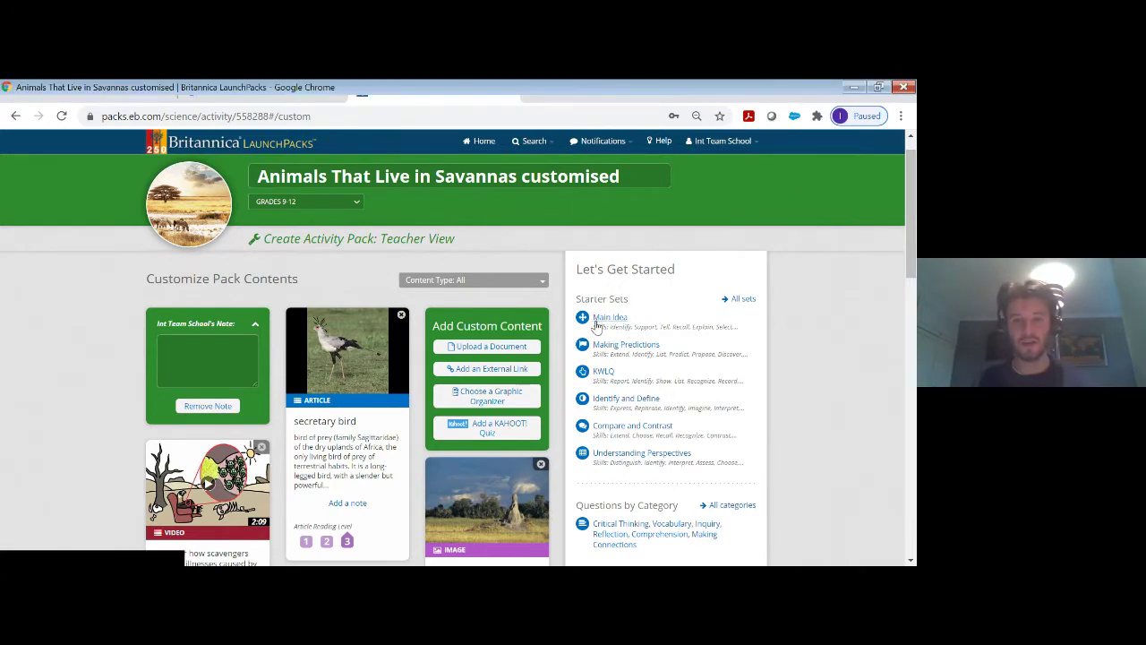
pyautogui.scroll(-1, 862, 286)
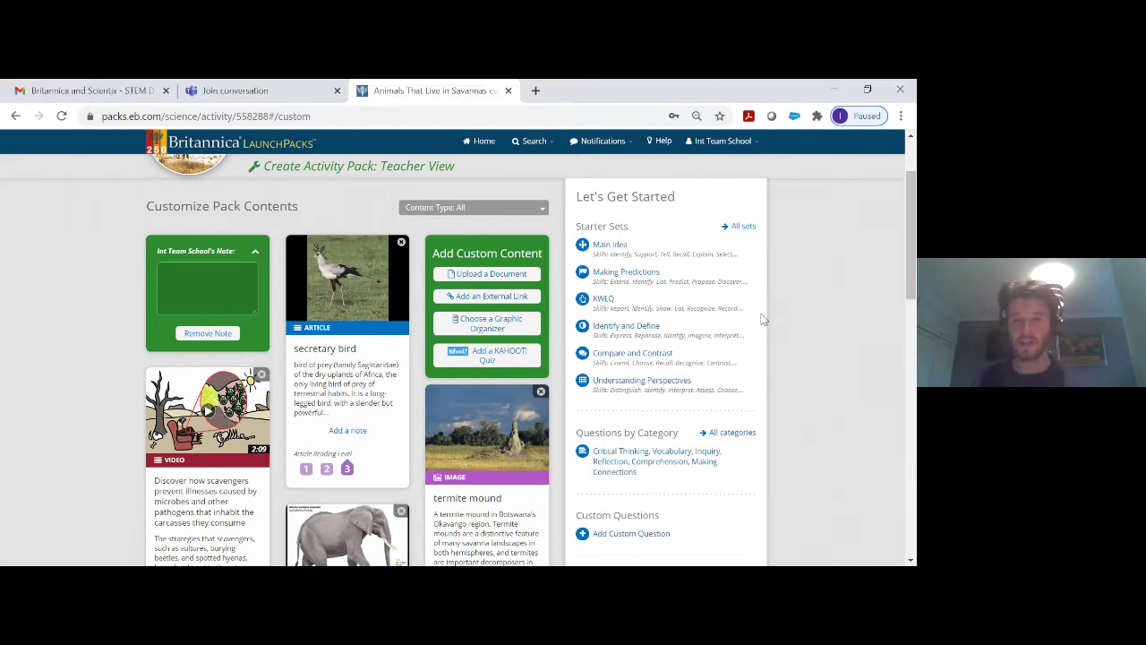
pyautogui.click(640, 380)
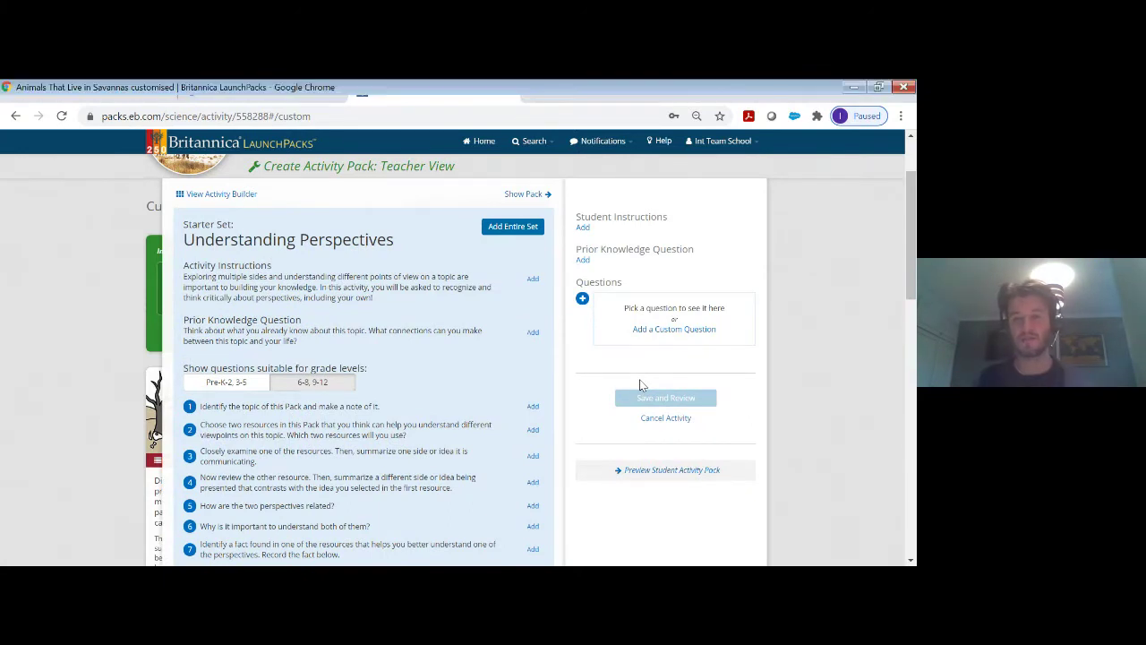
# Add Starter Set question 3 and the questions on understanding both perspectives and recording a fact
pyautogui.scroll(-2, 911, 293)
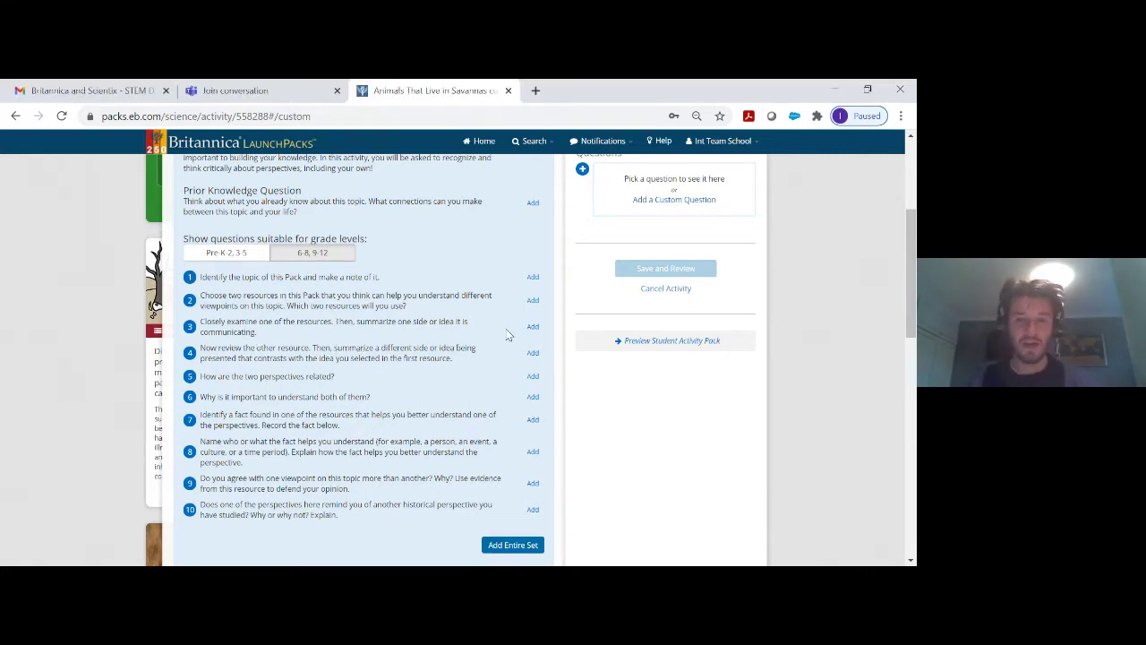
pyautogui.click(533, 327)
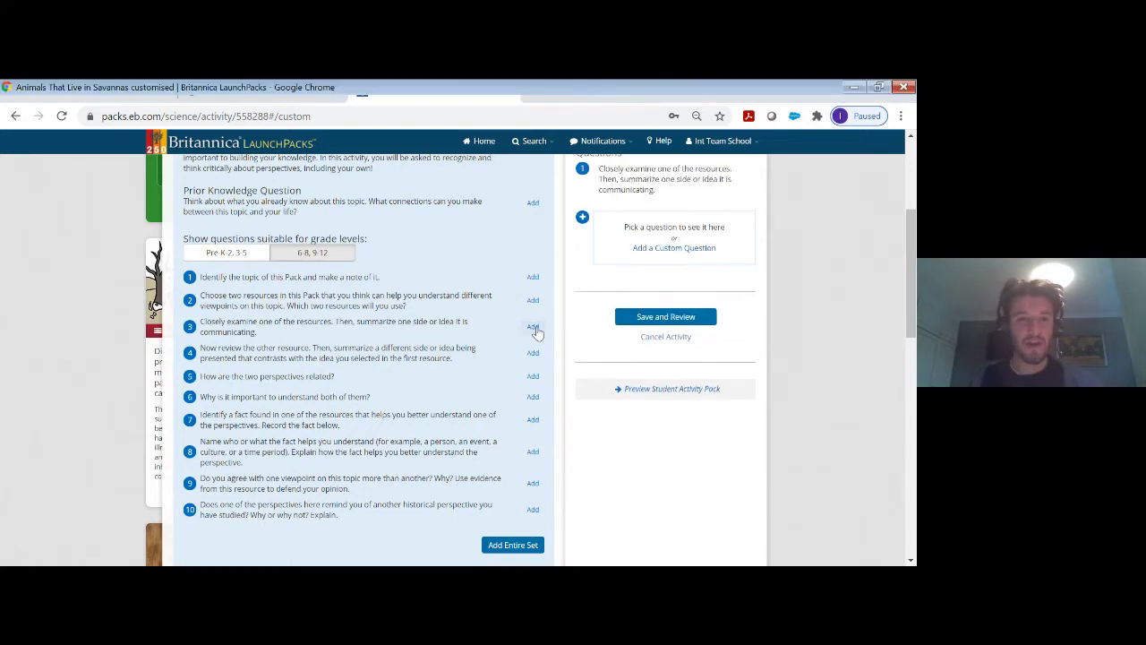
pyautogui.click(533, 396)
pyautogui.click(533, 420)
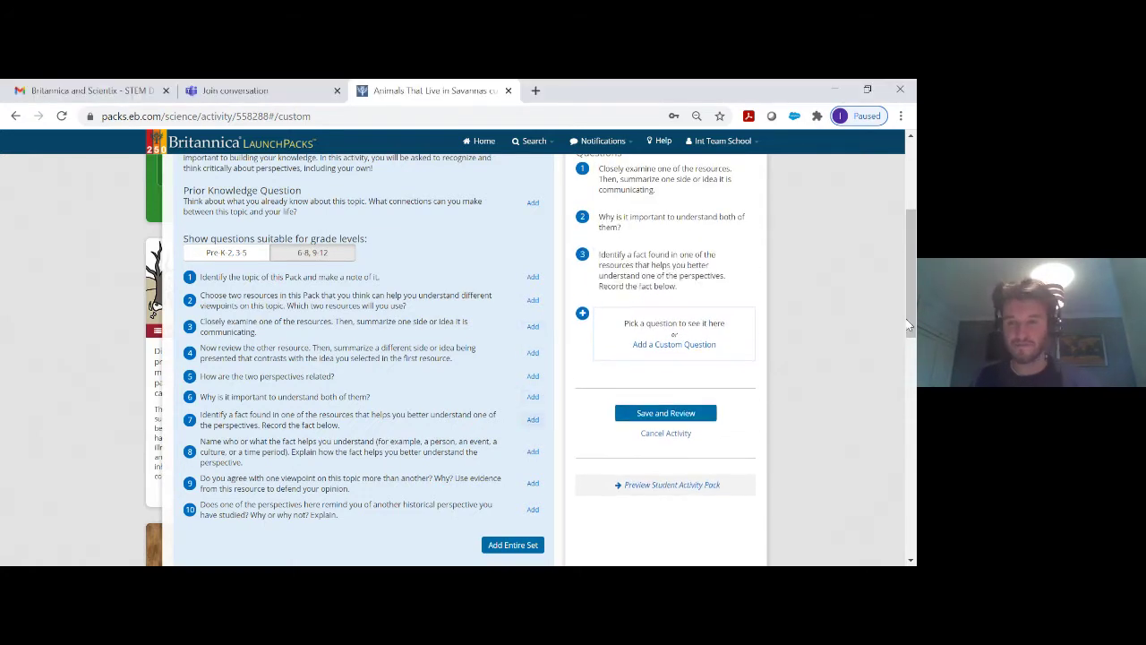
# Start a blank custom fourth question for the activity
pyautogui.moveTo(906, 318); pyautogui.dragTo(909, 297)
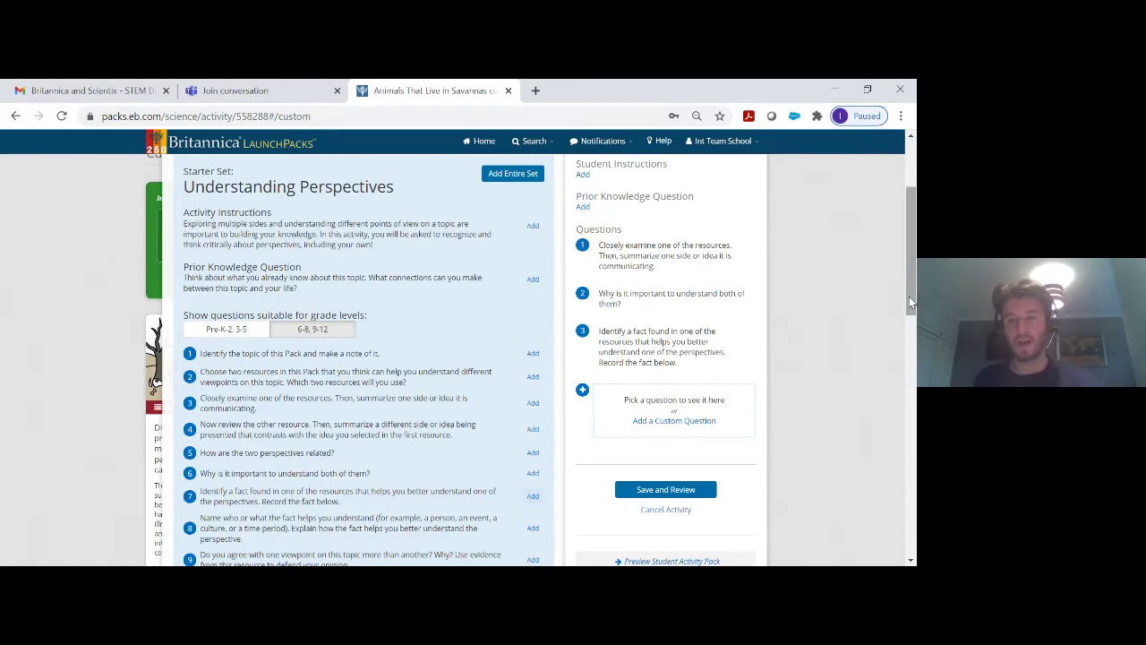
pyautogui.moveTo(908, 296); pyautogui.dragTo(908, 308)
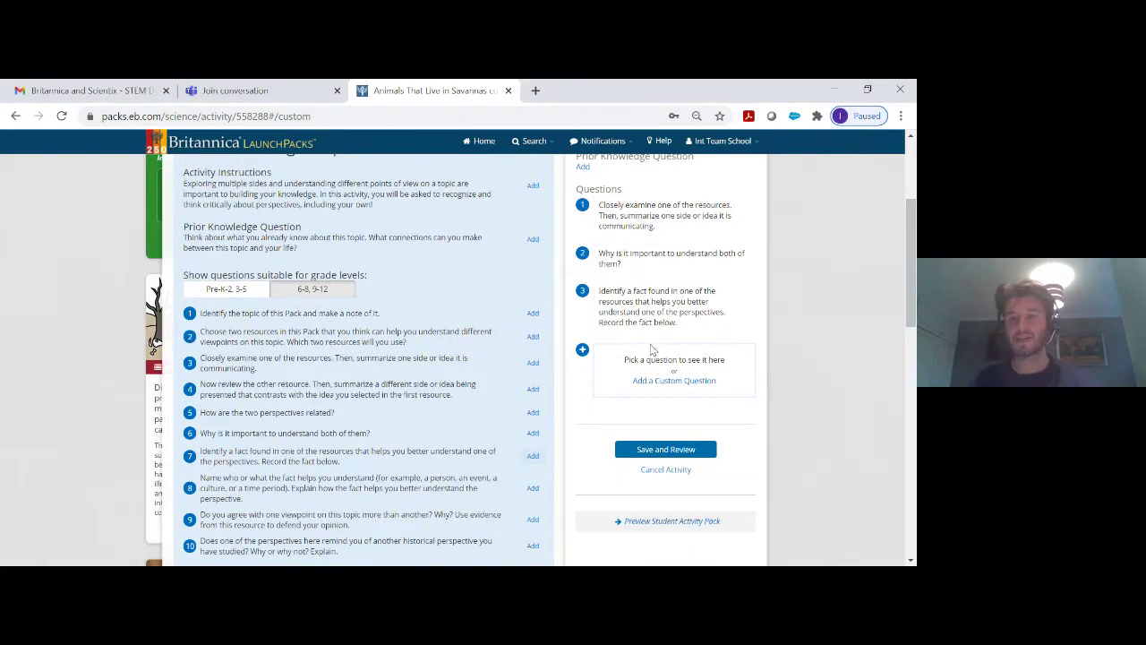
pyautogui.click(641, 383)
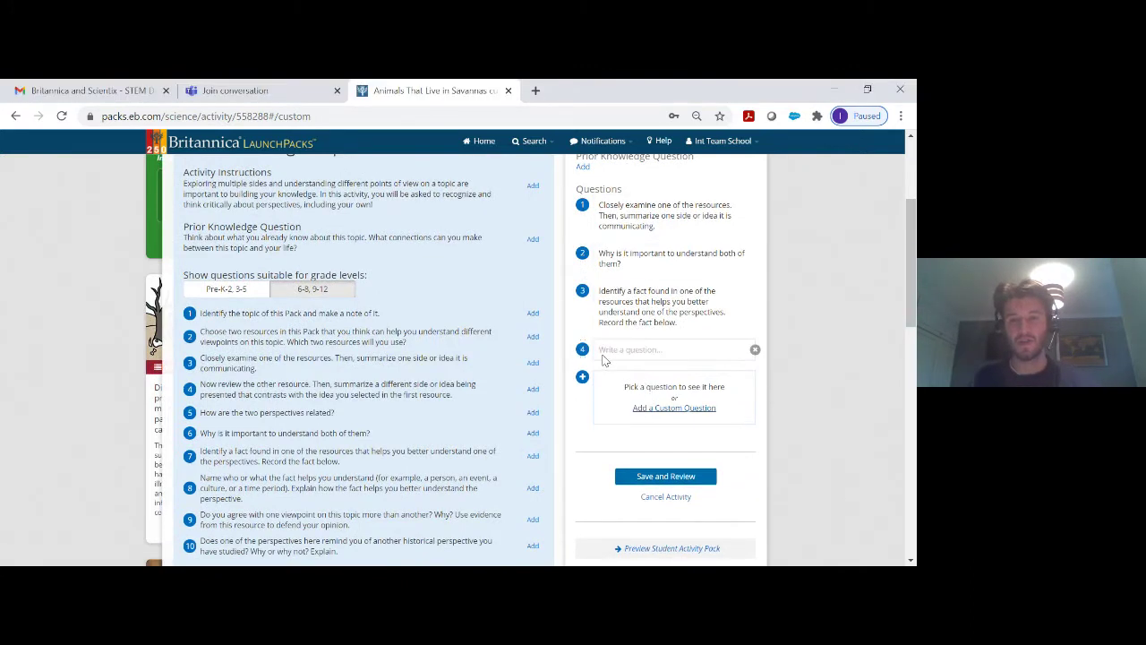
# Enter 'Case study of a habitat' as question 4 and save the four questions
pyautogui.write('C')
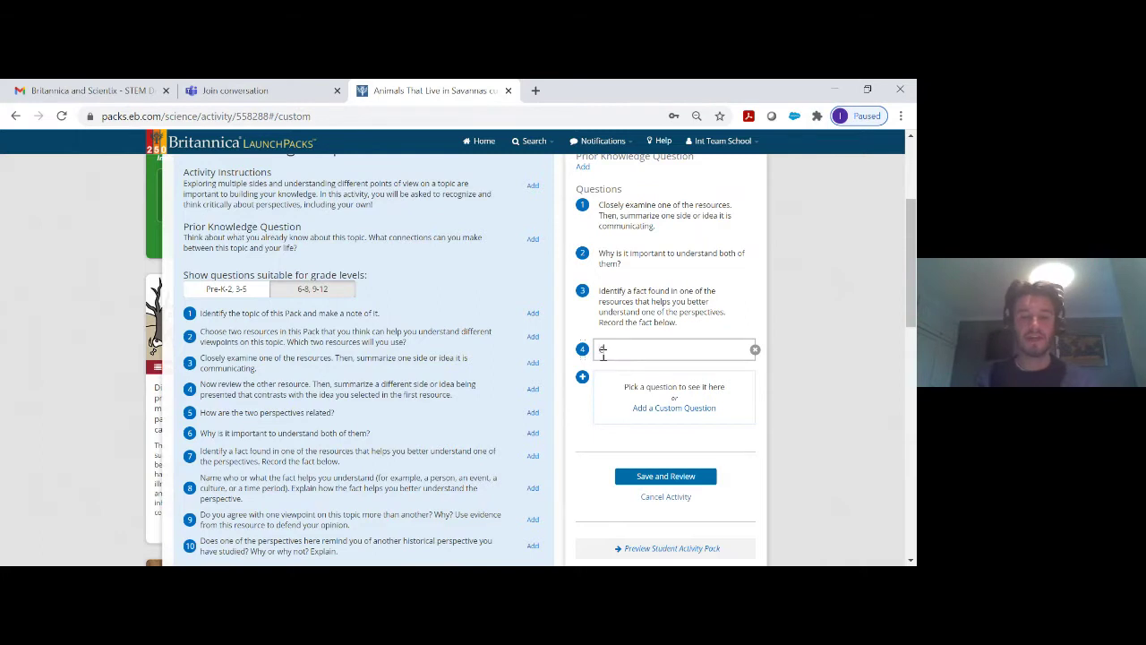
pyautogui.write('ase study of ')
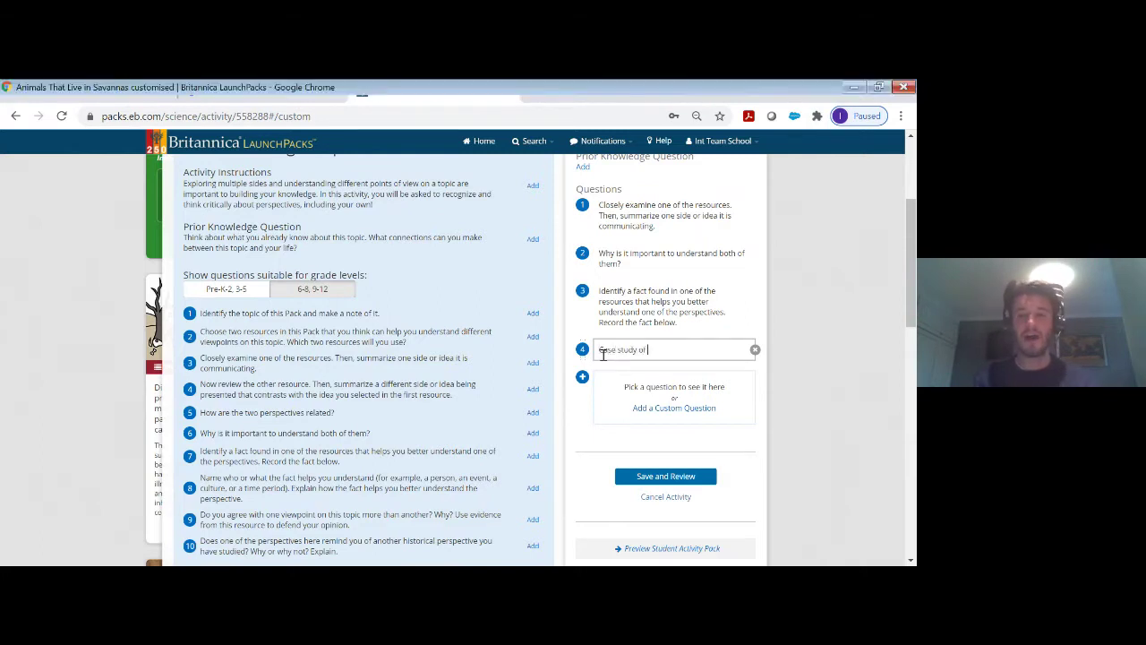
pyautogui.write('a habitat')
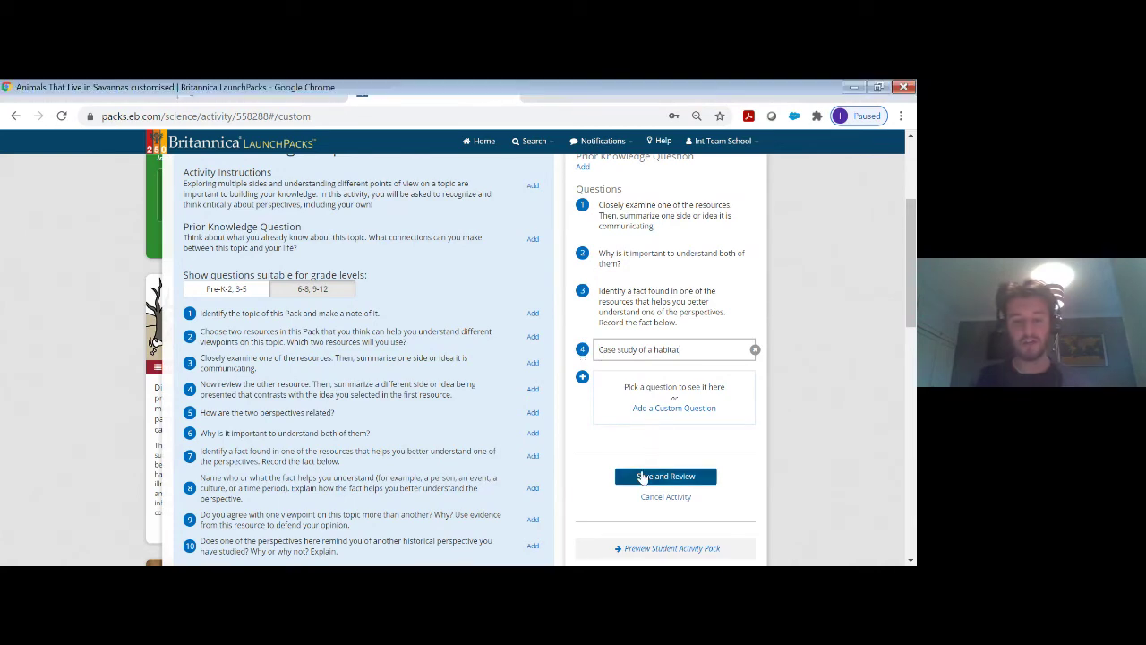
pyautogui.click(641, 477)
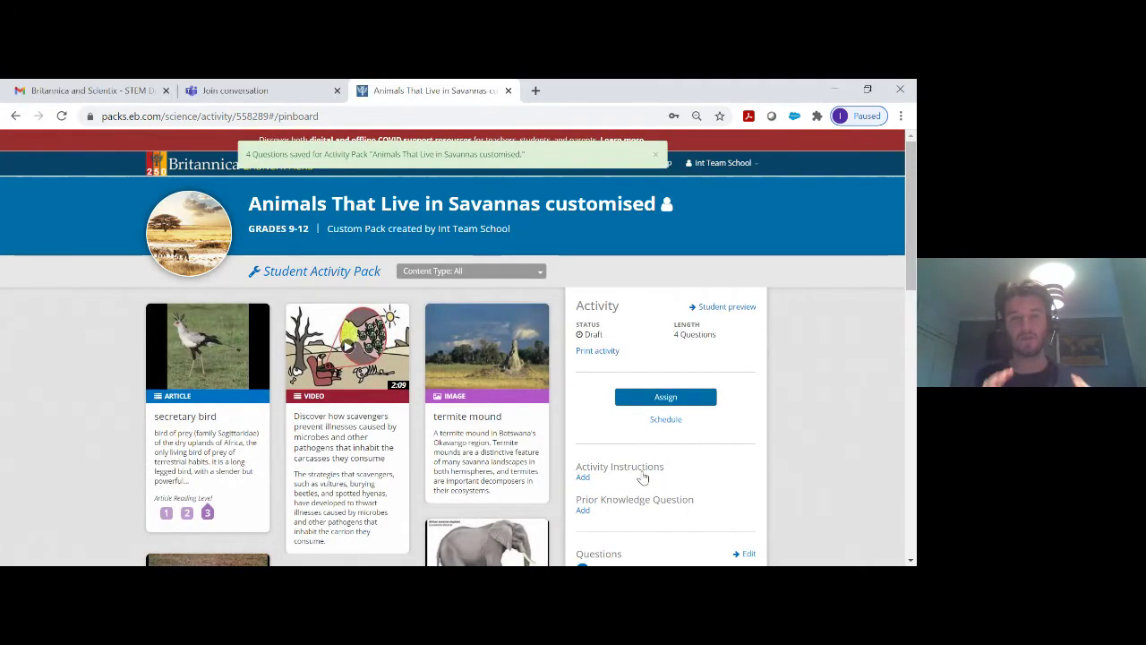
# Scroll through the savanna pack's cards and bring up the activity's Assign form
pyautogui.scroll(-1, 643, 477)
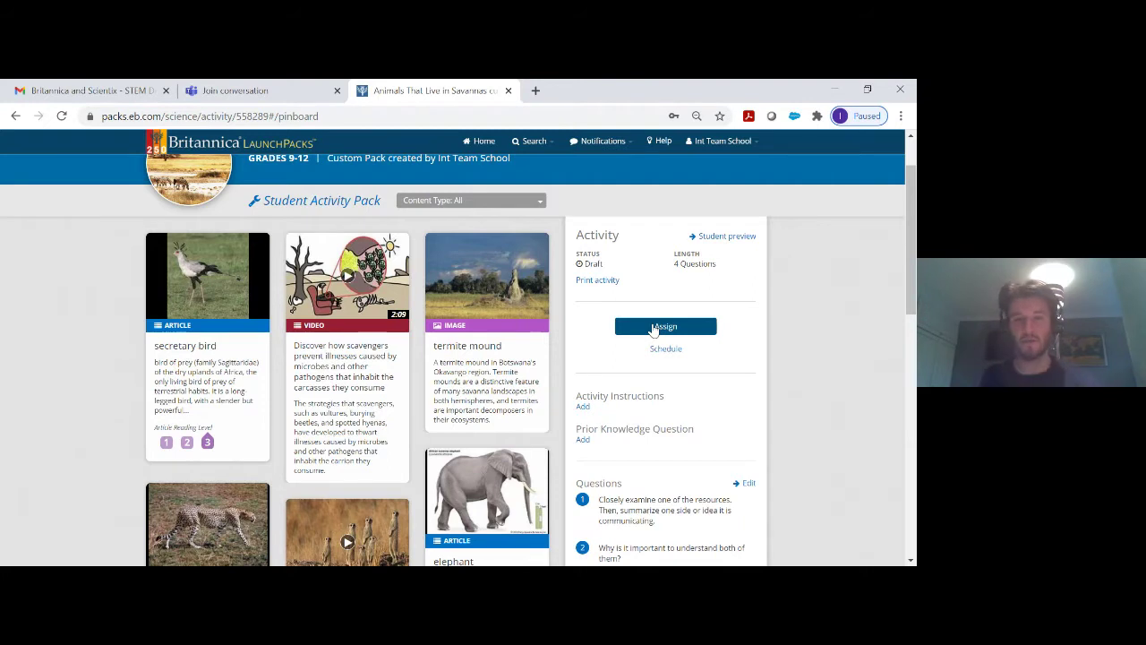
pyautogui.click(654, 328)
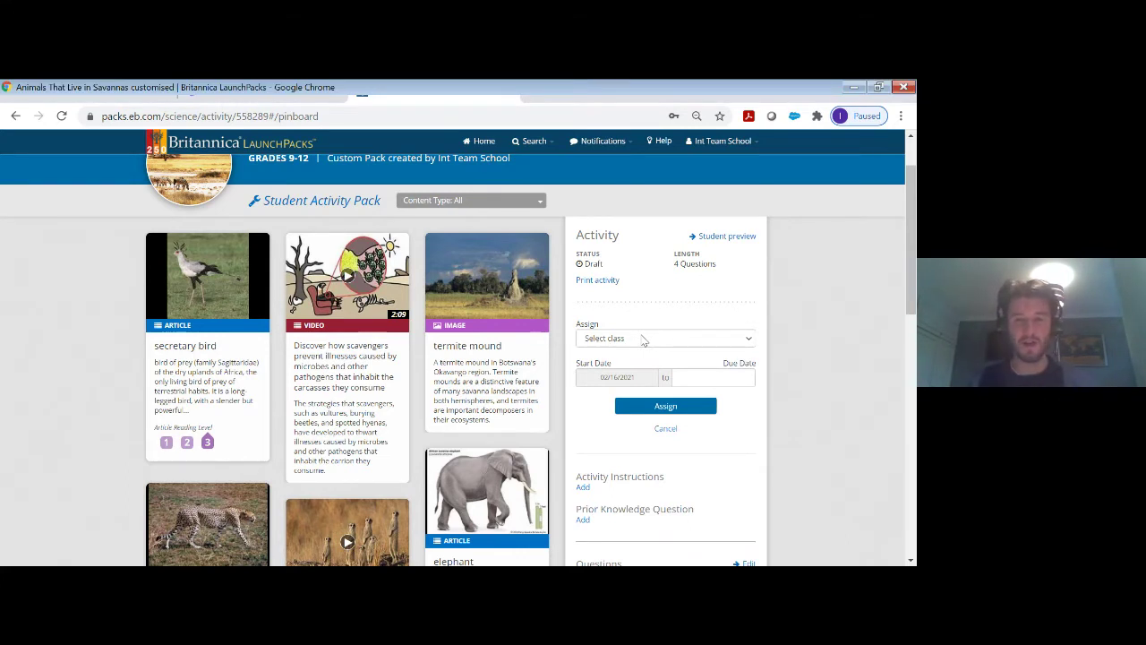
# Assign the activity to ACS Schools with a due date of 02/19/2021
pyautogui.click(641, 340)
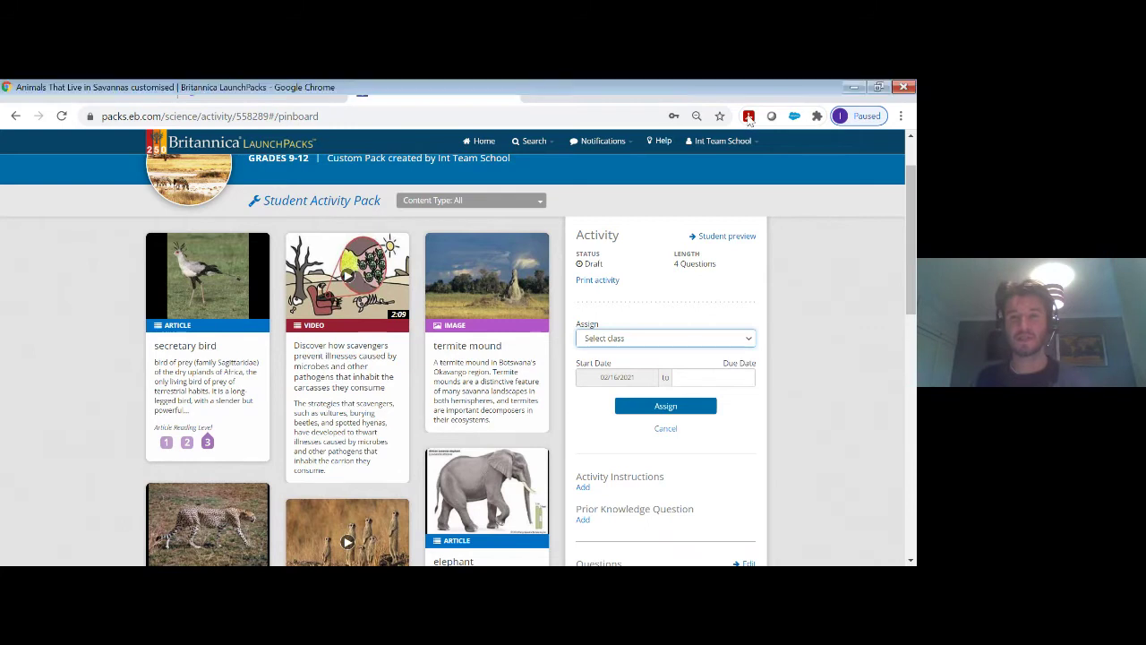
pyautogui.press('Down')
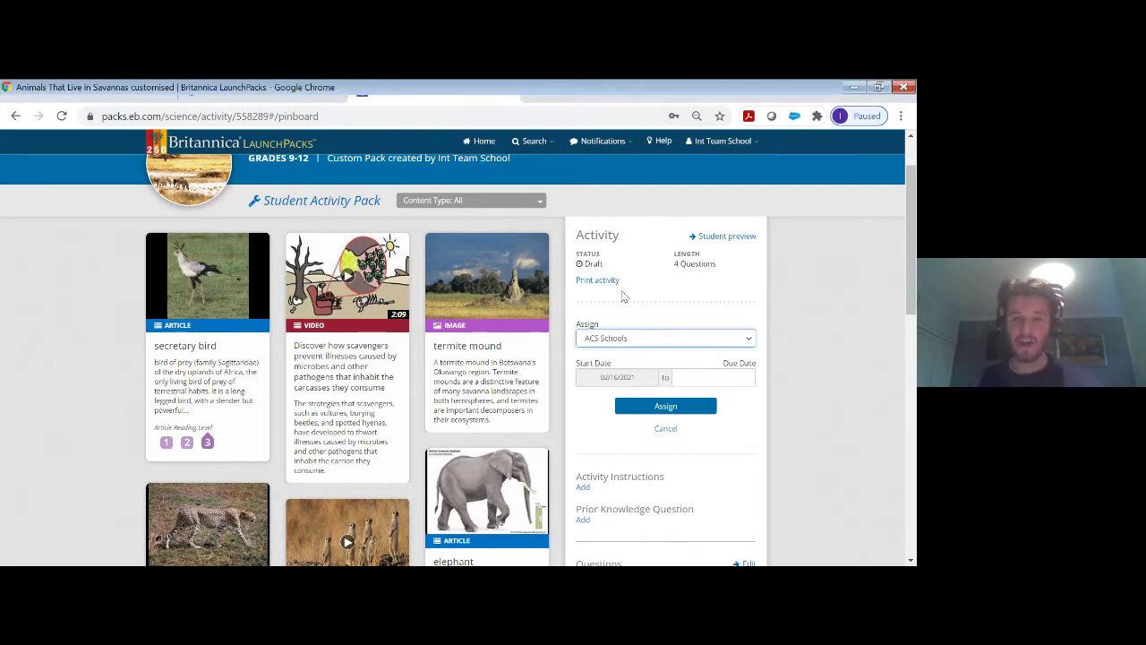
pyautogui.click(682, 377)
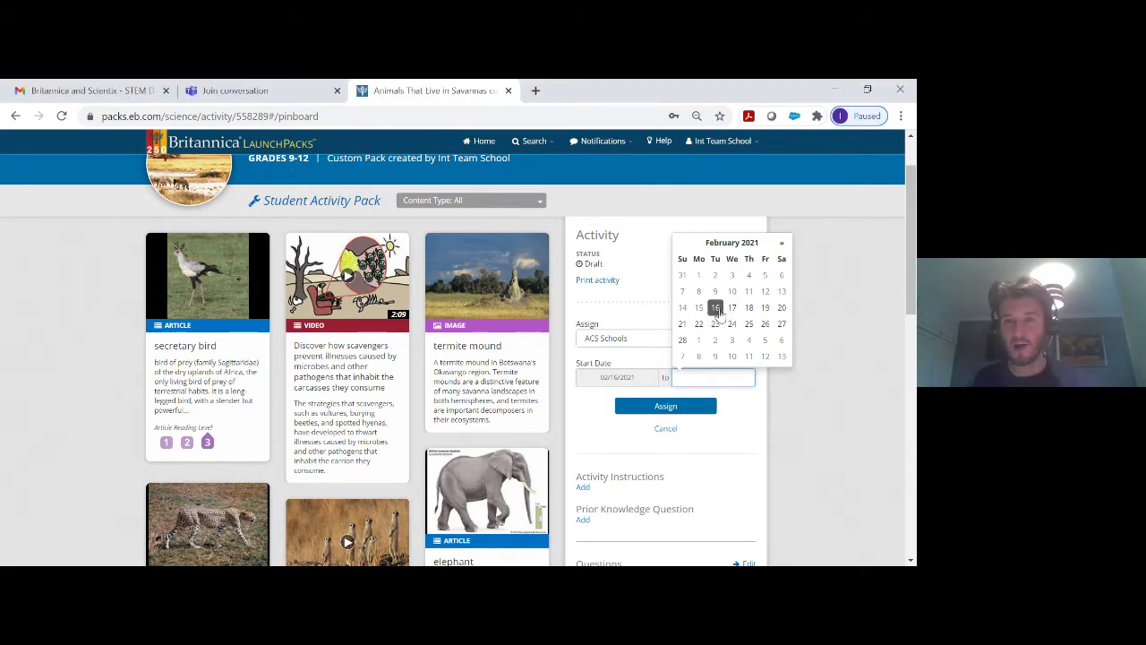
pyautogui.click(764, 309)
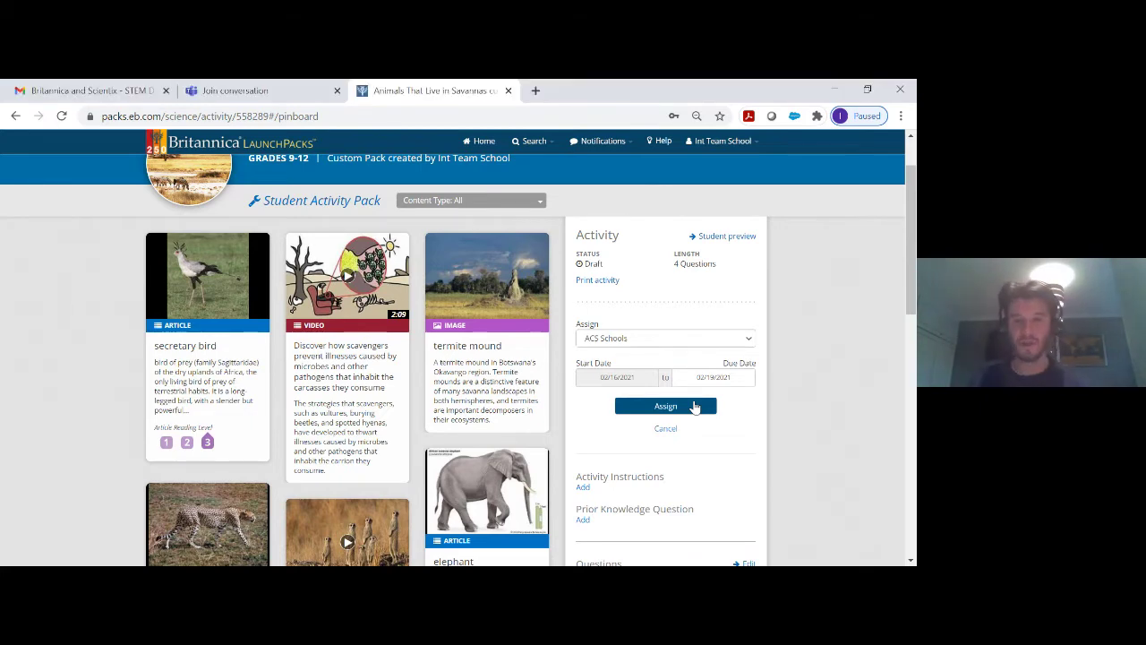
# Switch to Student preview and dismiss the instructions to reveal the pack and its activity
pyautogui.click(727, 236)
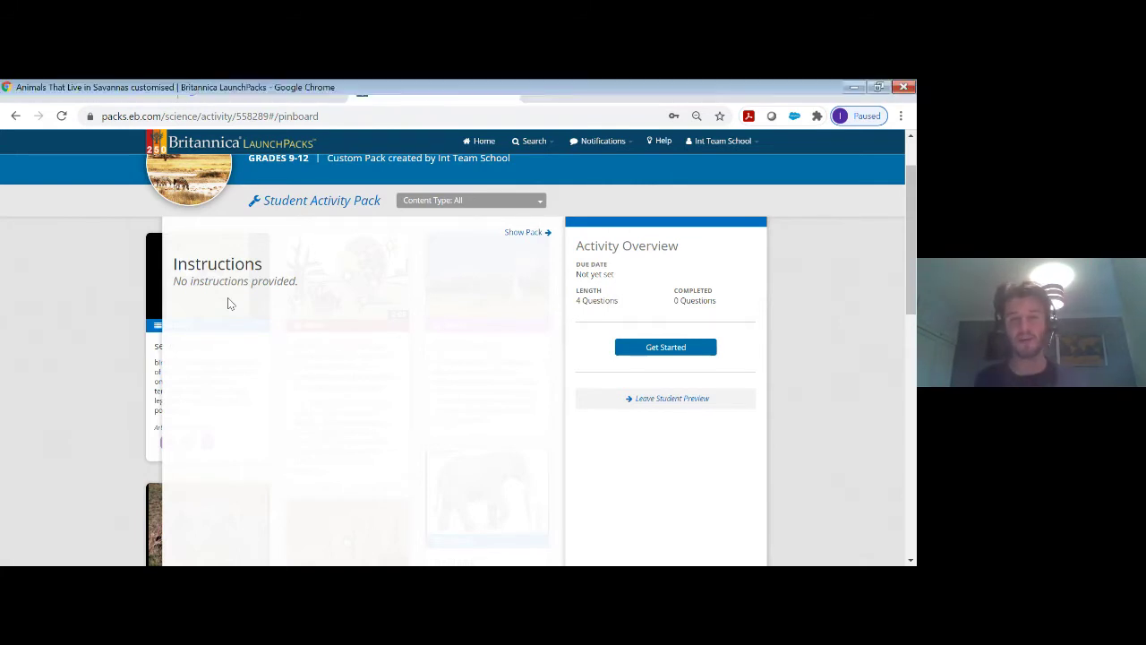
pyautogui.click(525, 234)
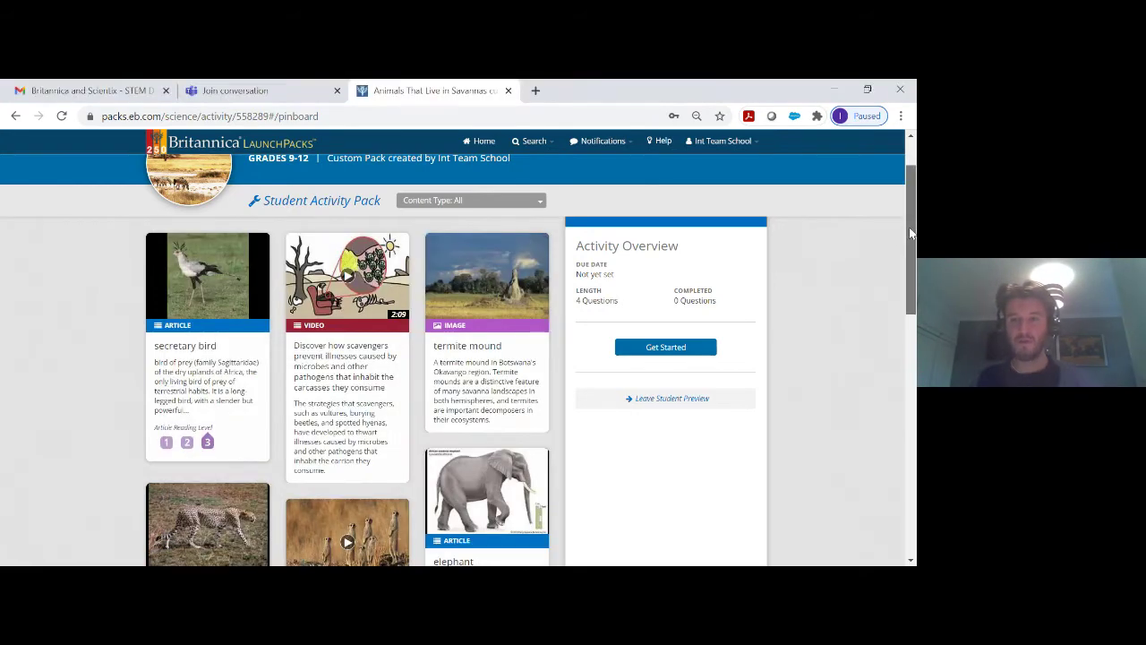
pyautogui.moveTo(910, 233); pyautogui.dragTo(911, 215)
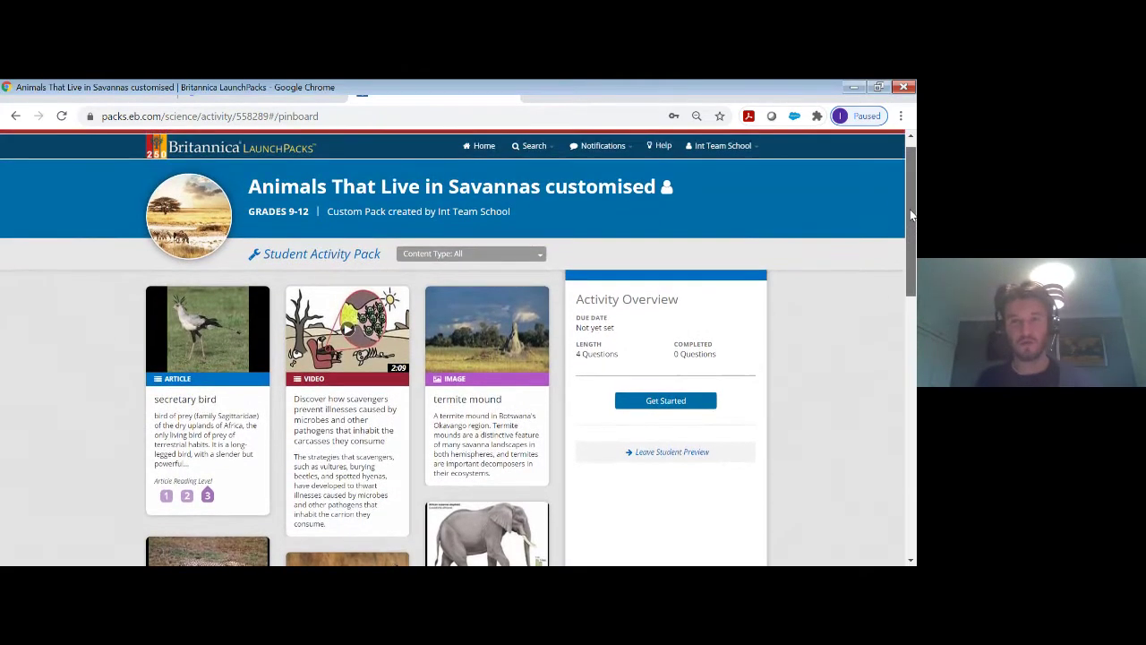
pyautogui.click(721, 146)
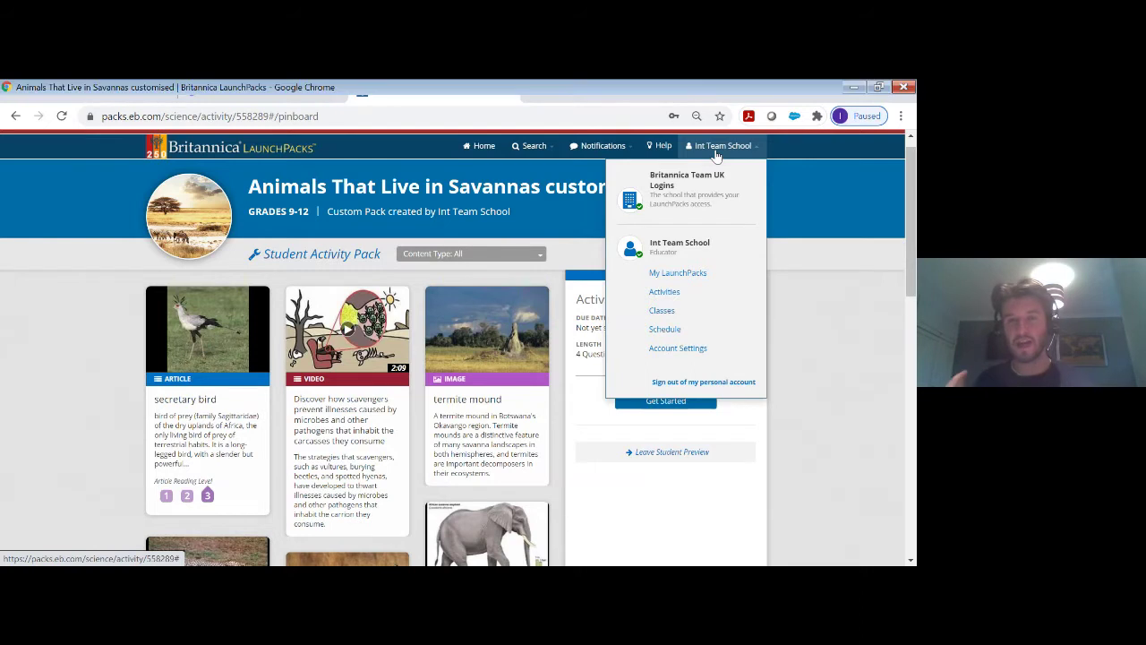
# Choose My LaunchPacks from the Int Team School account menu
pyautogui.click(683, 280)
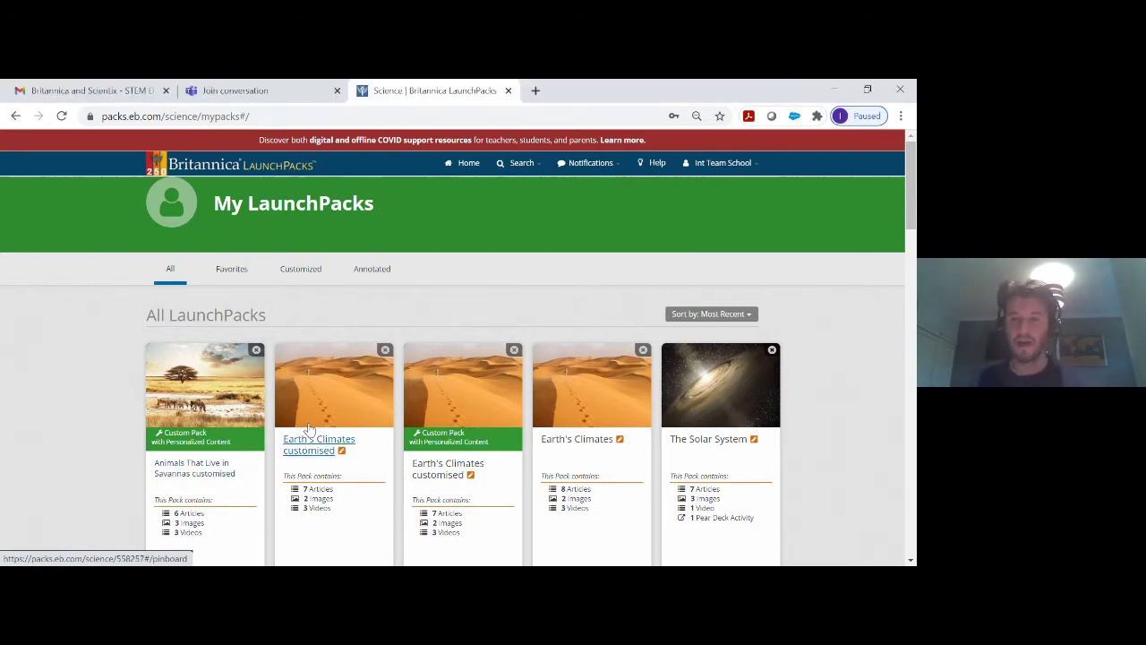
pyautogui.click(721, 166)
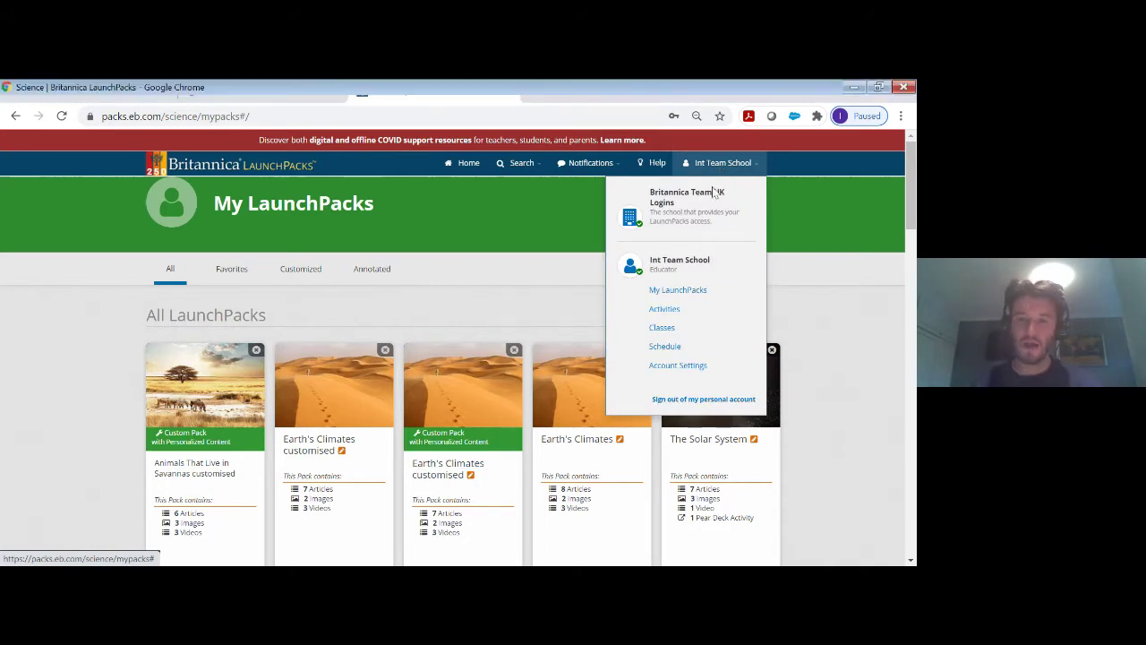
# Go to the Classes page and choose Create New Class at the bottom
pyautogui.click(660, 328)
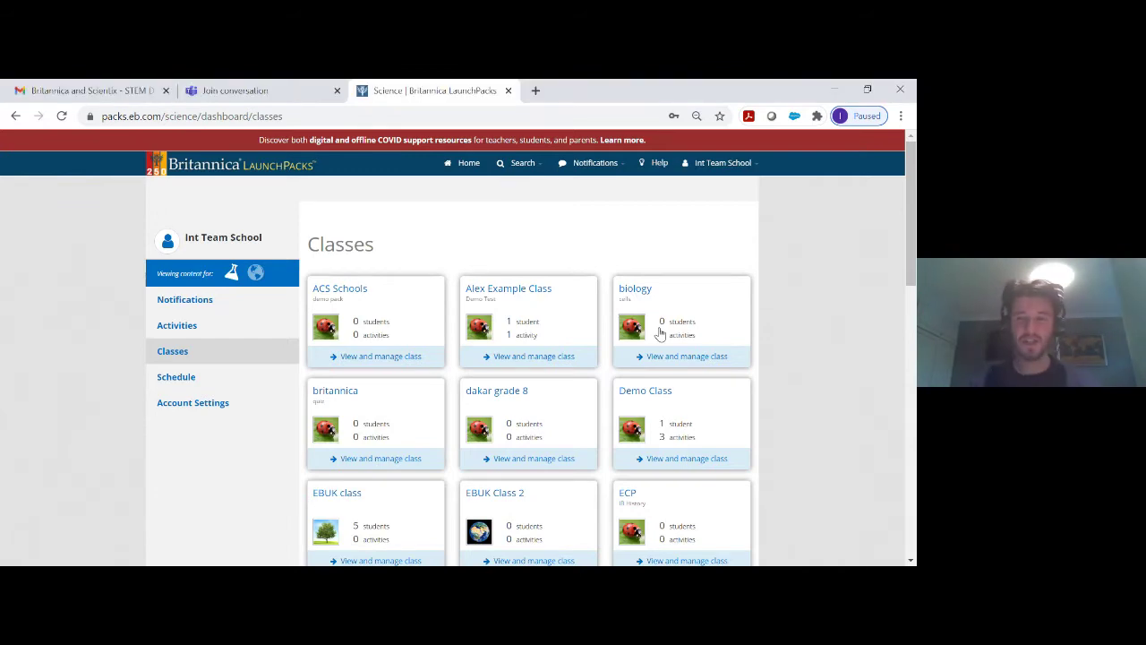
pyautogui.scroll(-6, 659, 333)
pyautogui.scroll(-4, 523, 466)
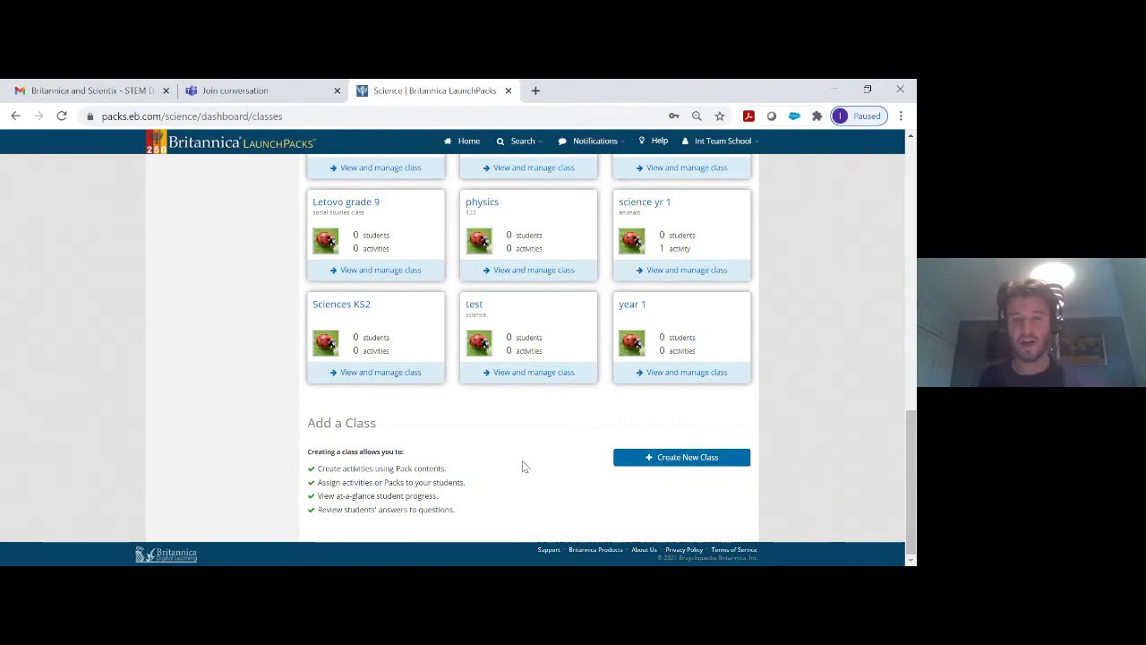
pyautogui.click(631, 461)
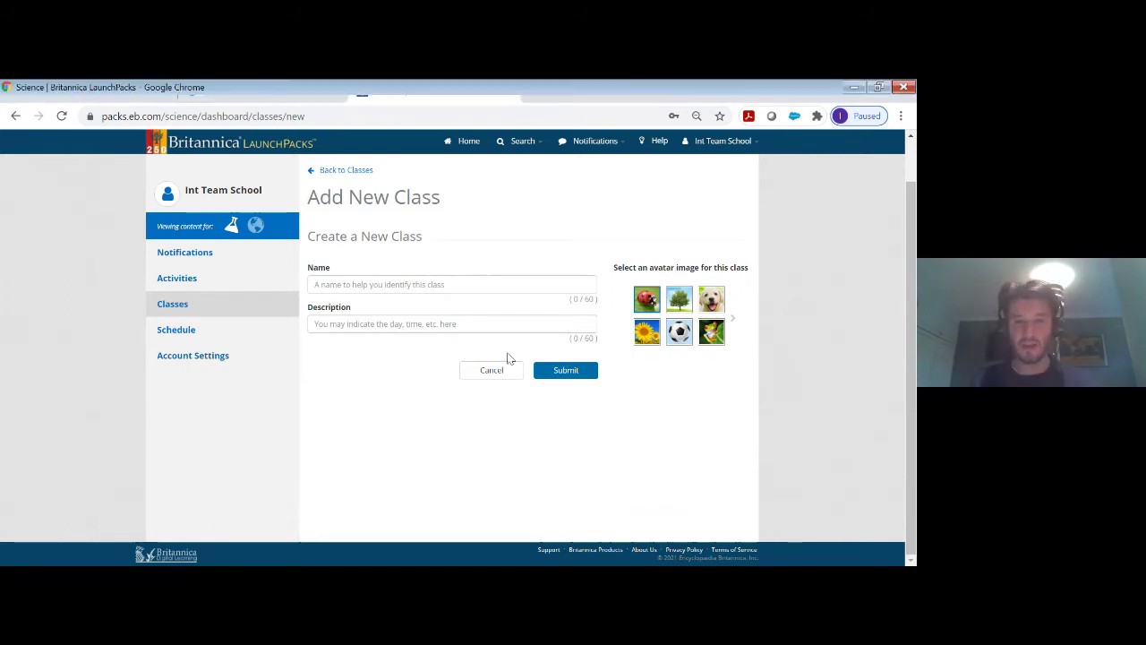
# Visit the new class's name and description fields, then return to the Science LaunchPacks home page
pyautogui.click(475, 284)
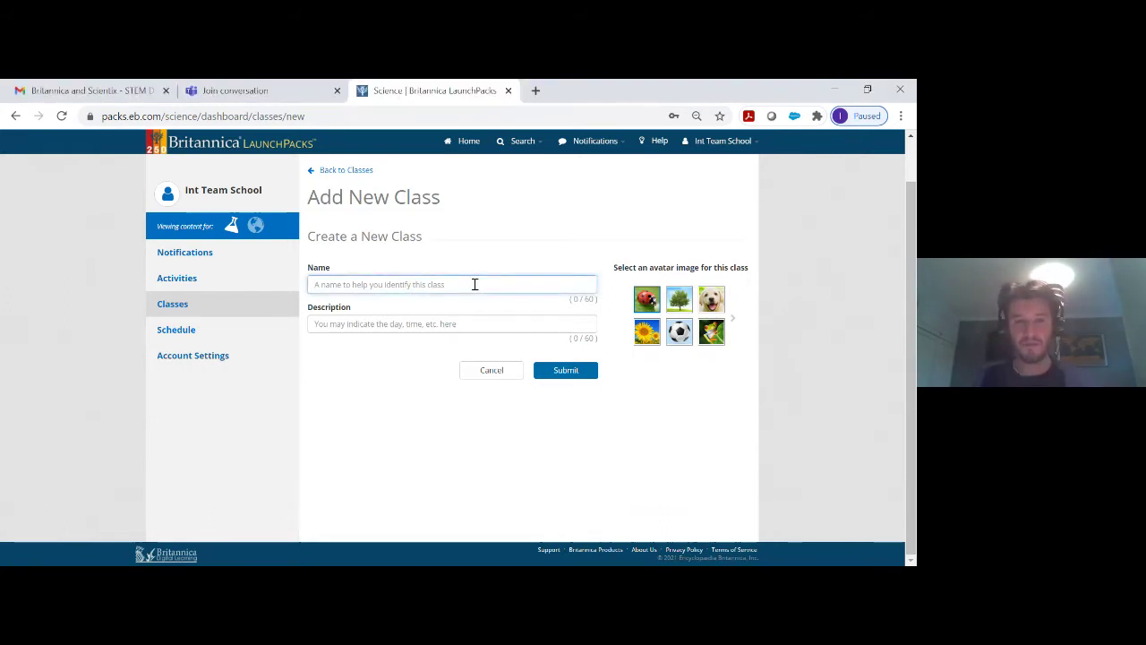
pyautogui.click(404, 318)
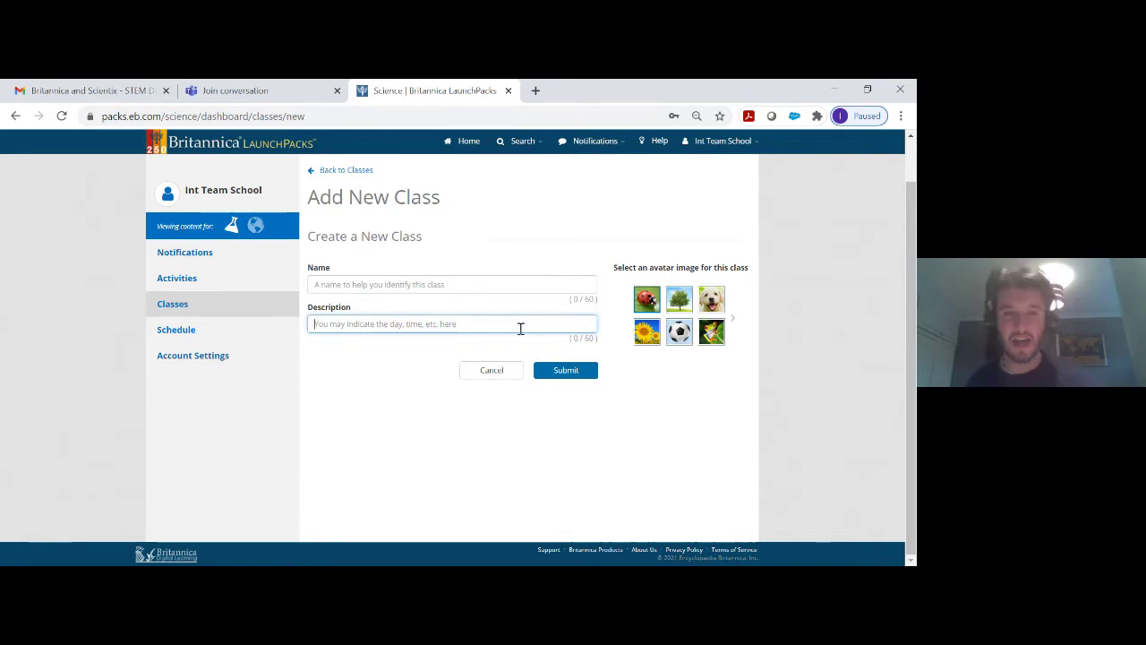
pyautogui.click(468, 143)
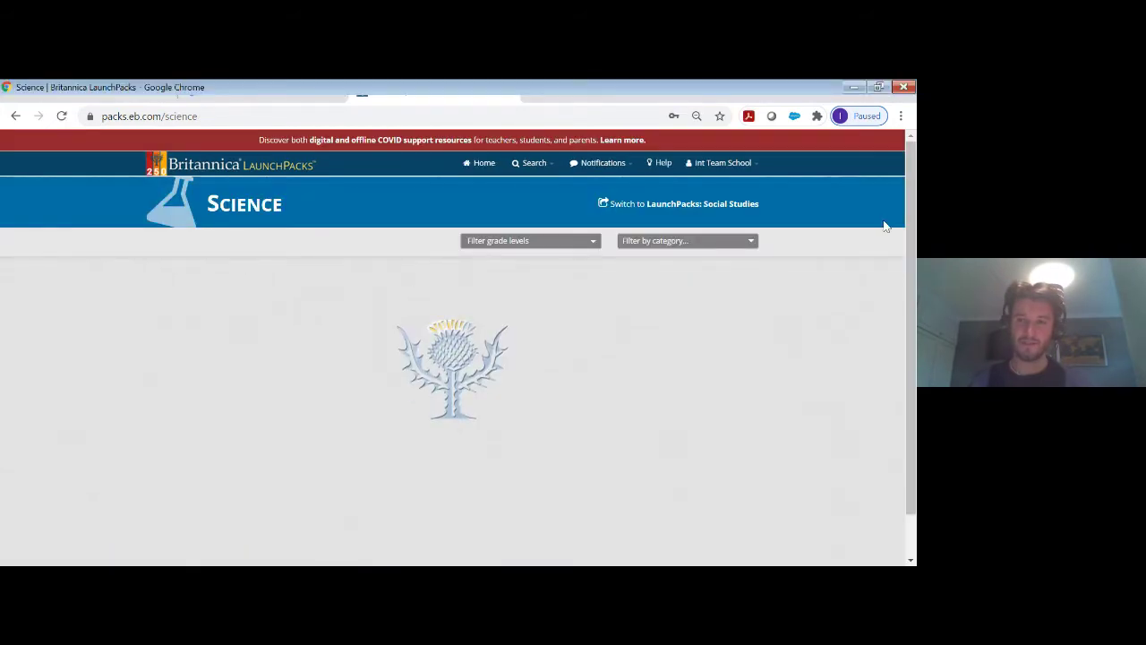
# Sign out of the personal account via the Int Team School menu and open the Grades 6-8 Pollution pack
pyautogui.moveTo(911, 208); pyautogui.dragTo(911, 221)
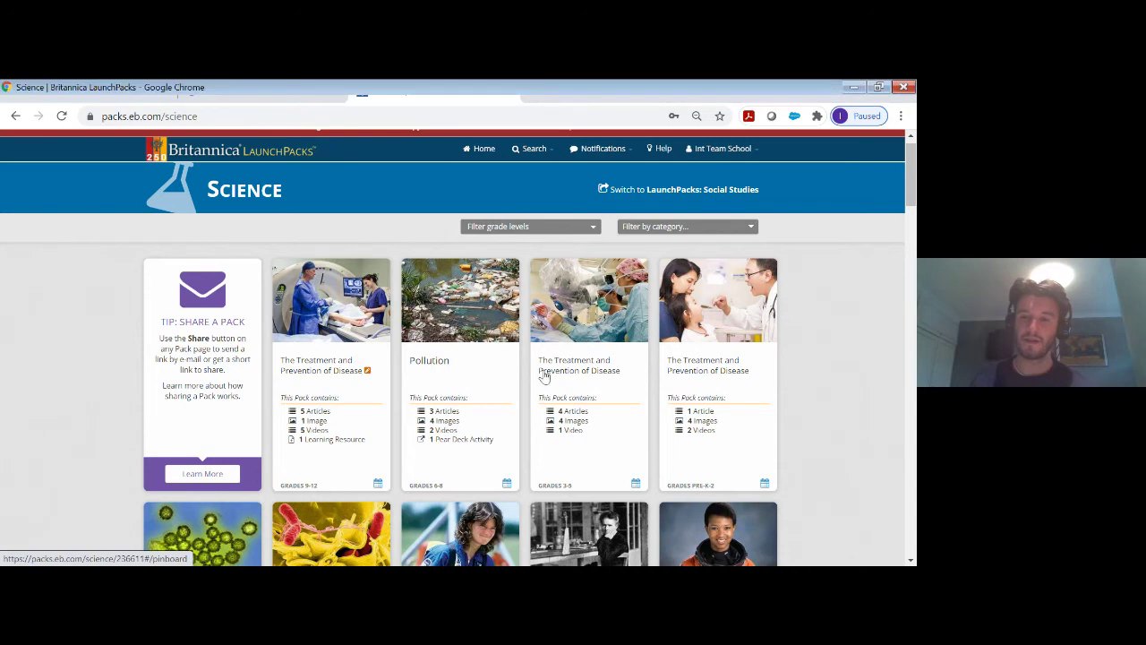
pyautogui.click(736, 150)
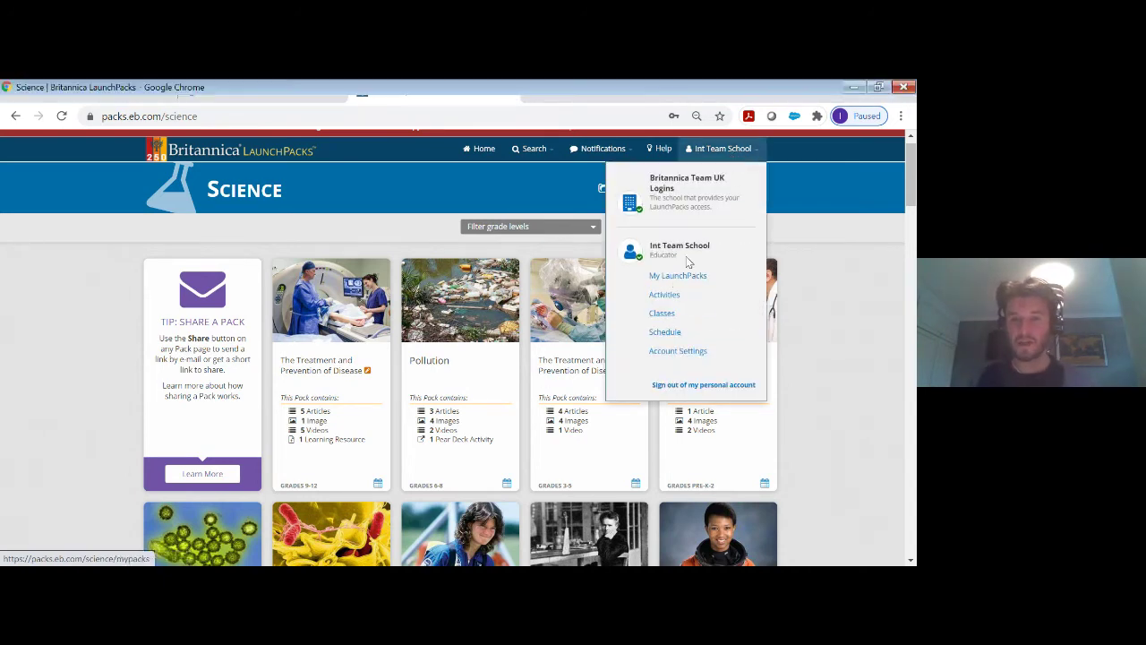
pyautogui.click(666, 387)
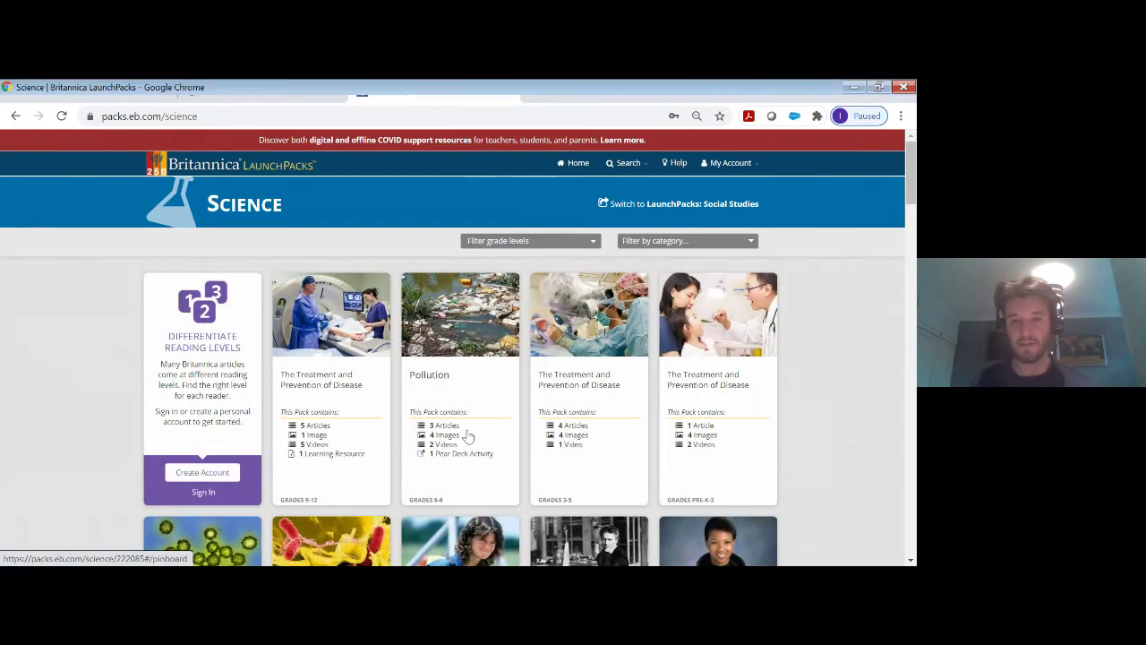
pyautogui.click(470, 389)
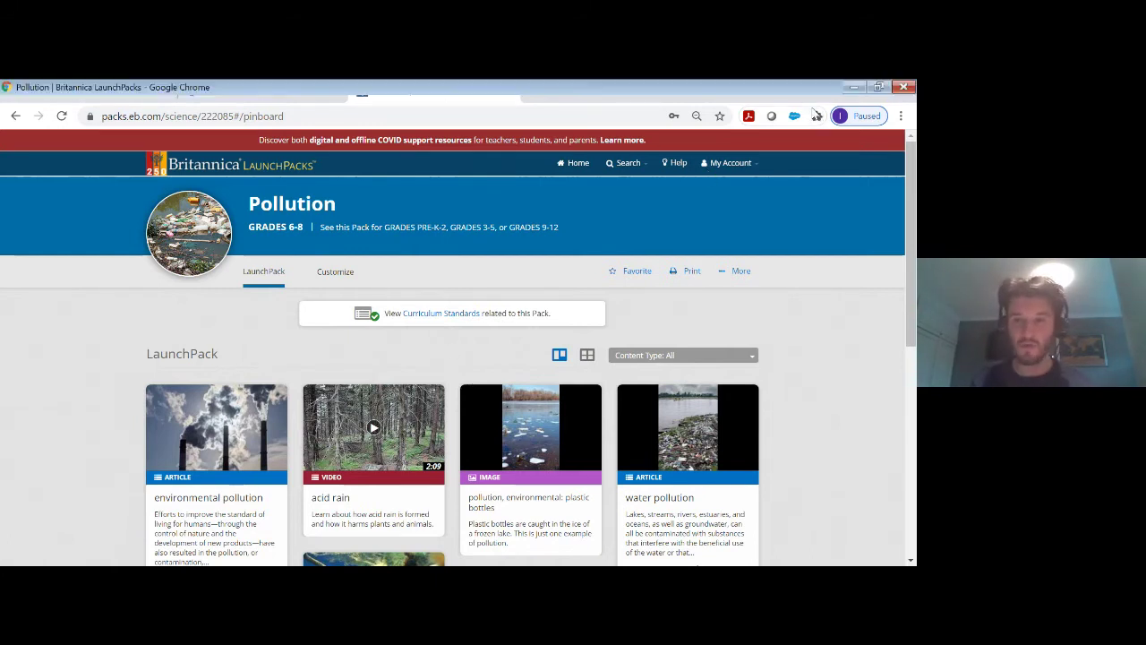
# Try customizing the Pollution pack, dismiss the sign-in prompt, and show its More sharing options
pyautogui.scroll(-1, 761, 179)
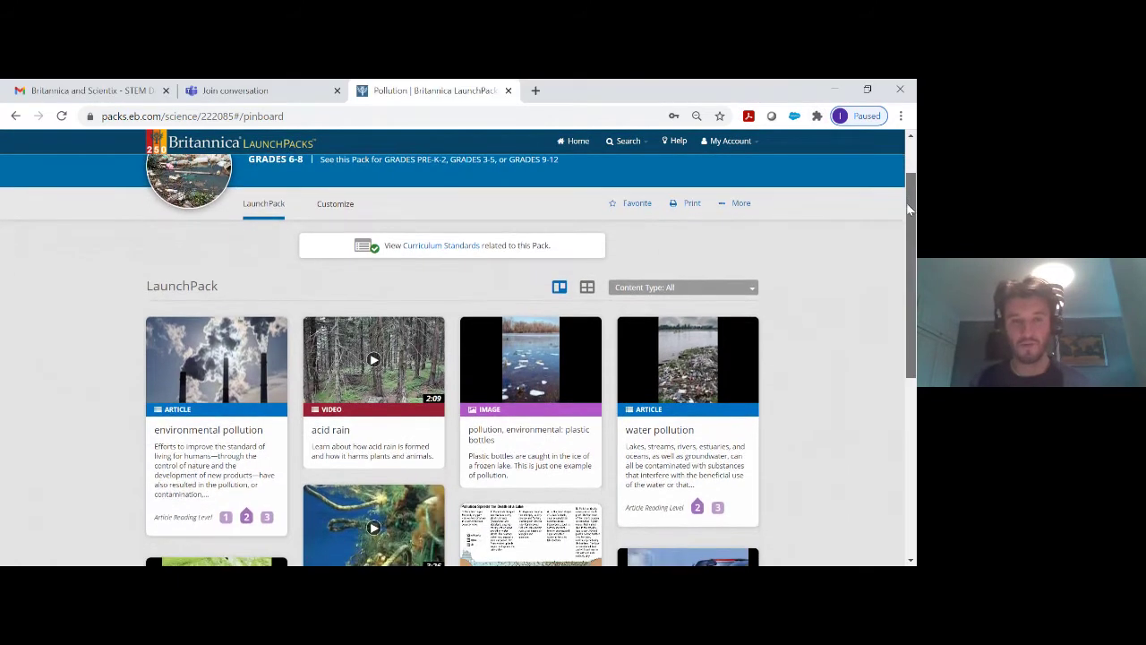
pyautogui.click(347, 205)
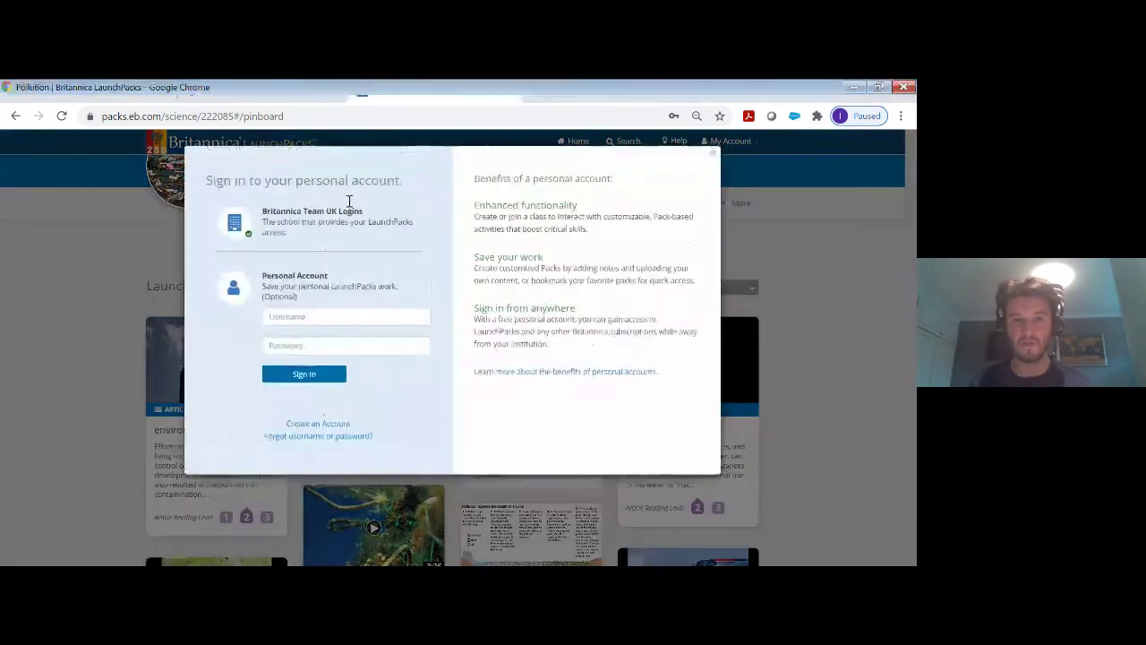
pyautogui.click(713, 156)
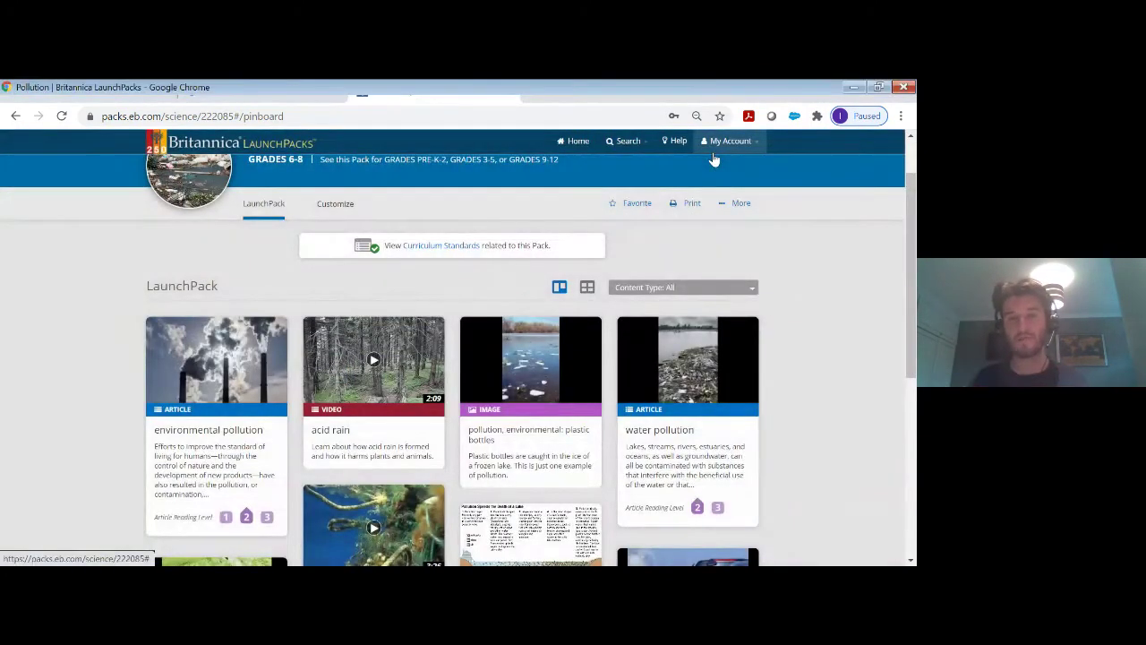
pyautogui.scroll(-1, 713, 159)
pyautogui.scroll(2, 713, 159)
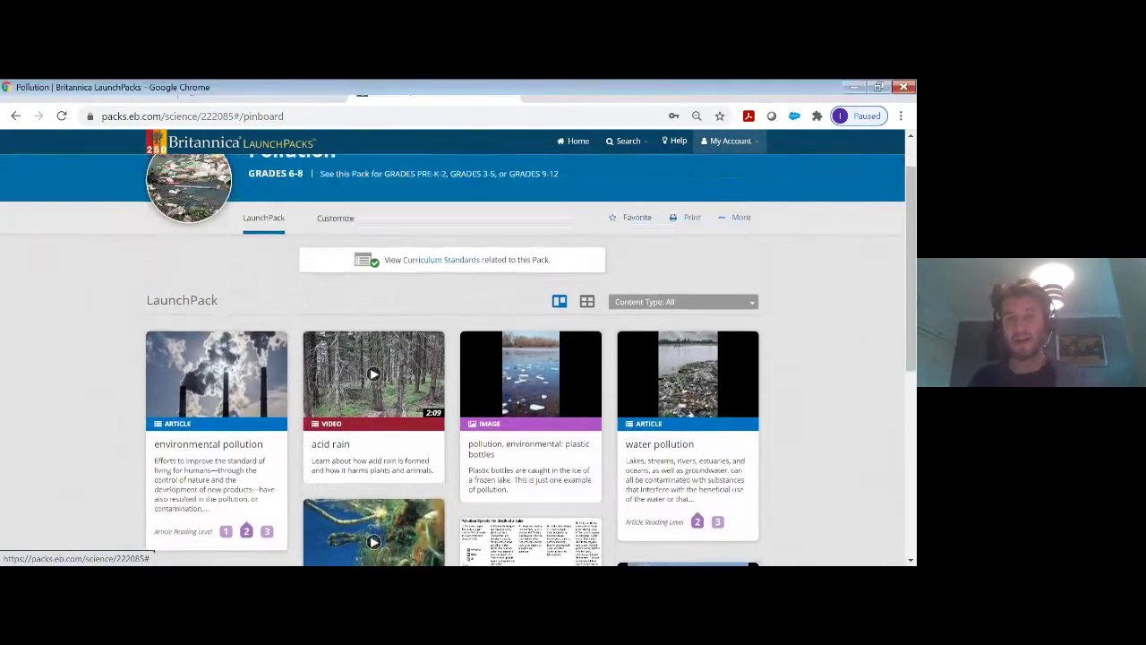
pyautogui.click(755, 230)
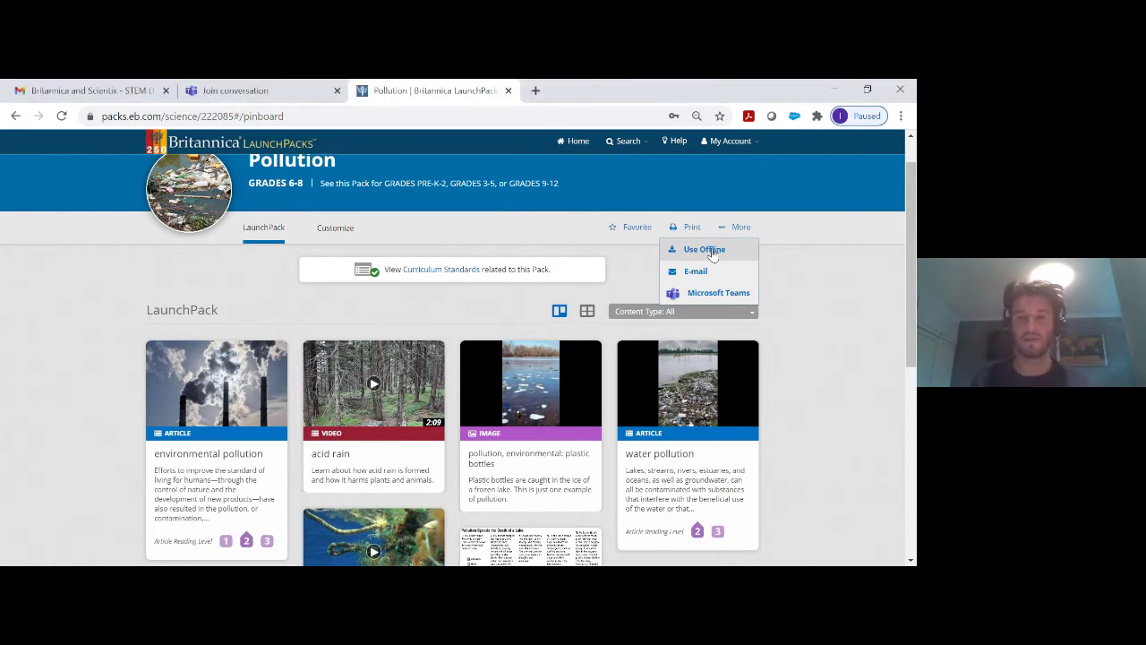
pyautogui.click(793, 228)
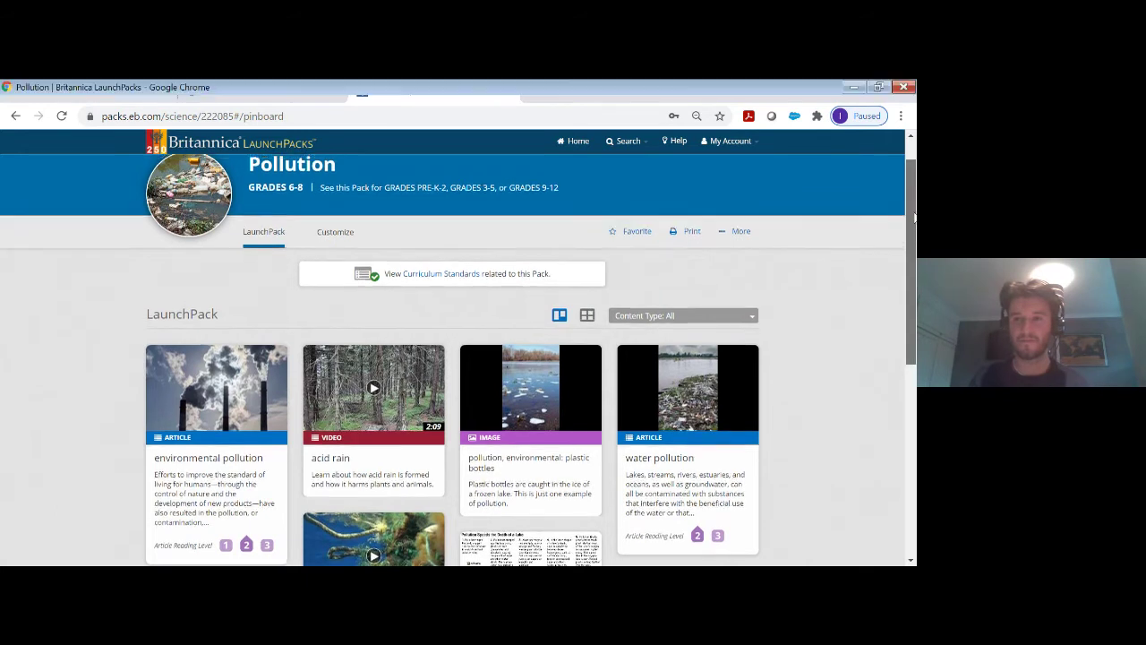
pyautogui.moveTo(915, 226); pyautogui.dragTo(915, 199)
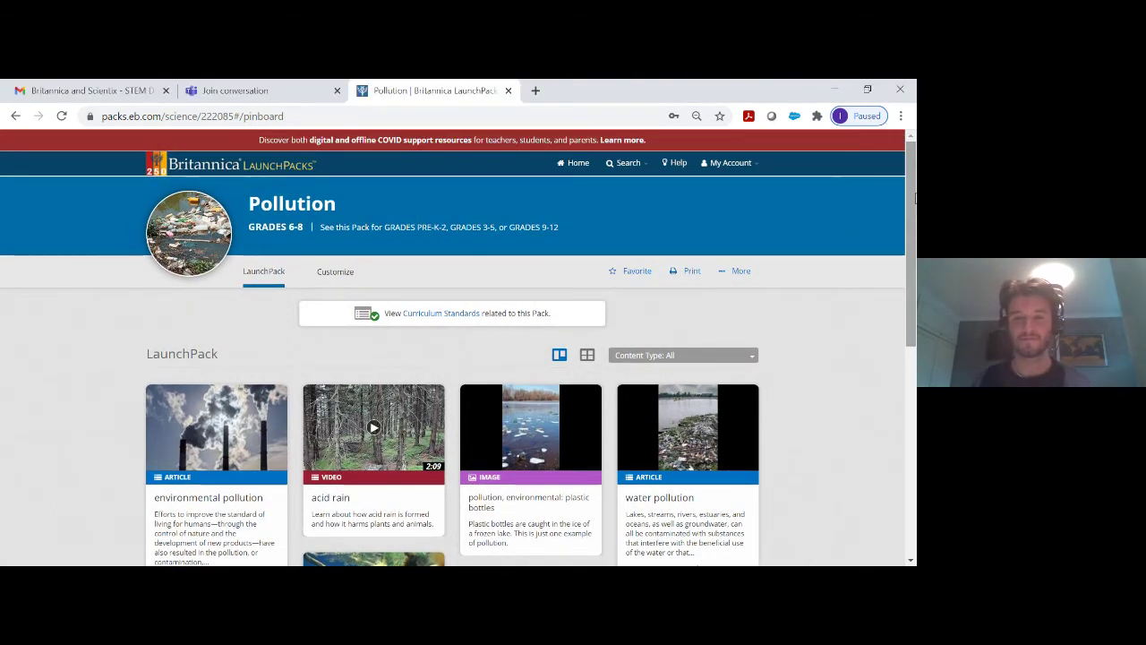
pyautogui.click(742, 277)
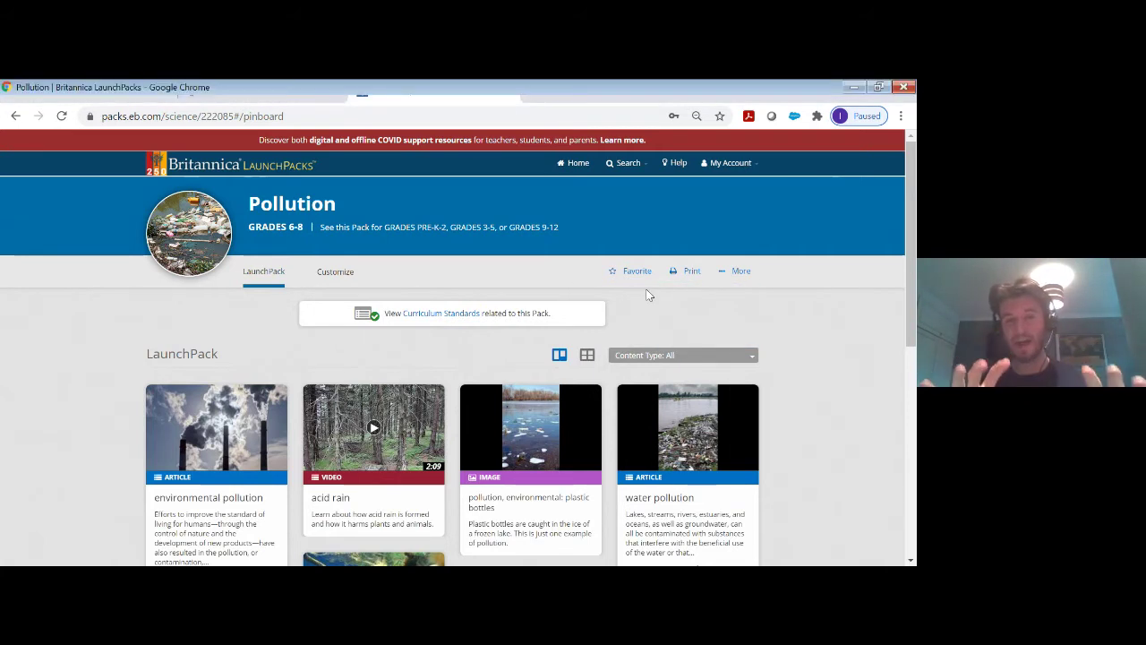
pyautogui.click(740, 270)
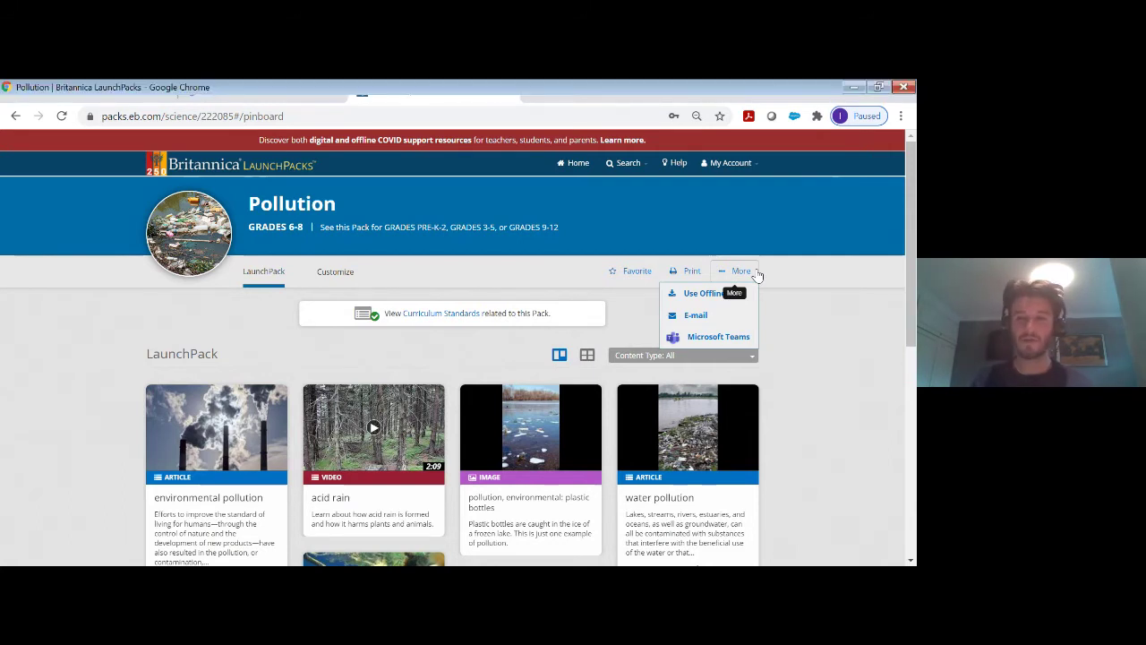
pyautogui.click(782, 314)
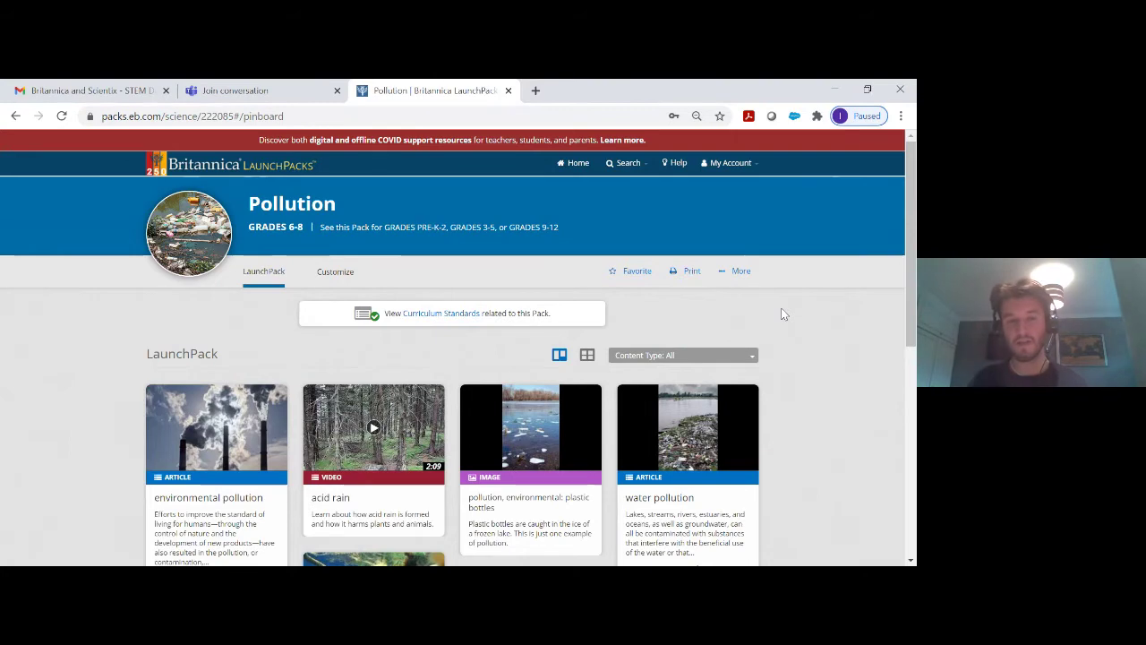
pyautogui.scroll(-1, 783, 314)
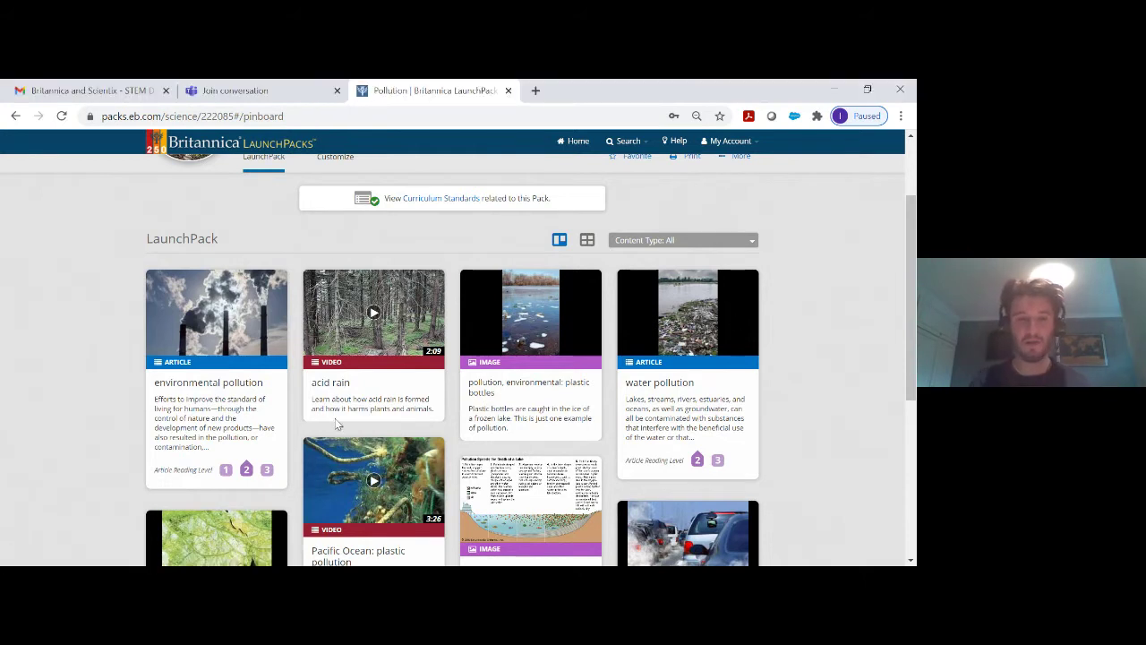
pyautogui.click(255, 383)
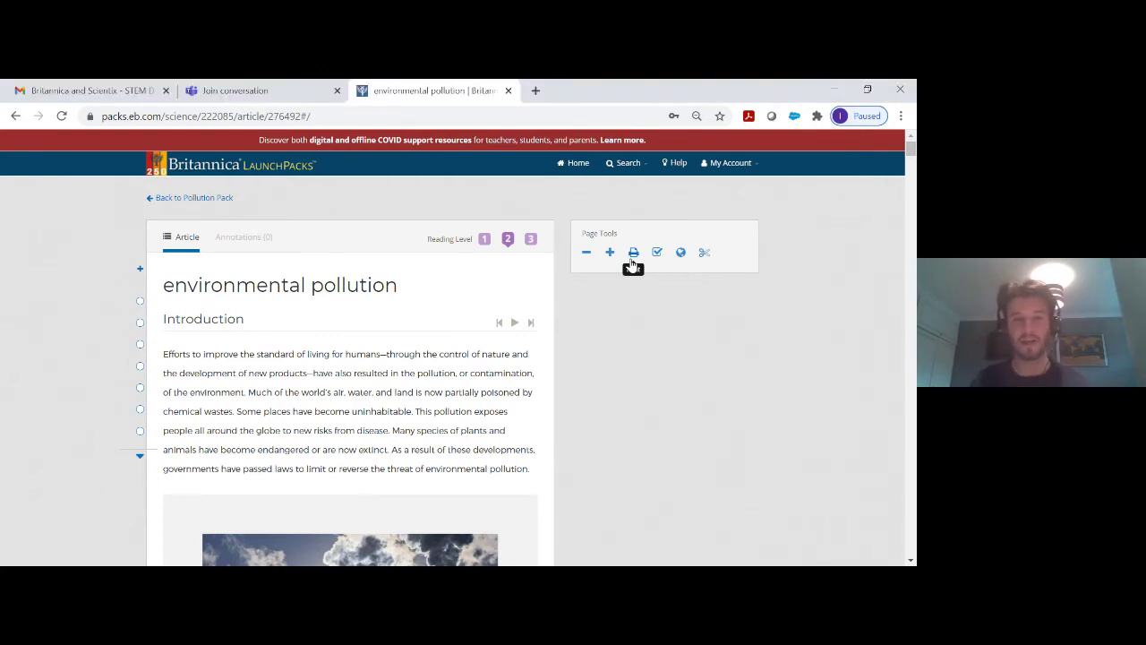
pyautogui.click(163, 197)
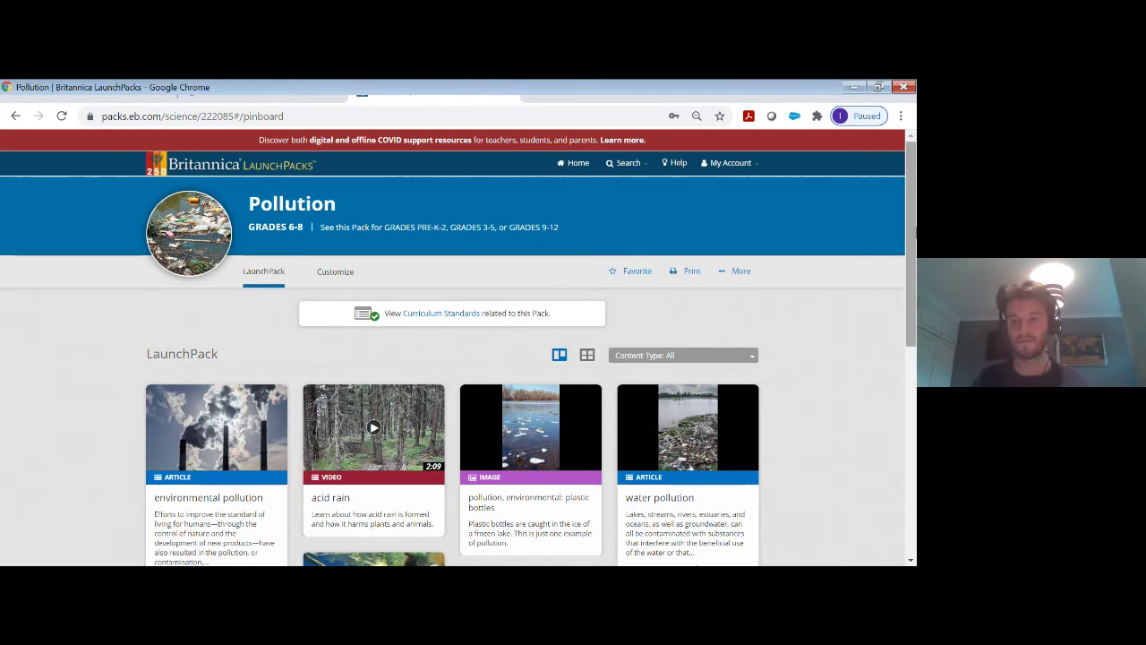
# Scroll through the Pollution pack, then go Home to the main Science packs page
pyautogui.moveTo(909, 231)
pyautogui.mouseDown()
pyautogui.moveTo(910, 257)
pyautogui.moveTo(909, 242)
pyautogui.mouseUp()
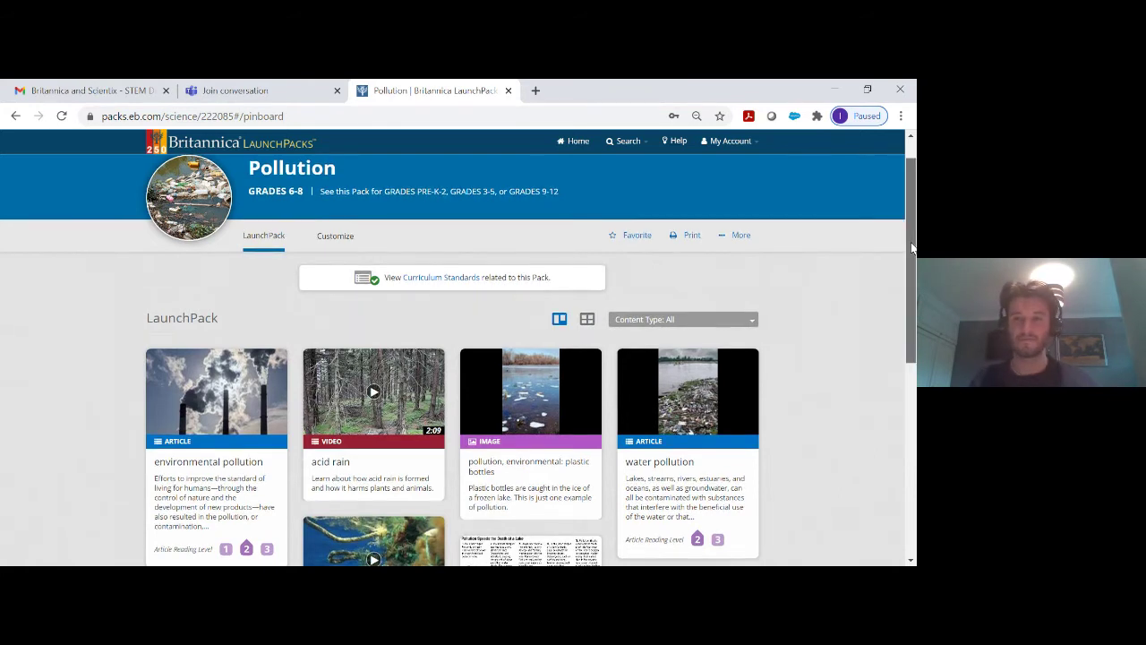
pyautogui.moveTo(911, 247); pyautogui.dragTo(911, 240)
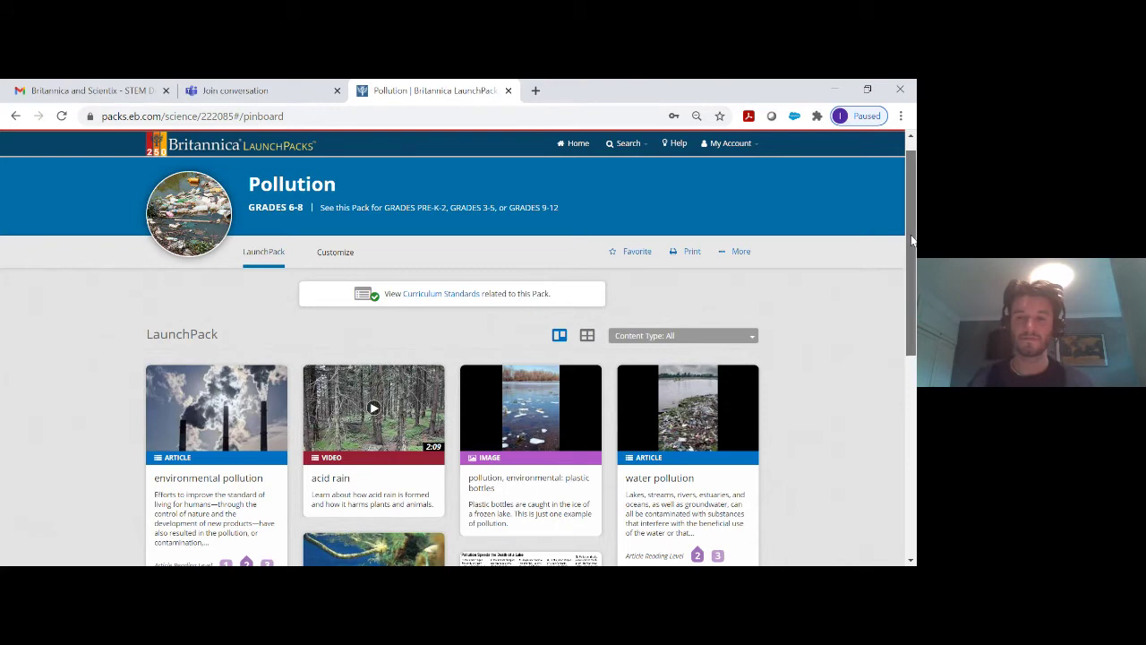
pyautogui.moveTo(911, 240); pyautogui.dragTo(913, 233)
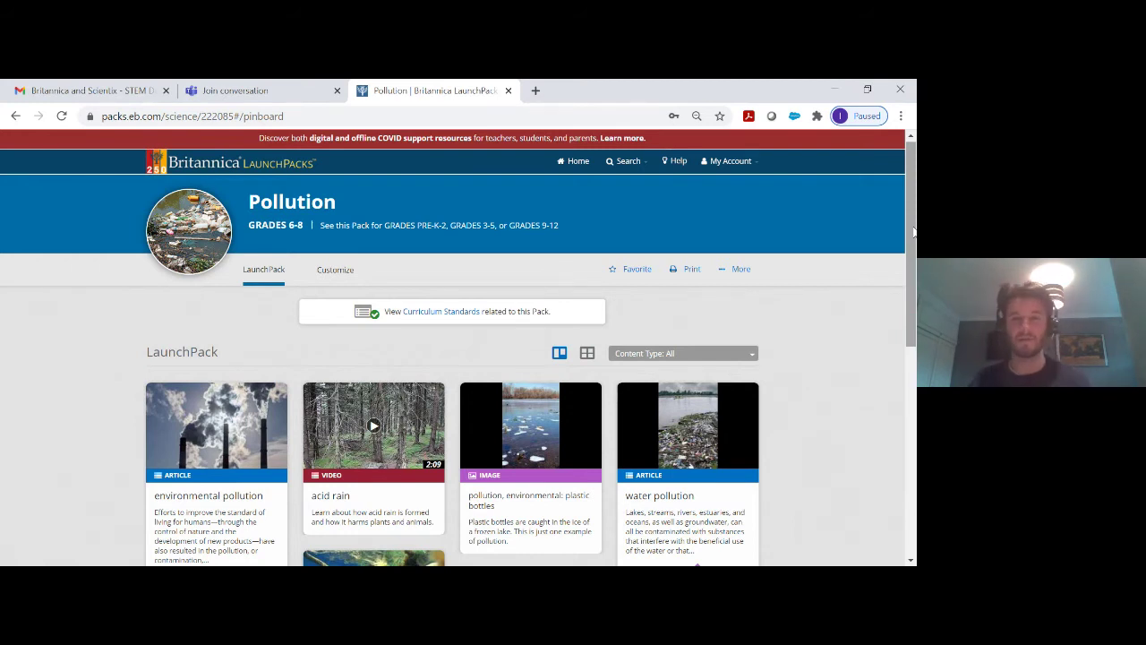
pyautogui.click(579, 171)
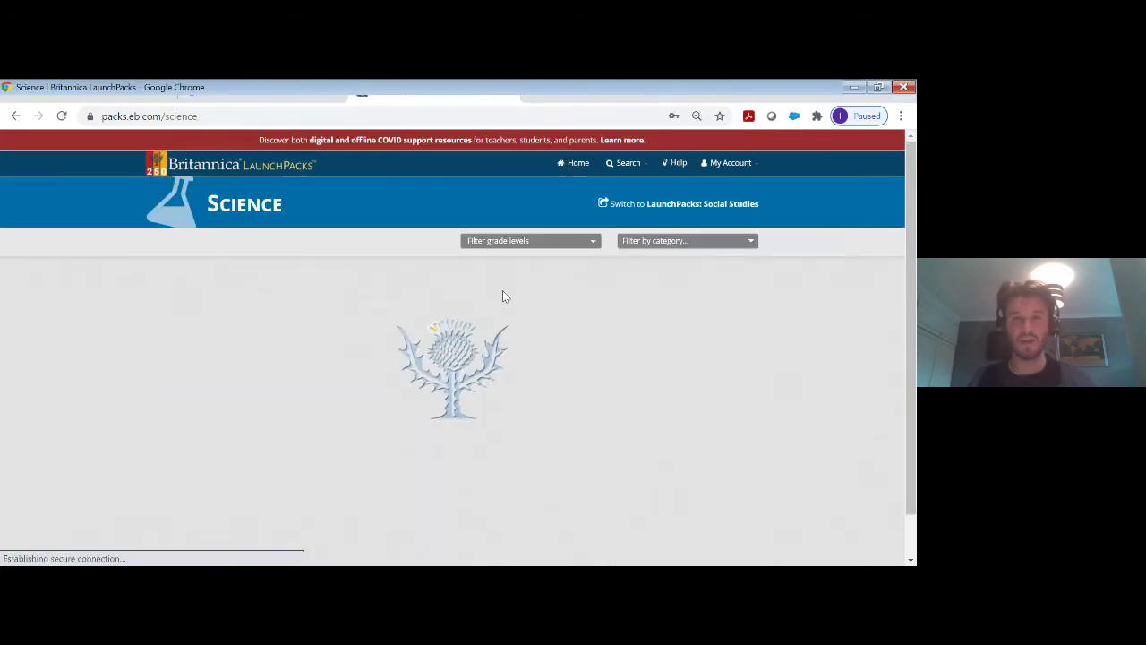
# Filter the Science packs to the Physical Science: Motion and Forces topic
pyautogui.click(654, 242)
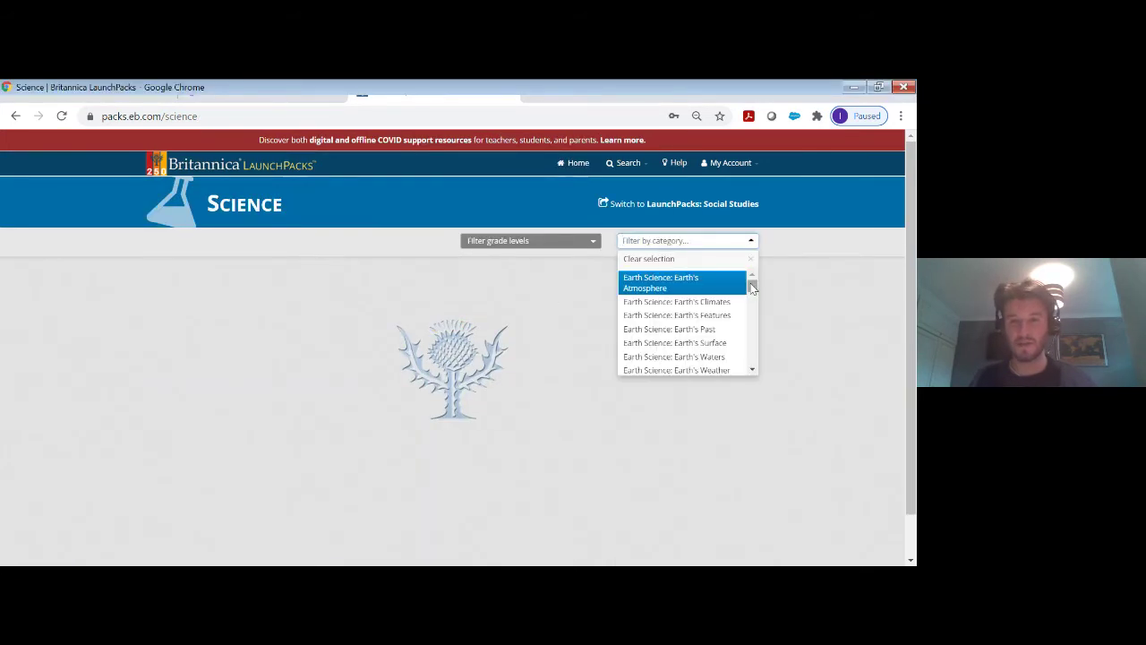
pyautogui.moveTo(752, 286); pyautogui.dragTo(745, 351)
pyautogui.click(722, 337)
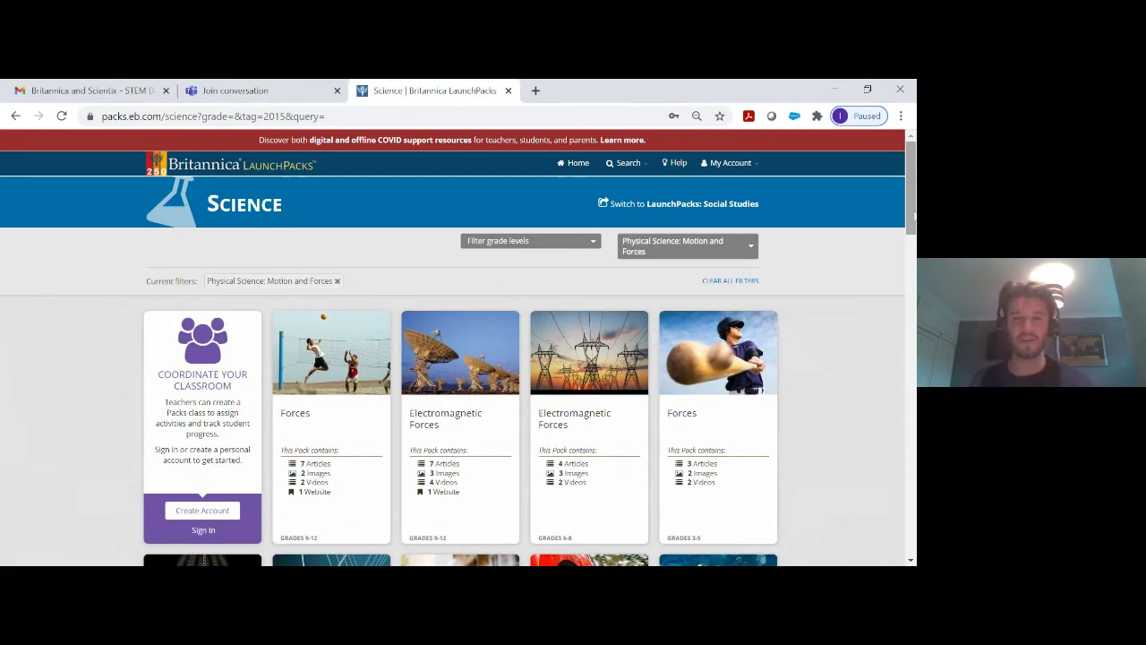
# Scroll the filtered results and open the grades 9-12 Forces pack
pyautogui.rightClick(909, 223)
pyautogui.press('Escape')
pyautogui.scroll(-1, 911, 197)
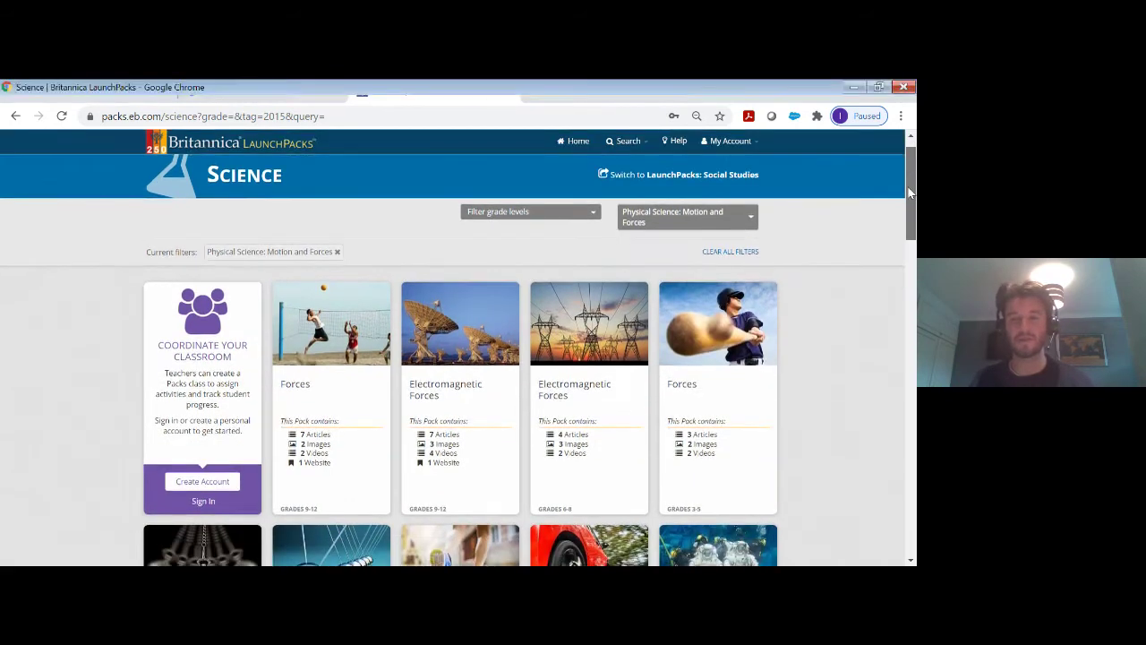
pyautogui.scroll(-1, 910, 193)
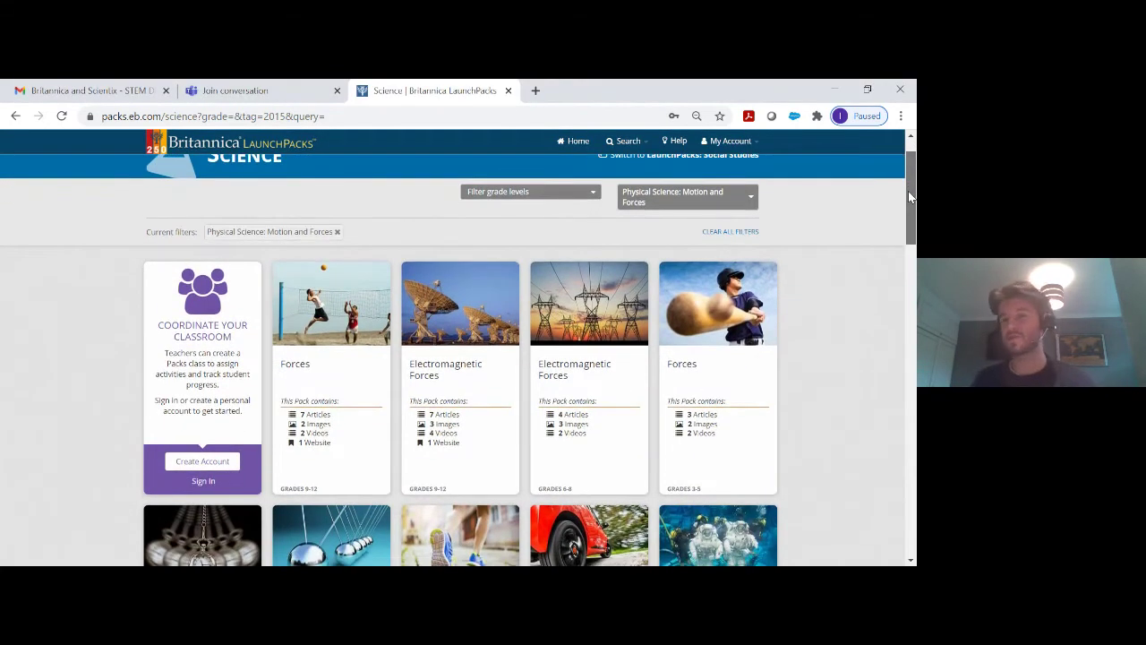
pyautogui.moveTo(909, 197); pyautogui.dragTo(904, 238)
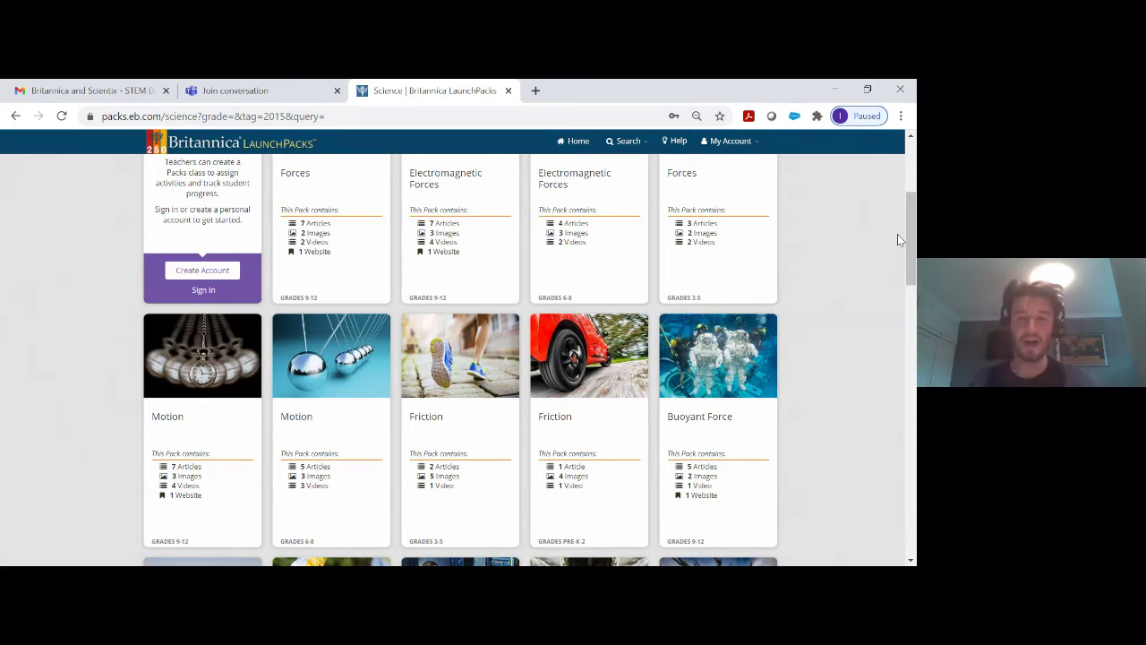
pyautogui.click(336, 257)
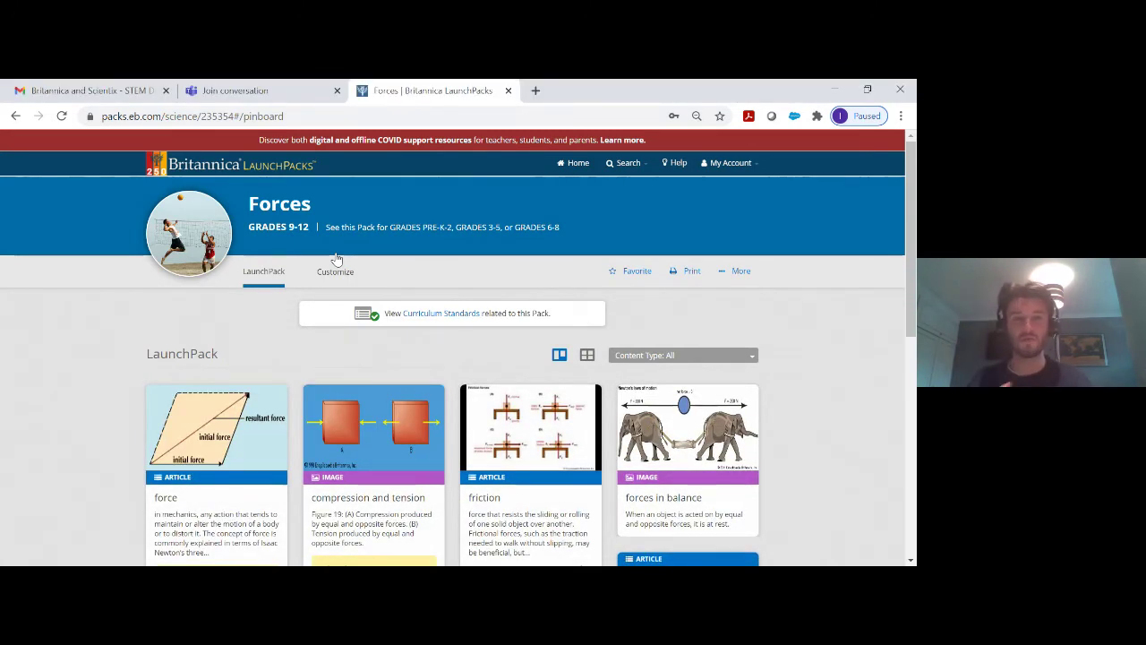
# Scroll the Forces pack down to vector, Newton's laws, electric force and HyperPhysics - Friction resources
pyautogui.scroll(-2, 335, 259)
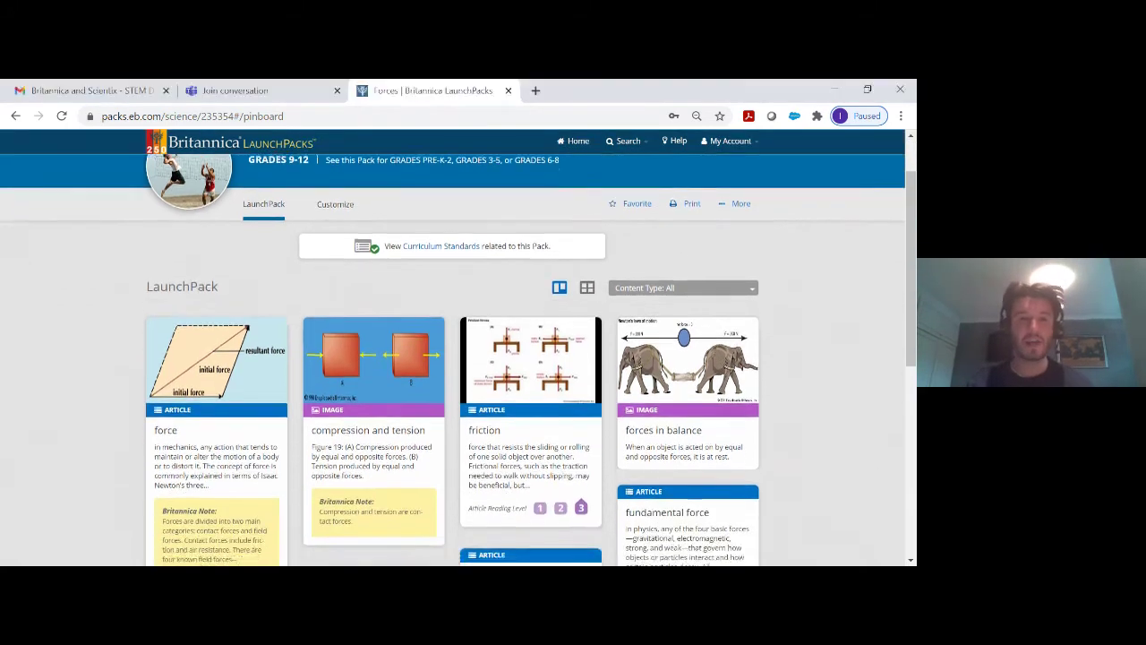
pyautogui.scroll(-2, 452, 349)
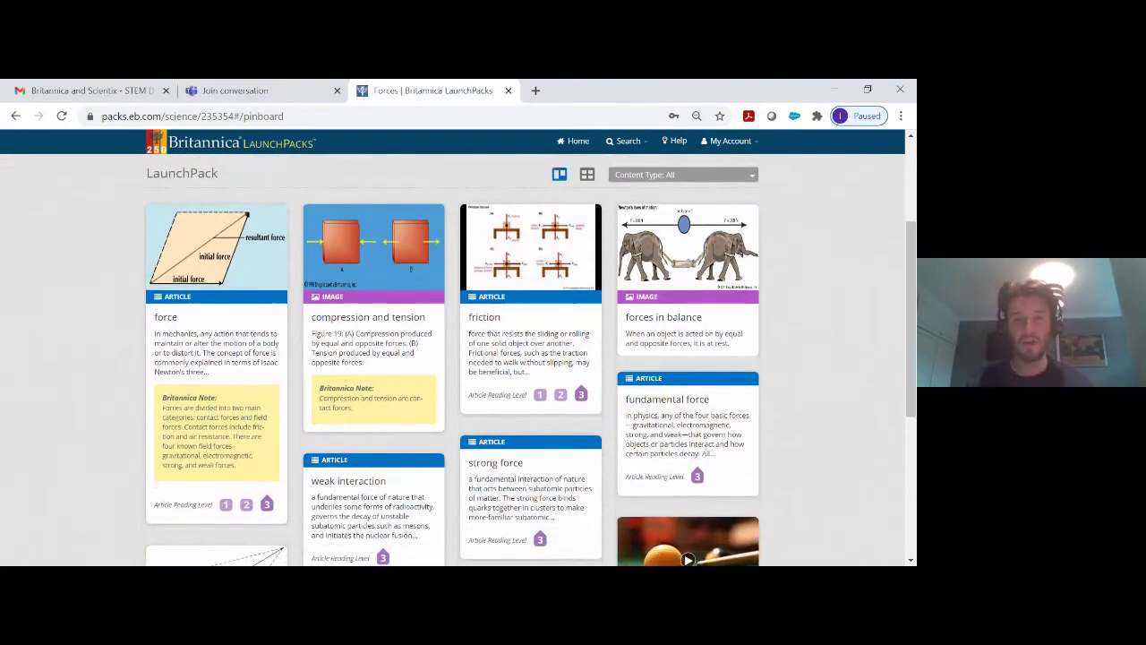
pyautogui.scroll(-1, 531, 359)
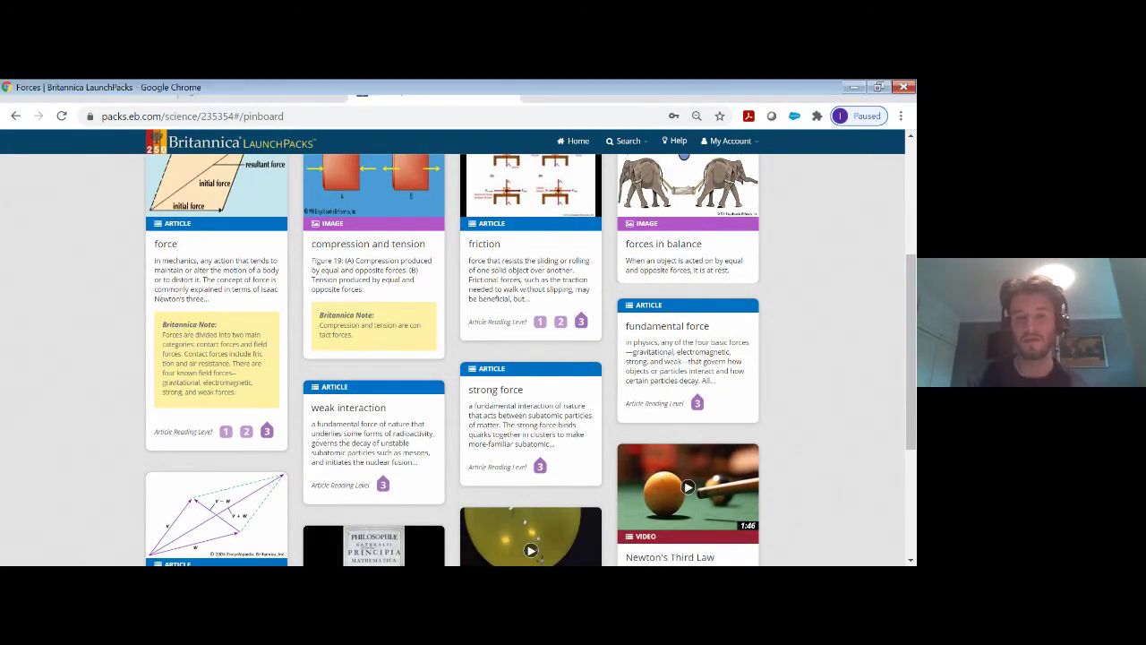
pyautogui.scroll(-2, 531, 359)
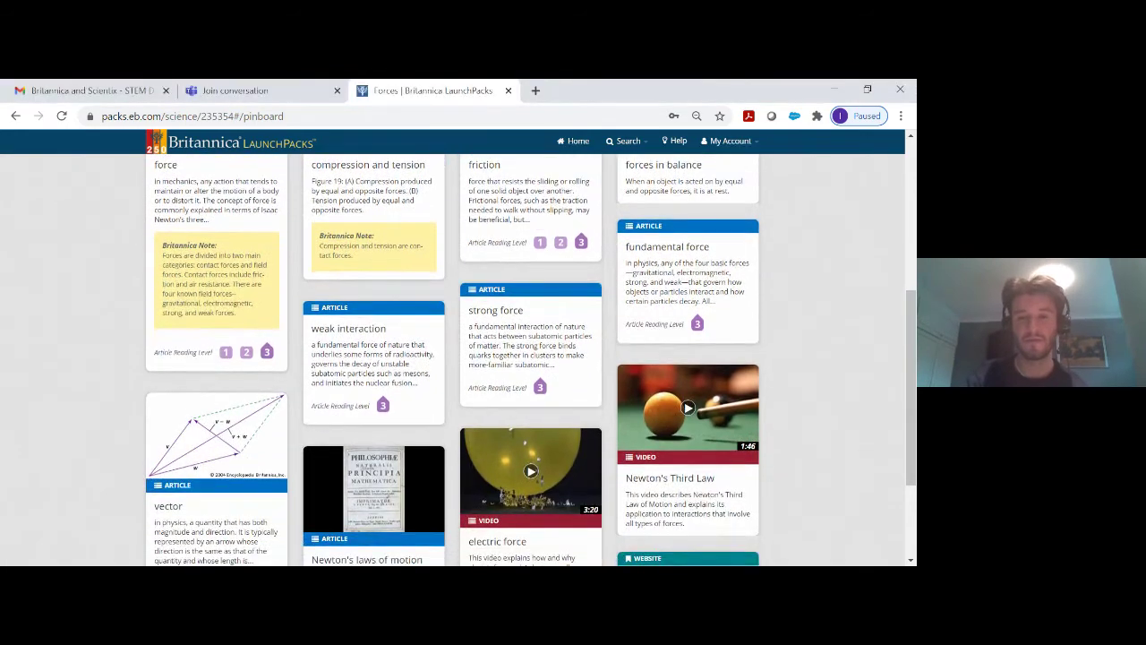
pyautogui.scroll(-2, 530, 360)
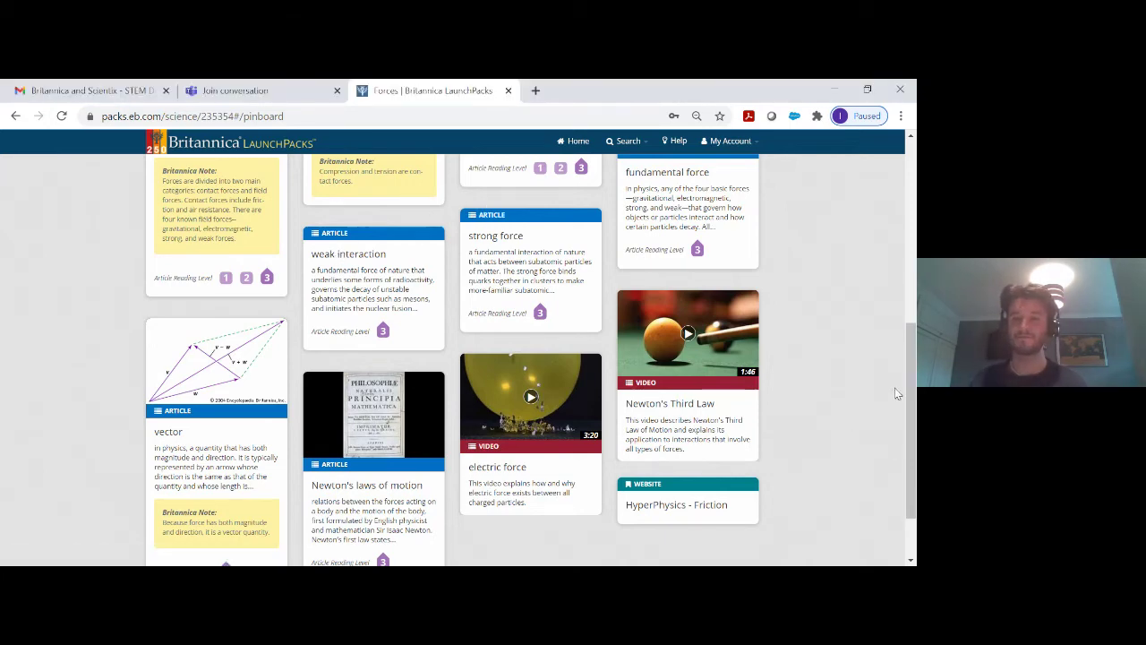
# Scroll to the top of the Forces pack and return to the unfiltered Science packs page
pyautogui.moveTo(912, 381); pyautogui.dragTo(912, 385)
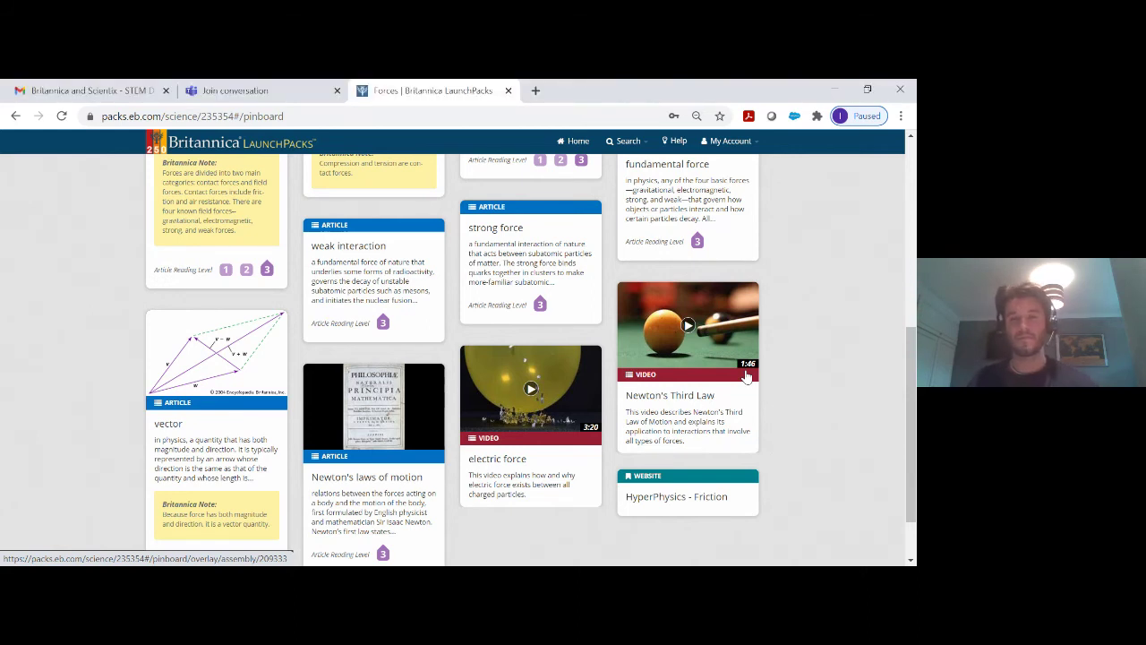
pyautogui.moveTo(912, 352); pyautogui.dragTo(892, 273)
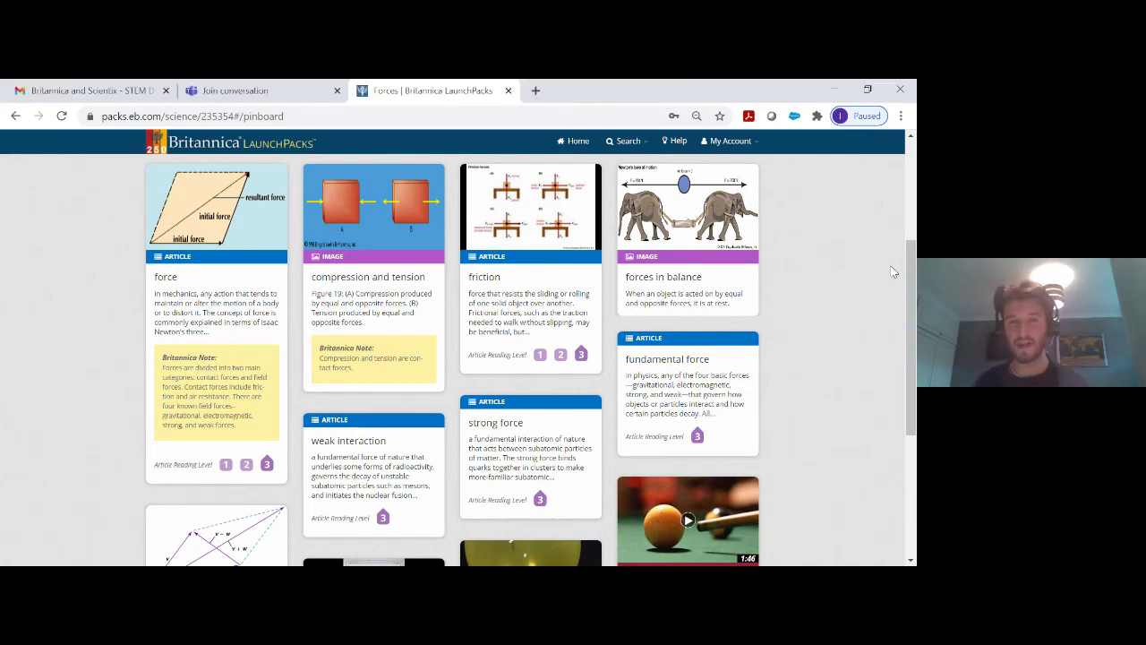
pyautogui.scroll(5, 892, 271)
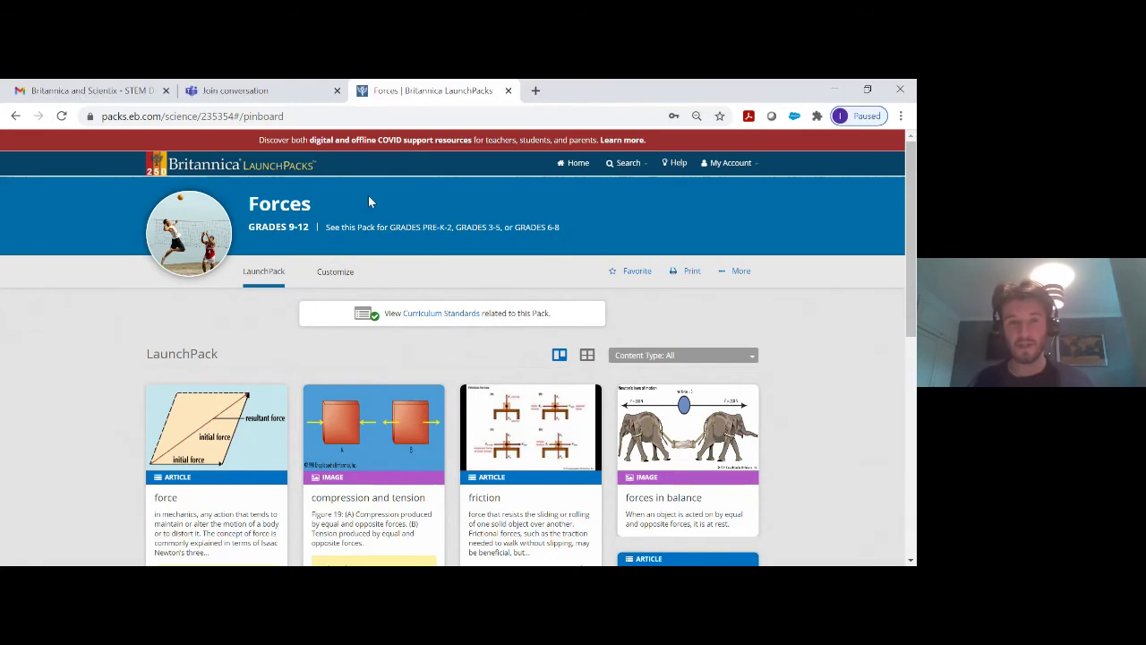
pyautogui.click(296, 174)
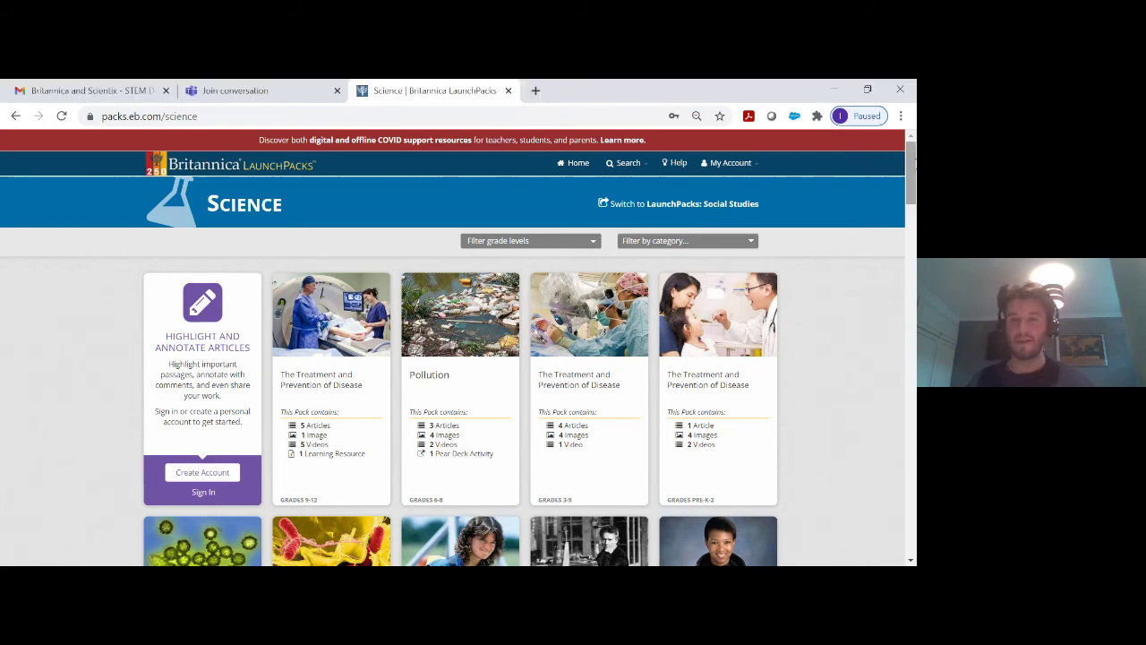
# Check the grade-level filter, then filter Science packs to Life Science: DNA and Modern Genetics
pyautogui.scroll(-1, 911, 162)
pyautogui.scroll(1, 911, 159)
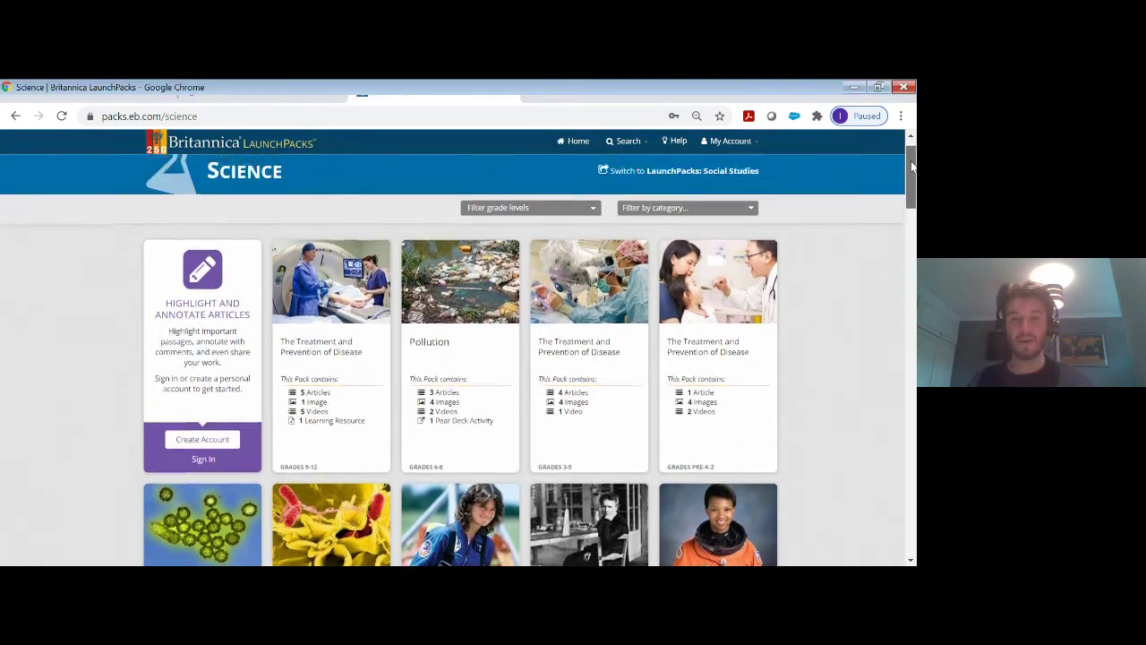
pyautogui.click(548, 243)
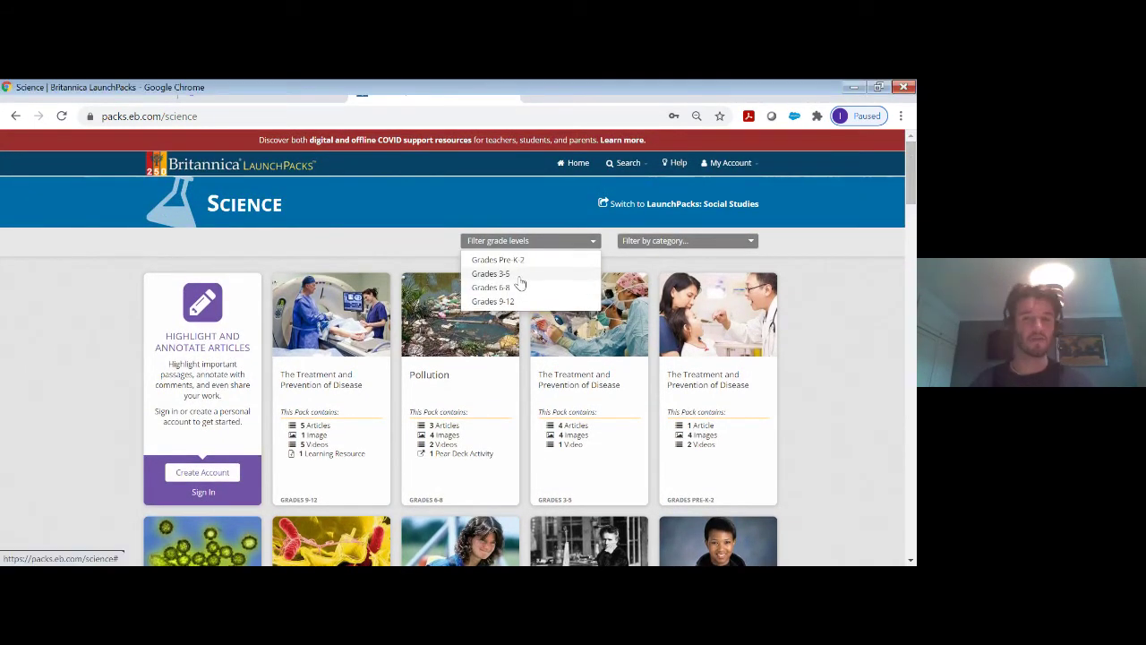
pyautogui.click(644, 240)
pyautogui.moveTo(754, 287); pyautogui.dragTo(756, 331)
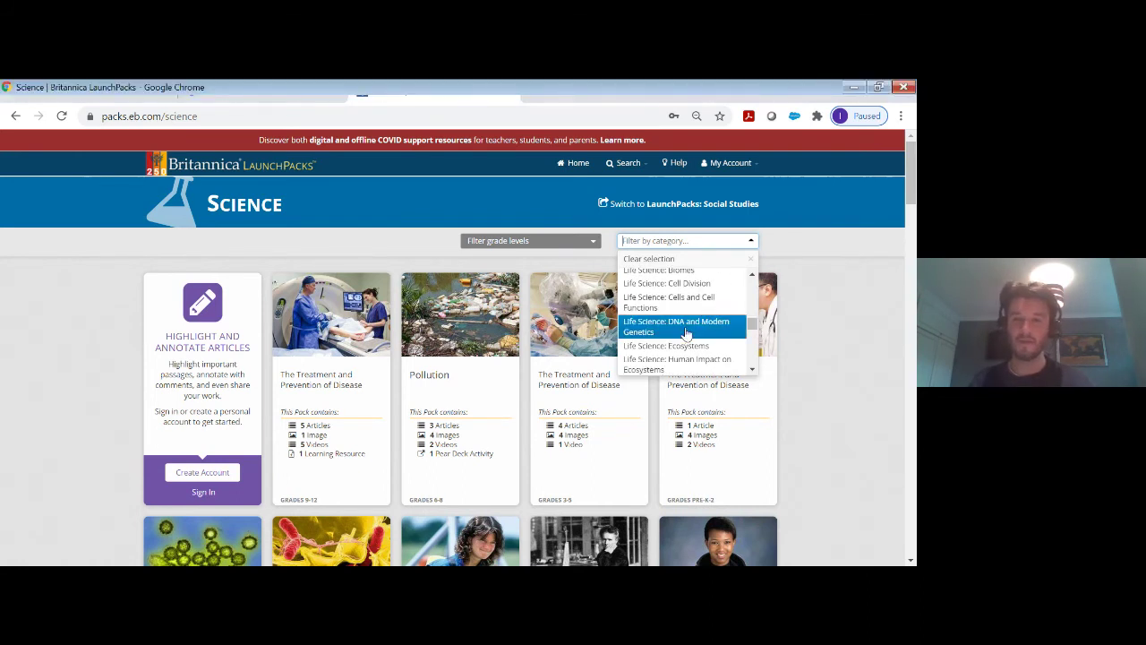
pyautogui.click(683, 327)
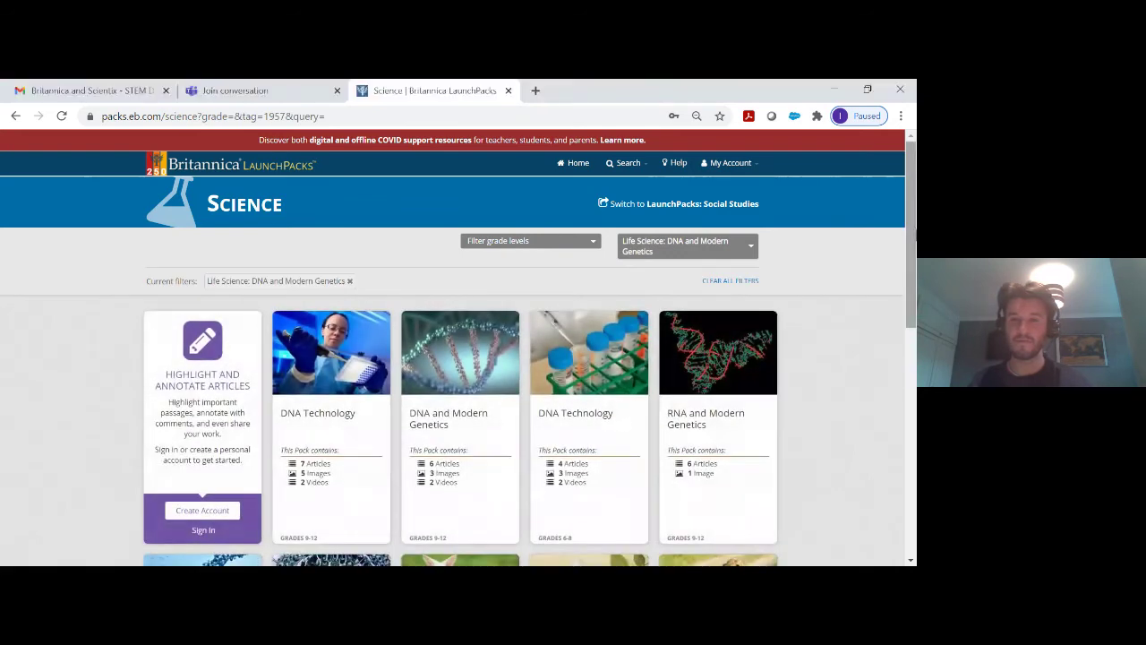
# Scroll the DNA listing to view DNA Technology (grades 9-12 and 6-8) and RNA packs
pyautogui.moveTo(911, 231); pyautogui.dragTo(899, 291)
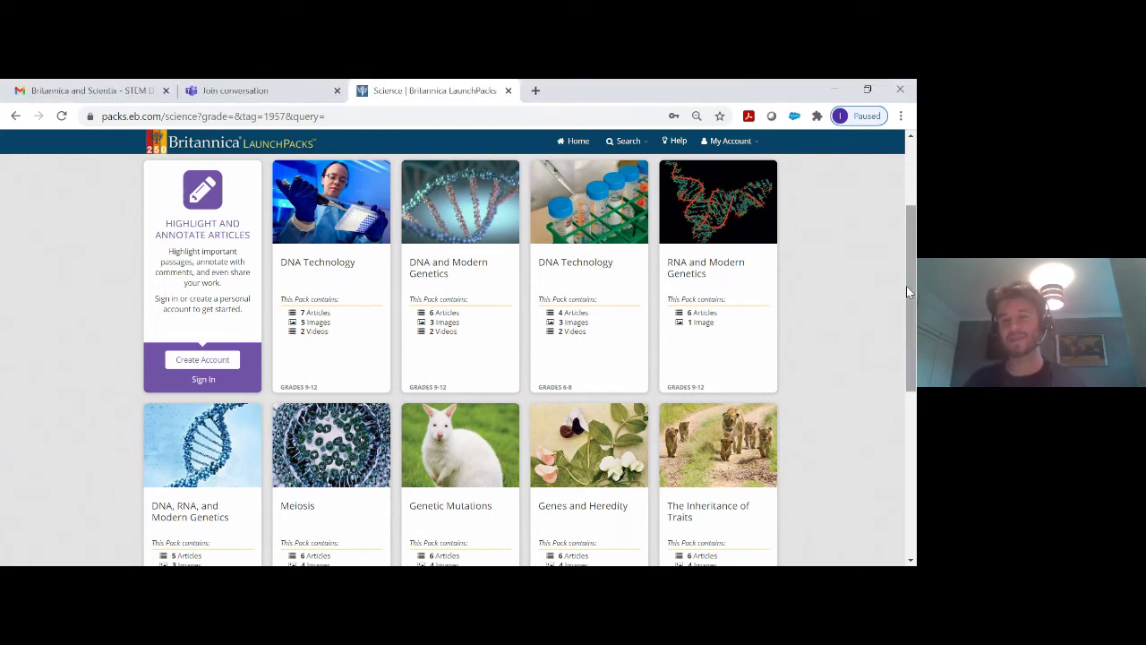
pyautogui.moveTo(906, 286); pyautogui.dragTo(891, 186)
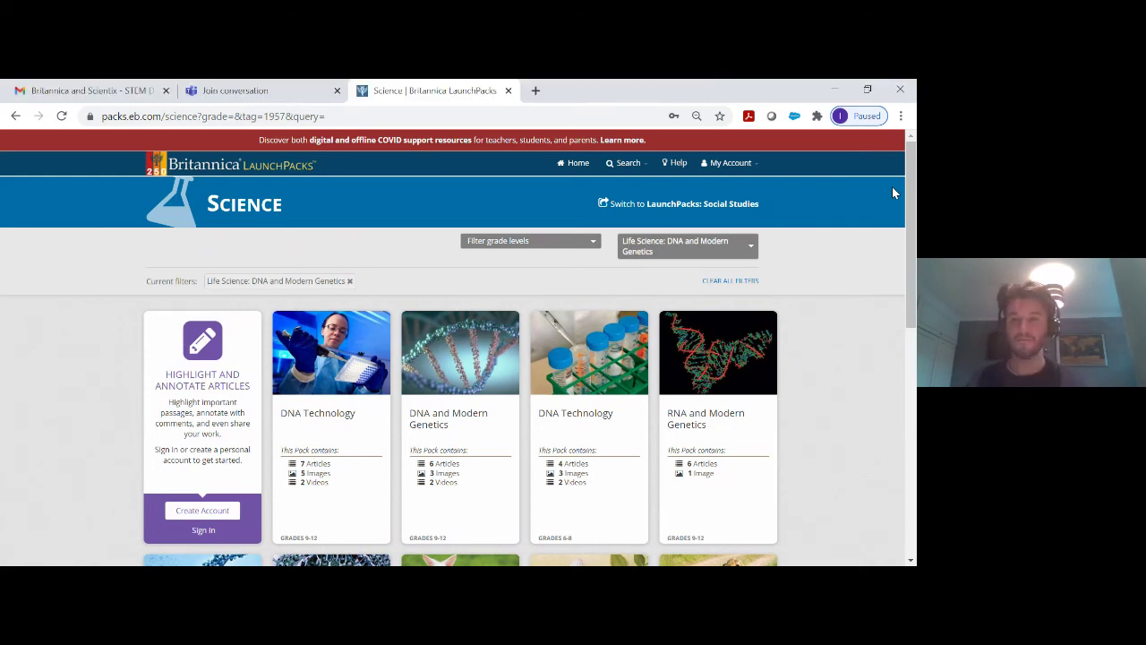
# Change the topic filter to Space Science: Space Exploration, listing Mae Jemison, Sally Ride and Space Shuttle packs
pyautogui.moveTo(909, 183); pyautogui.dragTo(904, 246)
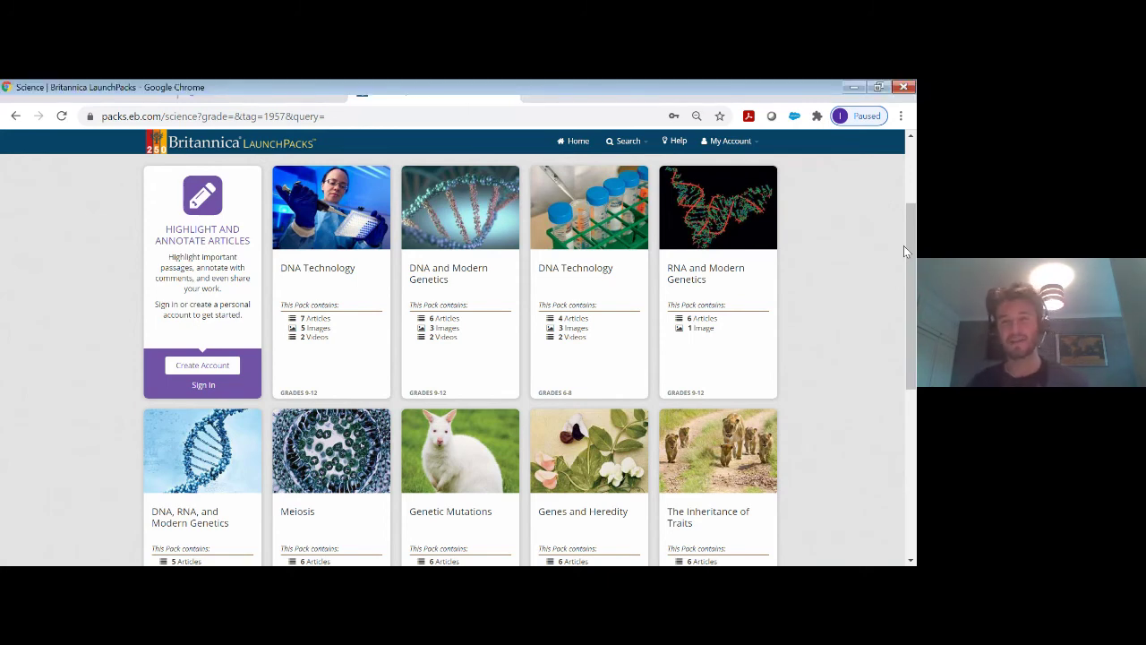
pyautogui.moveTo(910, 231); pyautogui.dragTo(912, 179)
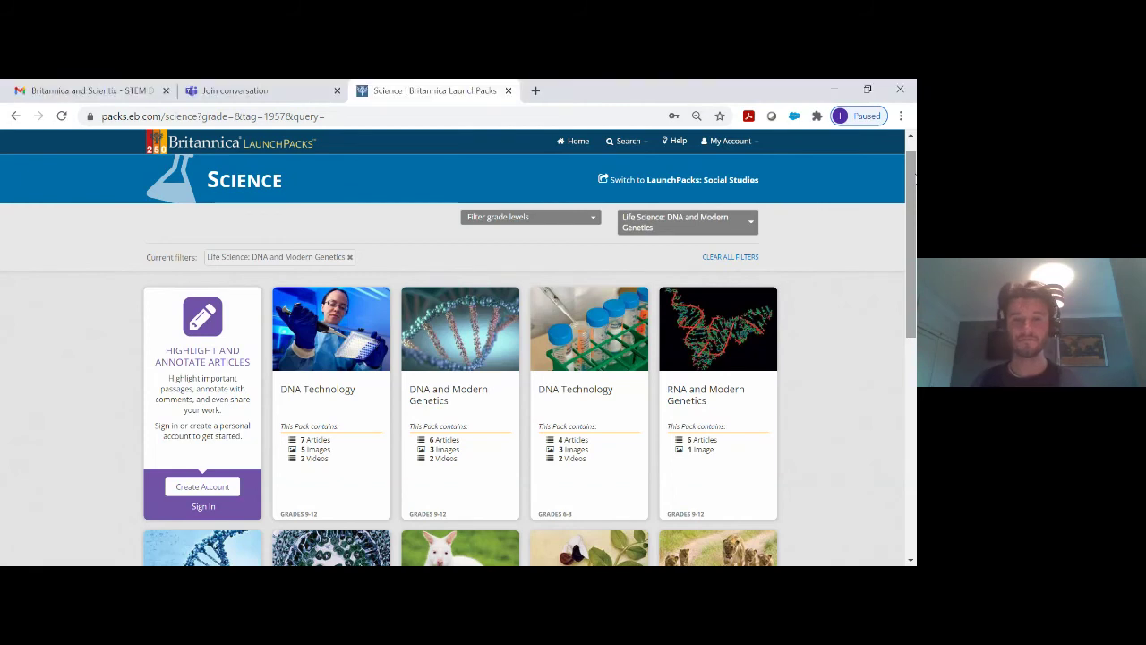
pyautogui.click(631, 217)
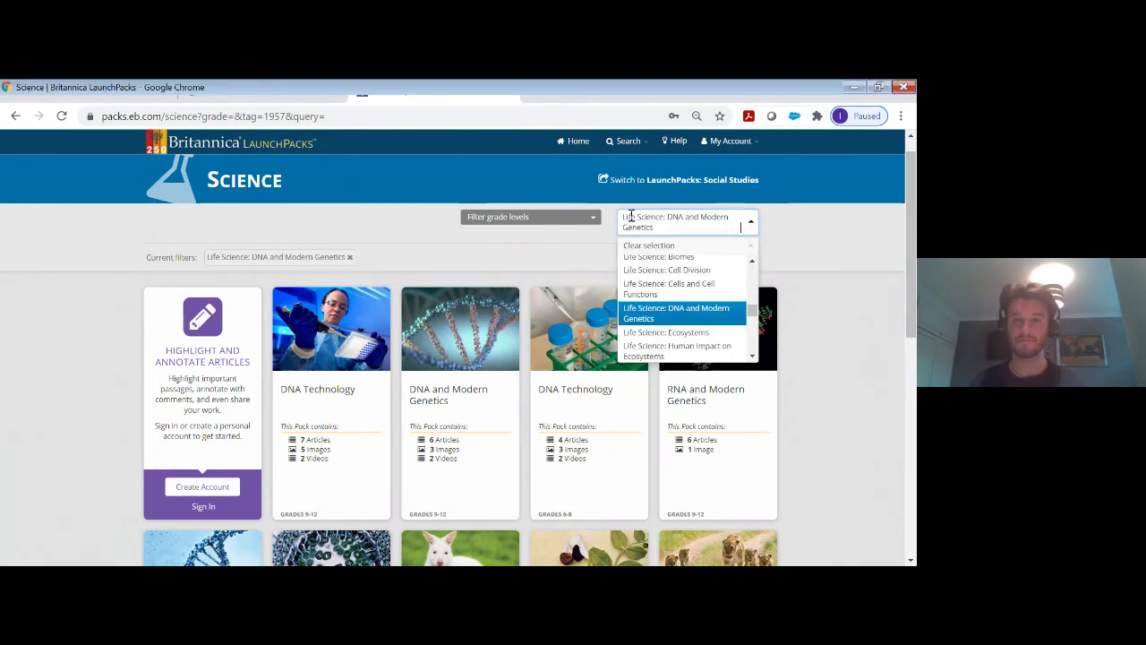
pyautogui.moveTo(752, 310); pyautogui.dragTo(752, 320)
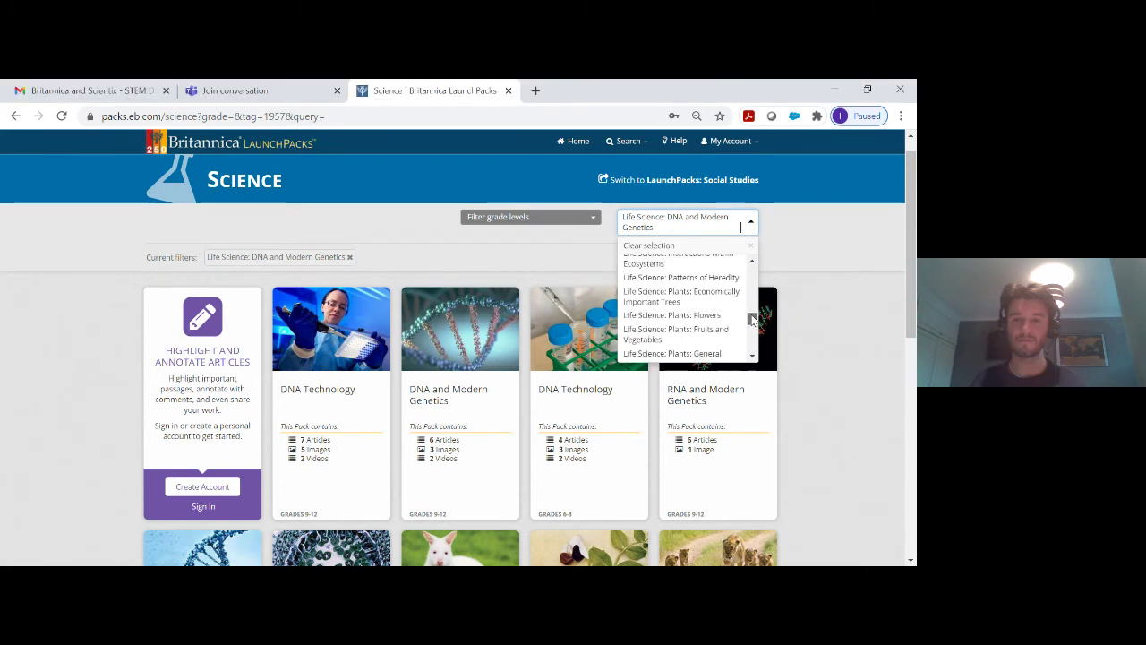
pyautogui.click(527, 219)
pyautogui.click(527, 217)
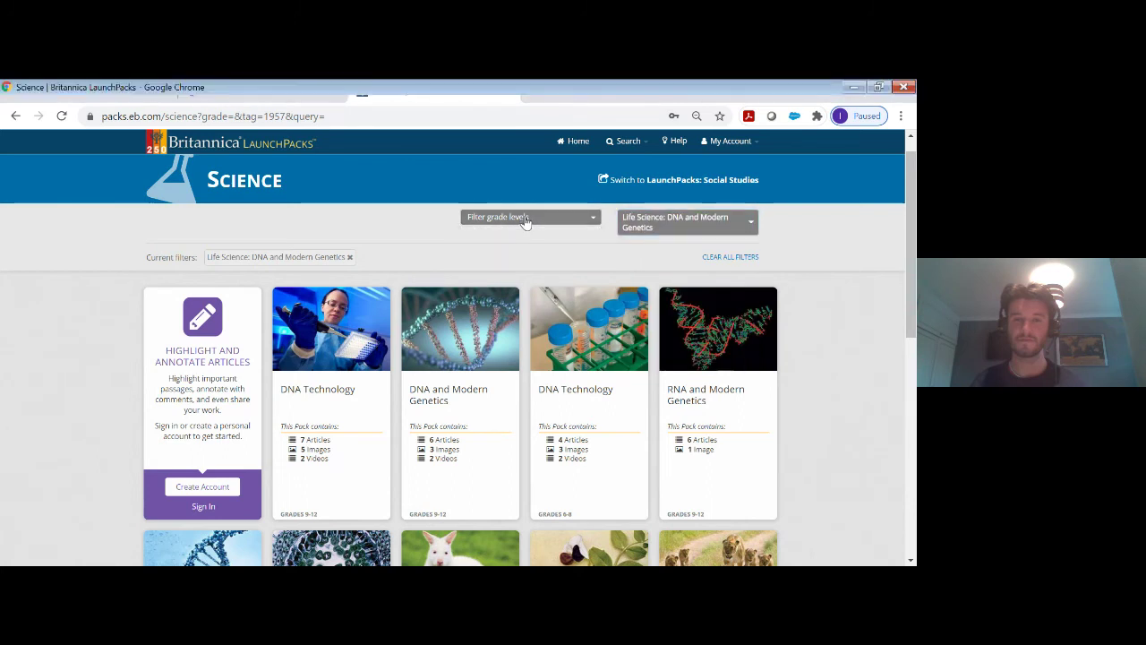
pyautogui.click(627, 220)
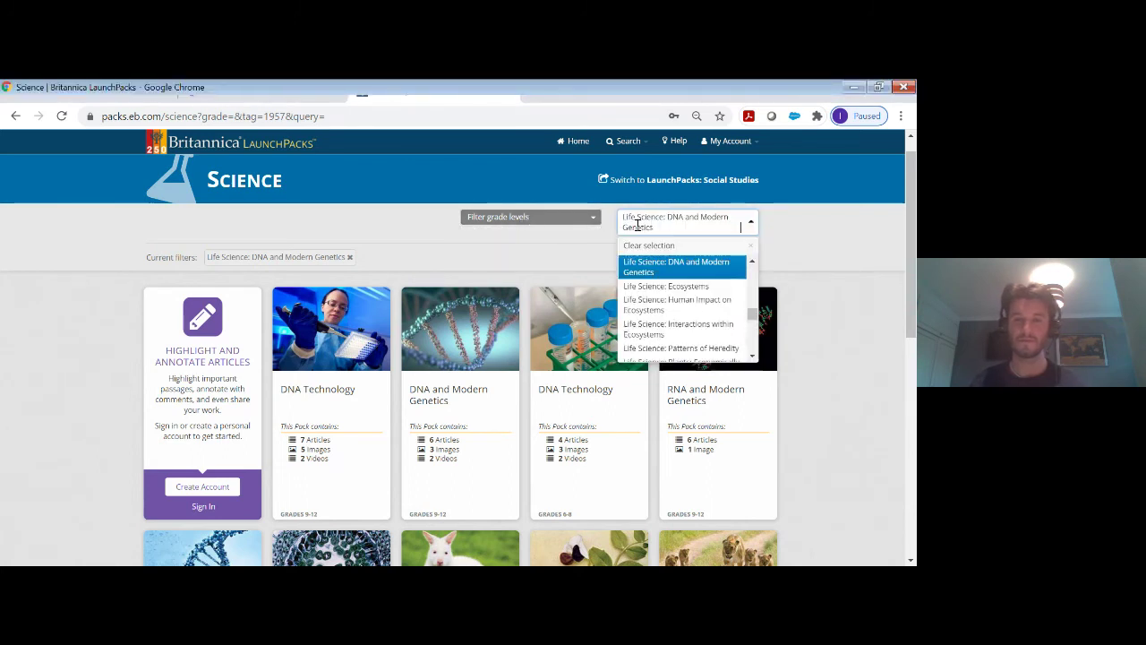
pyautogui.moveTo(753, 314); pyautogui.dragTo(753, 330)
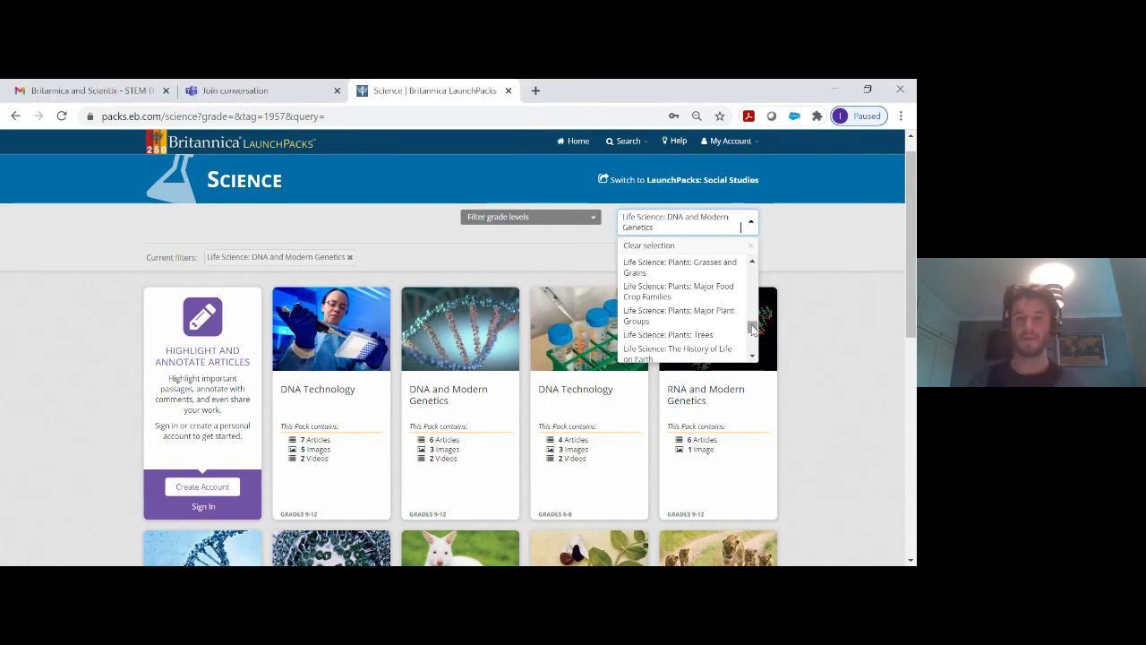
pyautogui.moveTo(753, 329); pyautogui.dragTo(754, 346)
pyautogui.click(712, 315)
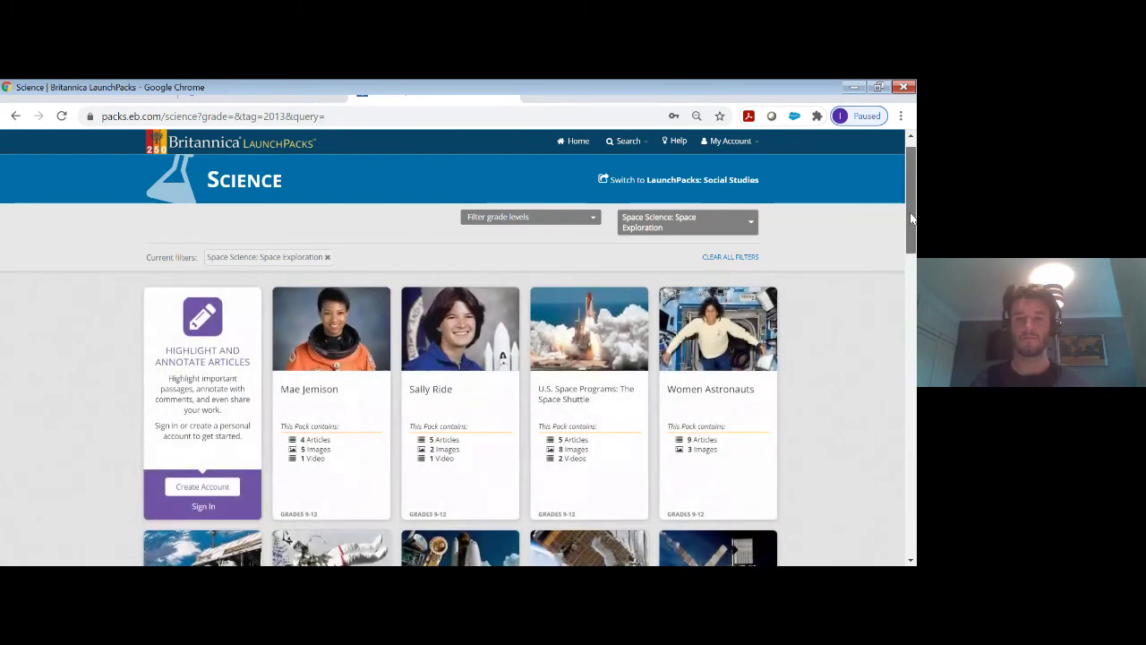
pyautogui.scroll(-2, 908, 218)
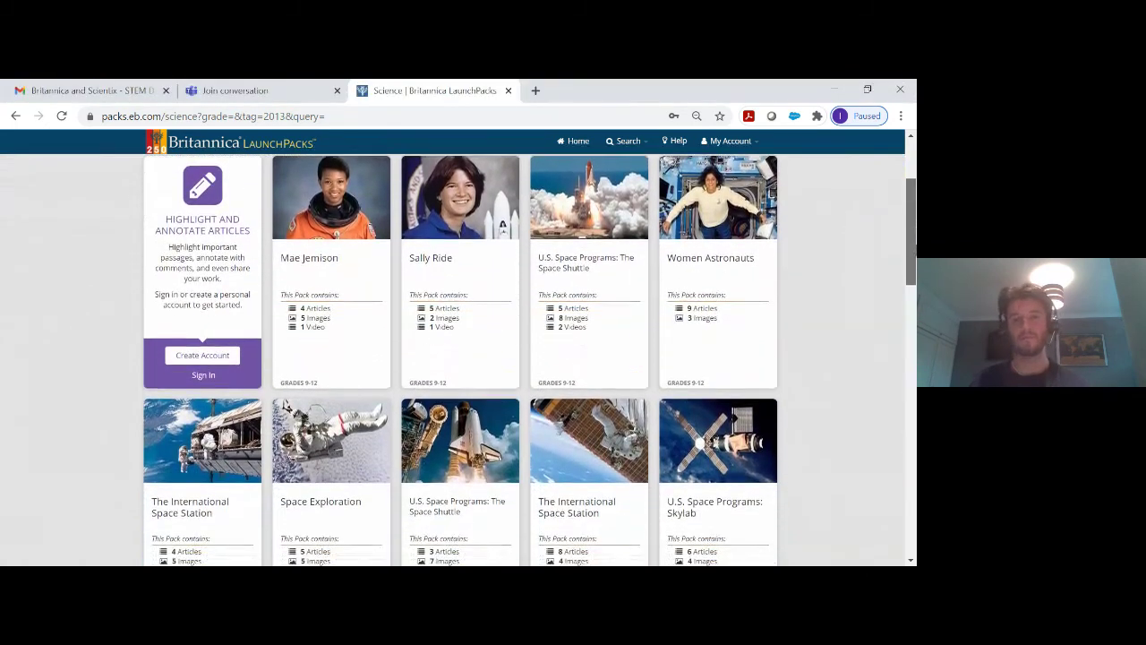
pyautogui.scroll(-1, 523, 358)
pyautogui.scroll(-1, 912, 260)
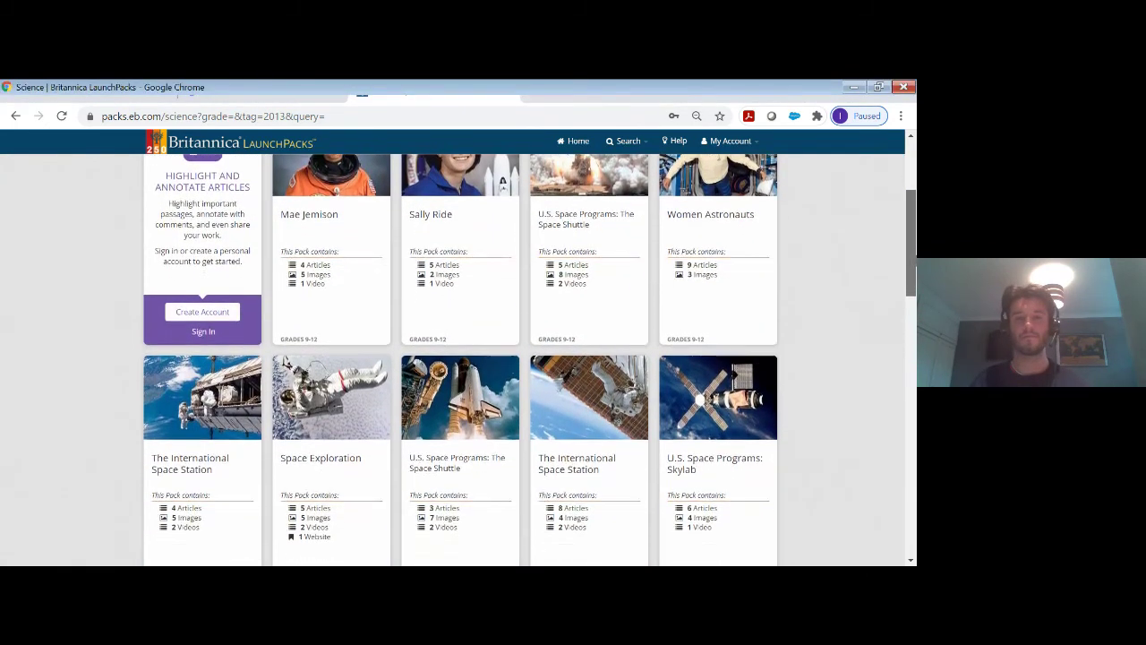
pyautogui.moveTo(914, 265); pyautogui.dragTo(914, 270)
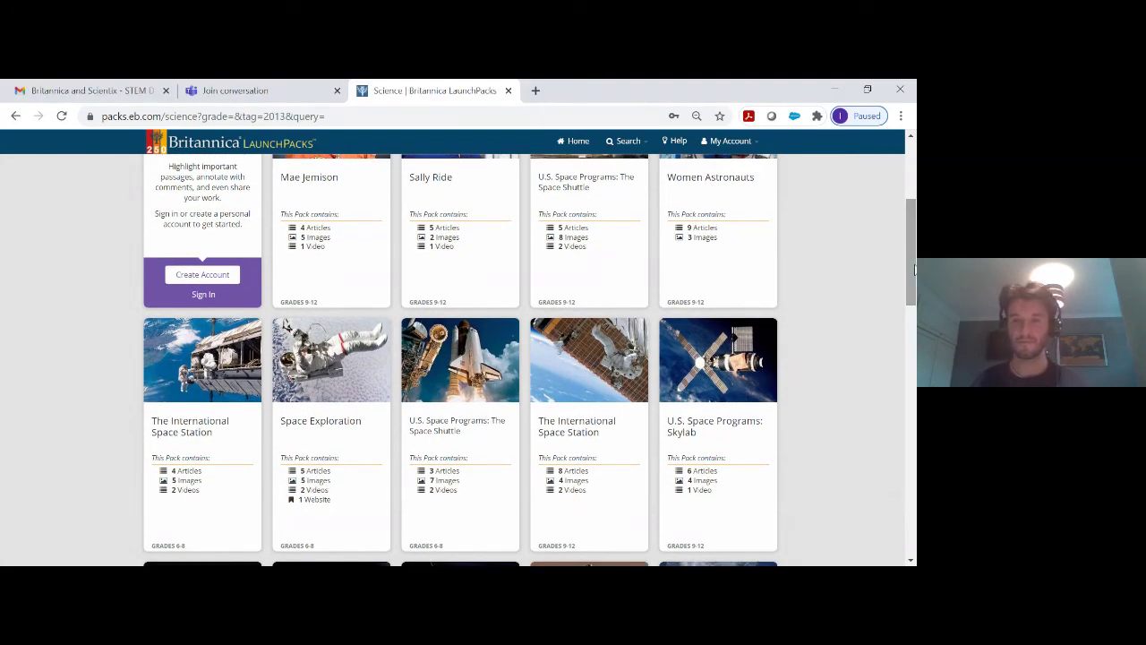
pyautogui.moveTo(914, 269); pyautogui.dragTo(914, 240)
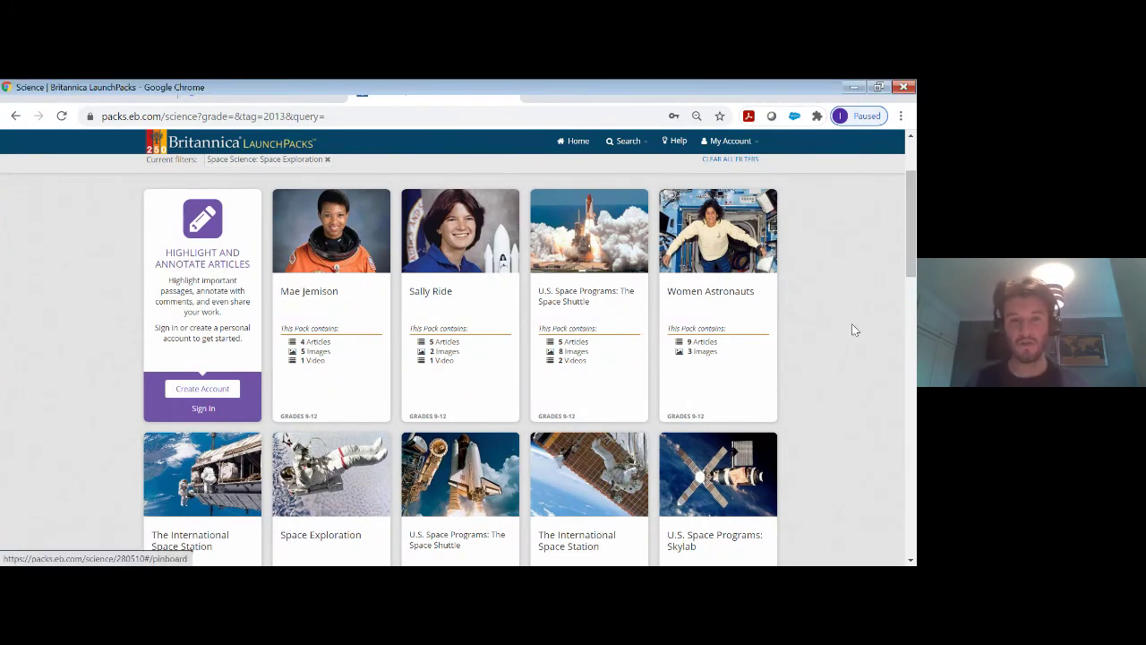
pyautogui.moveTo(914, 255); pyautogui.dragTo(905, 313)
# Open the grades 6-8 Space Exploration pack and its 'space exploration' article
pyautogui.click(317, 297)
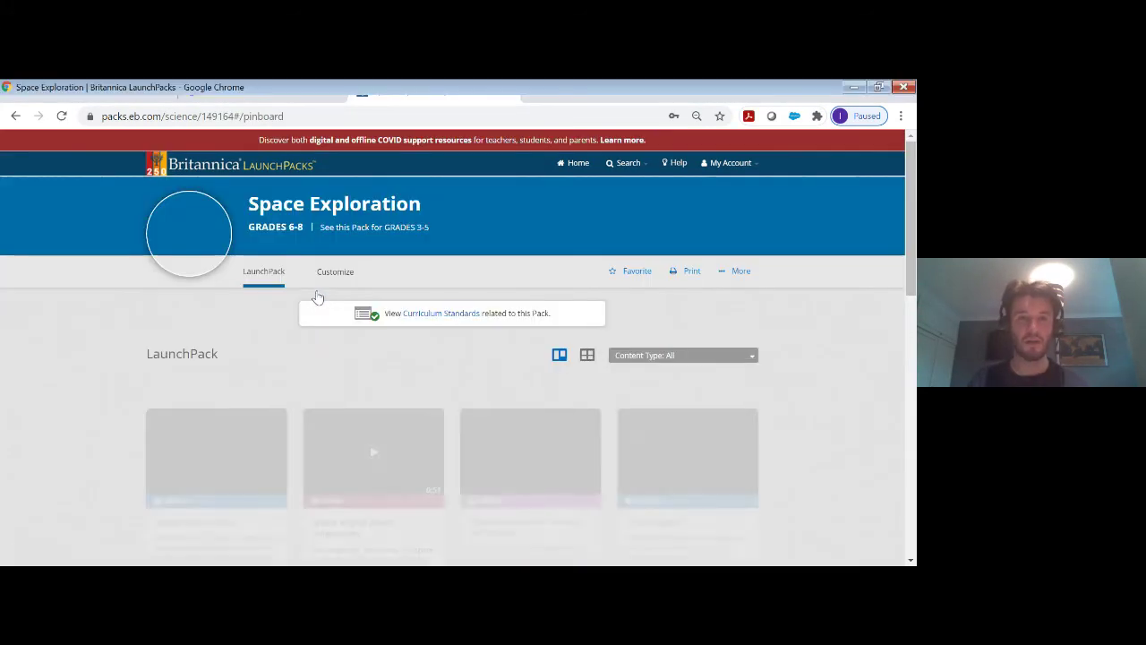
pyautogui.moveTo(908, 242); pyautogui.dragTo(904, 324)
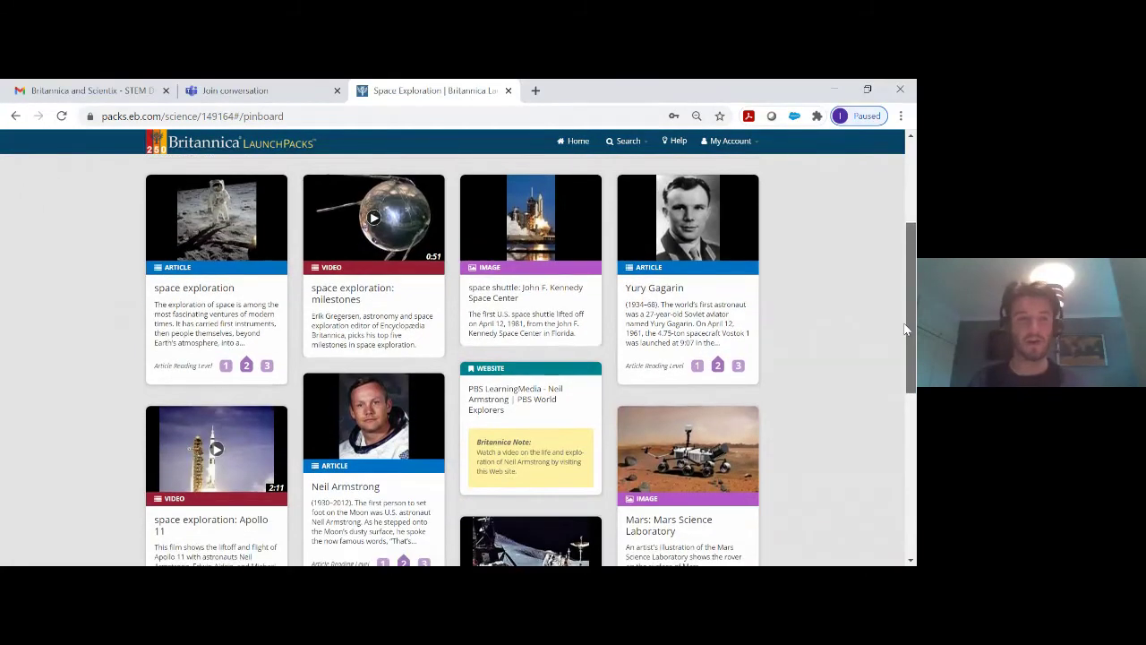
pyautogui.click(219, 289)
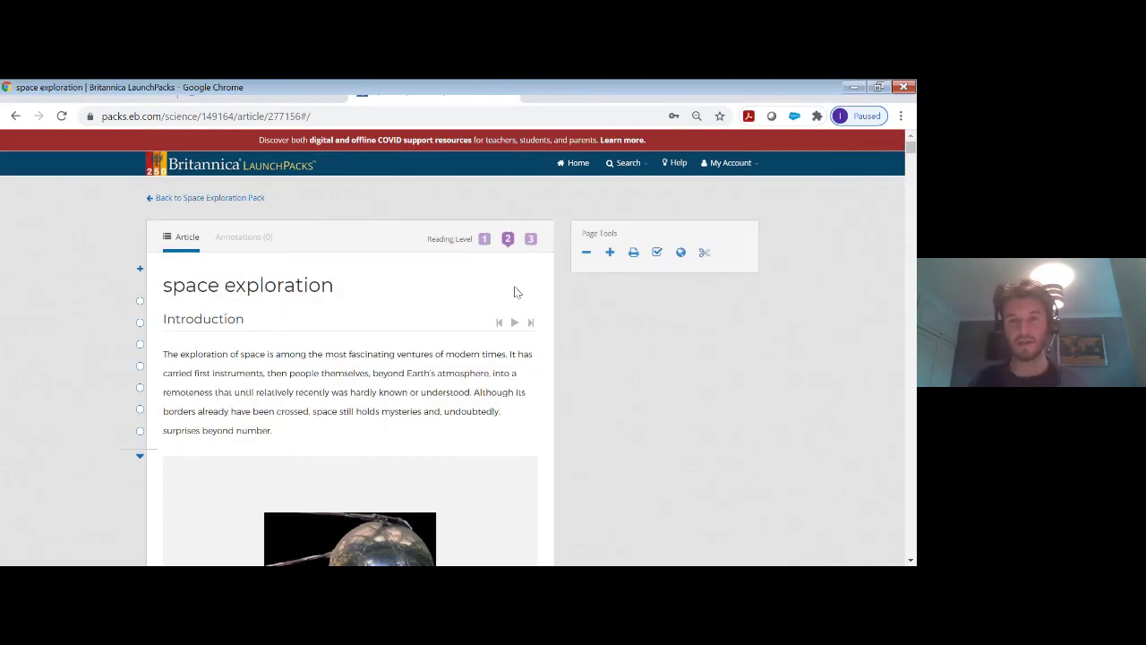
pyautogui.click(680, 251)
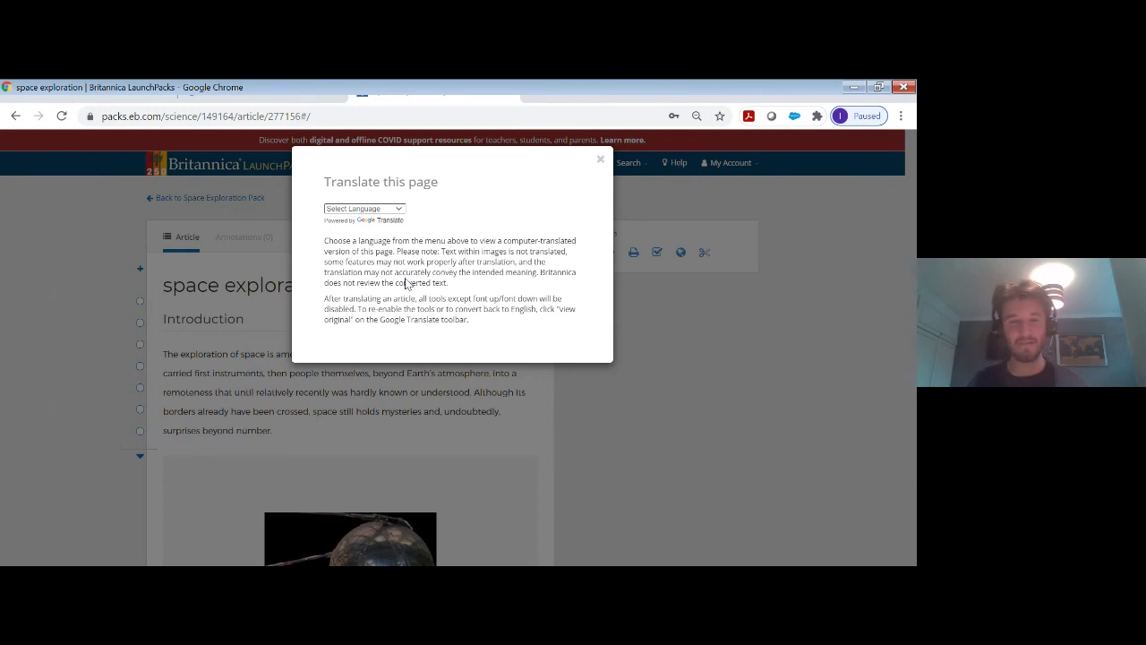
# Translate the article into French and scroll through 'exploration de l'espace'
pyautogui.press('f')
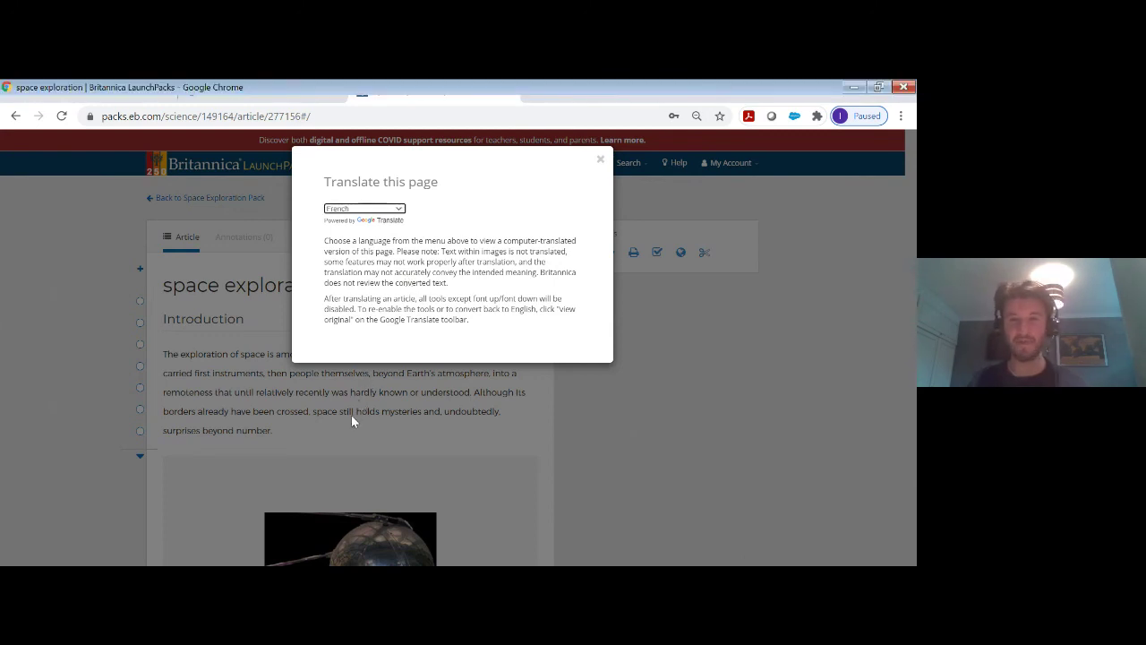
pyautogui.click(600, 161)
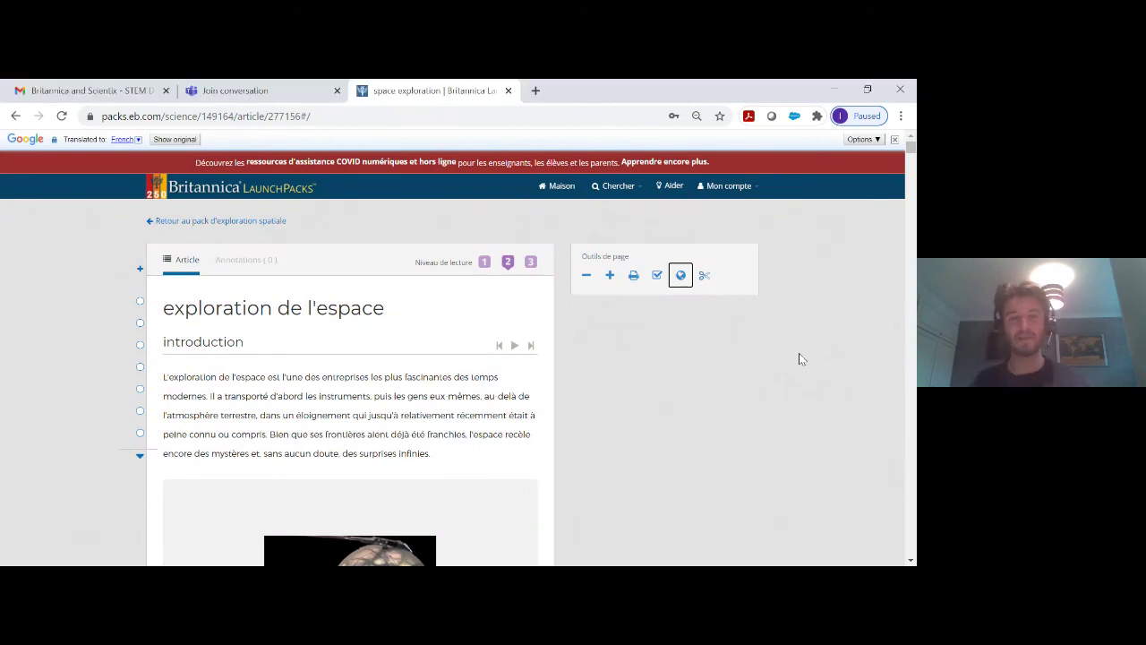
pyautogui.scroll(-1, 802, 358)
pyautogui.scroll(-1, 452, 359)
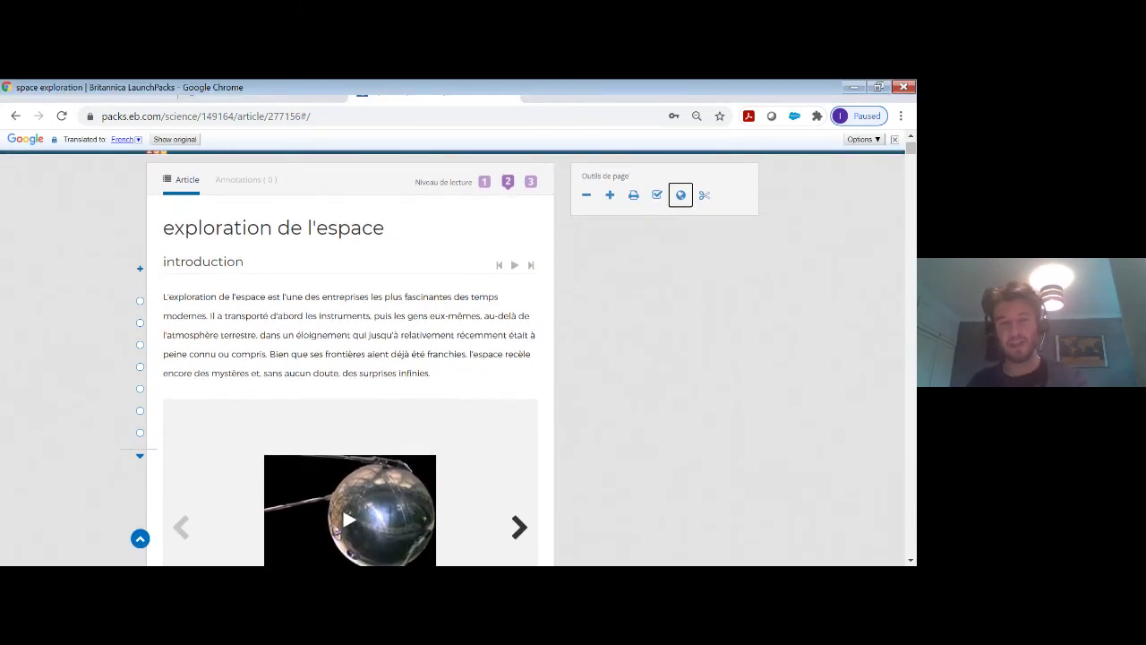
pyautogui.scroll(-1, 452, 358)
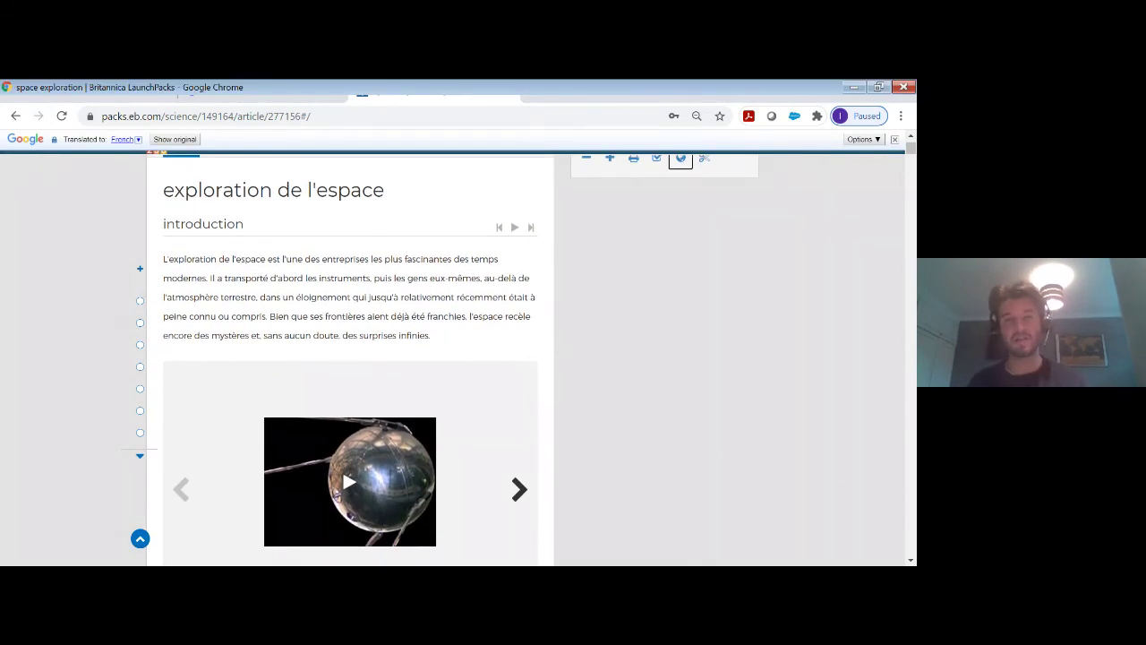
pyautogui.scroll(-1, 452, 359)
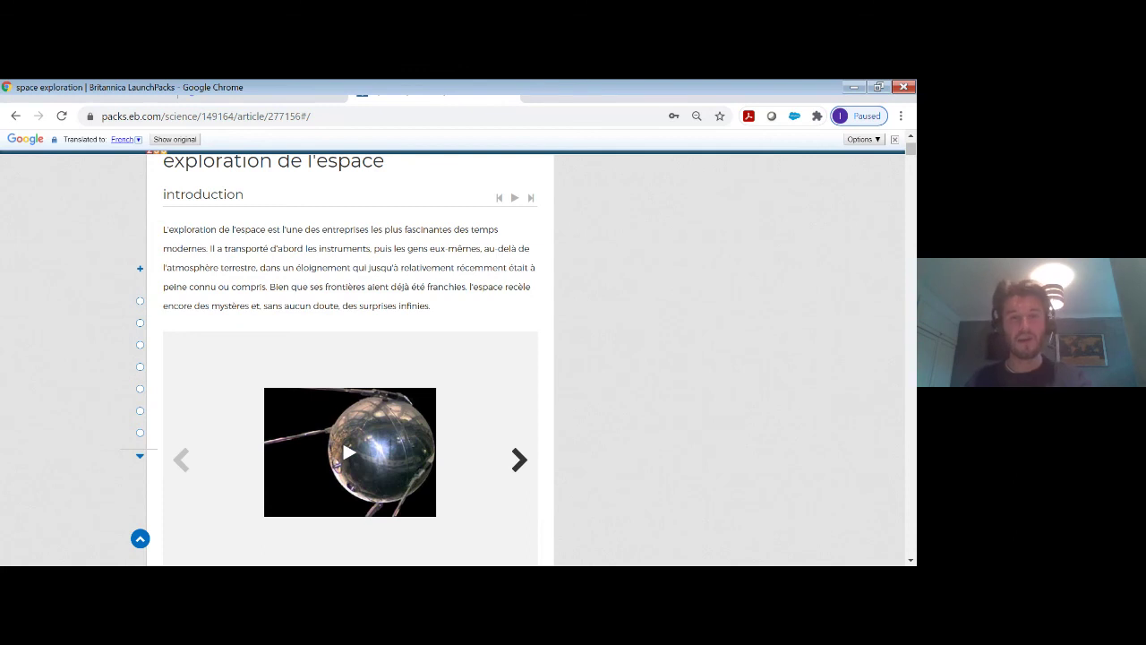
pyautogui.scroll(1, 117, 252)
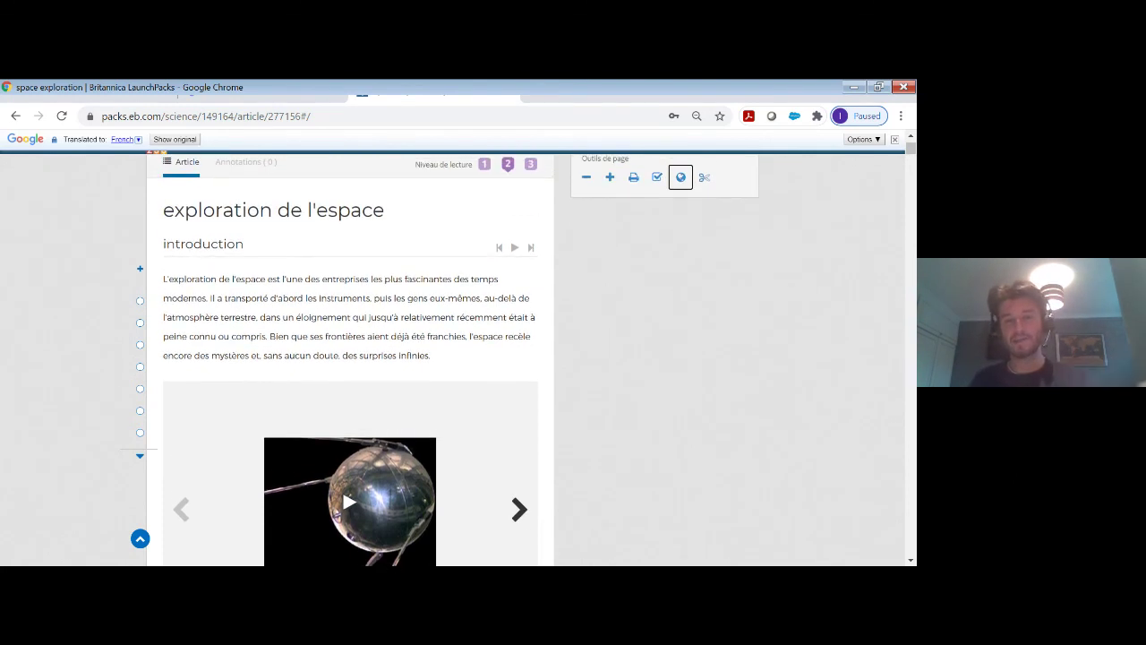
pyautogui.scroll(-1, 452, 358)
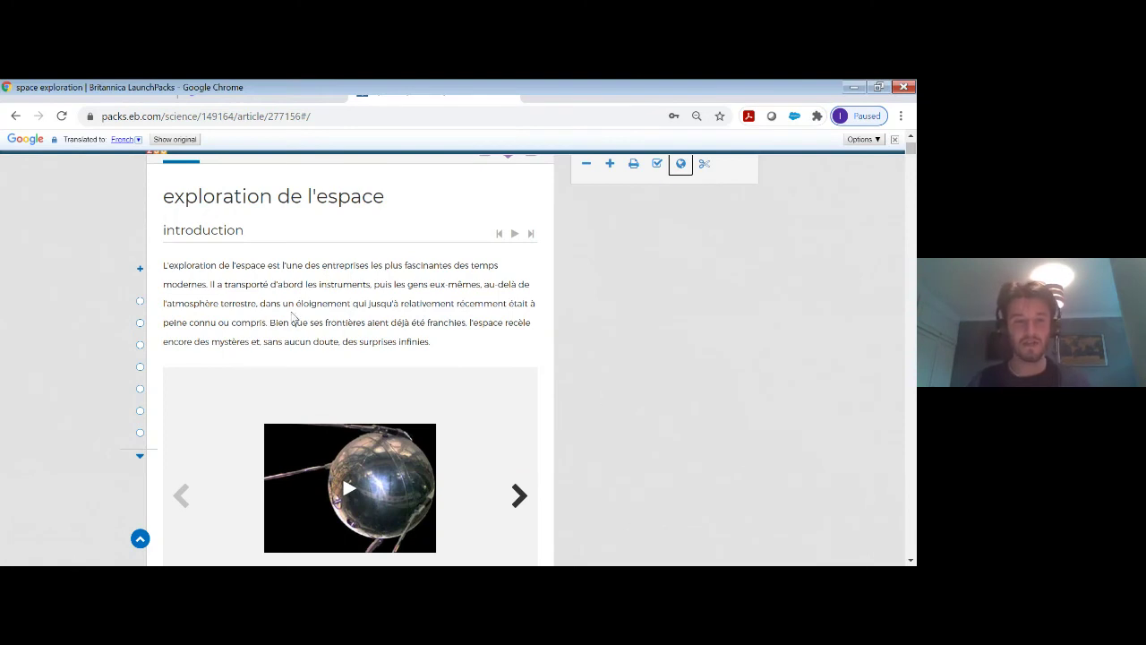
pyautogui.moveTo(256, 303)
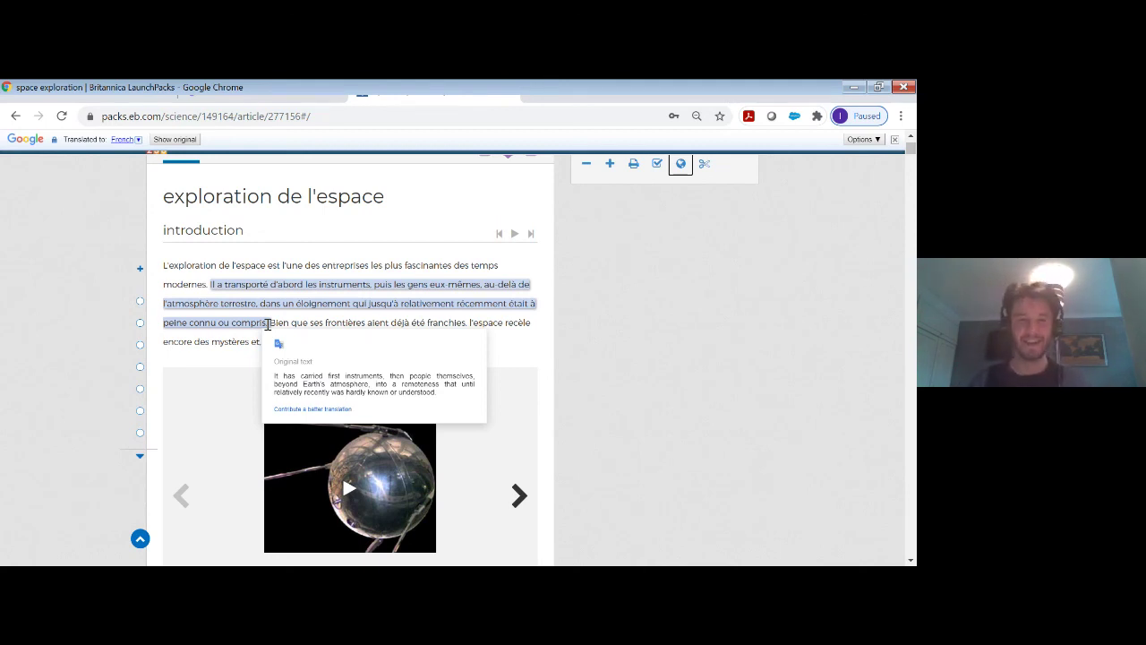
# Restore the article to English, then briefly play and stop the Introduction read-aloud
pyautogui.click(703, 353)
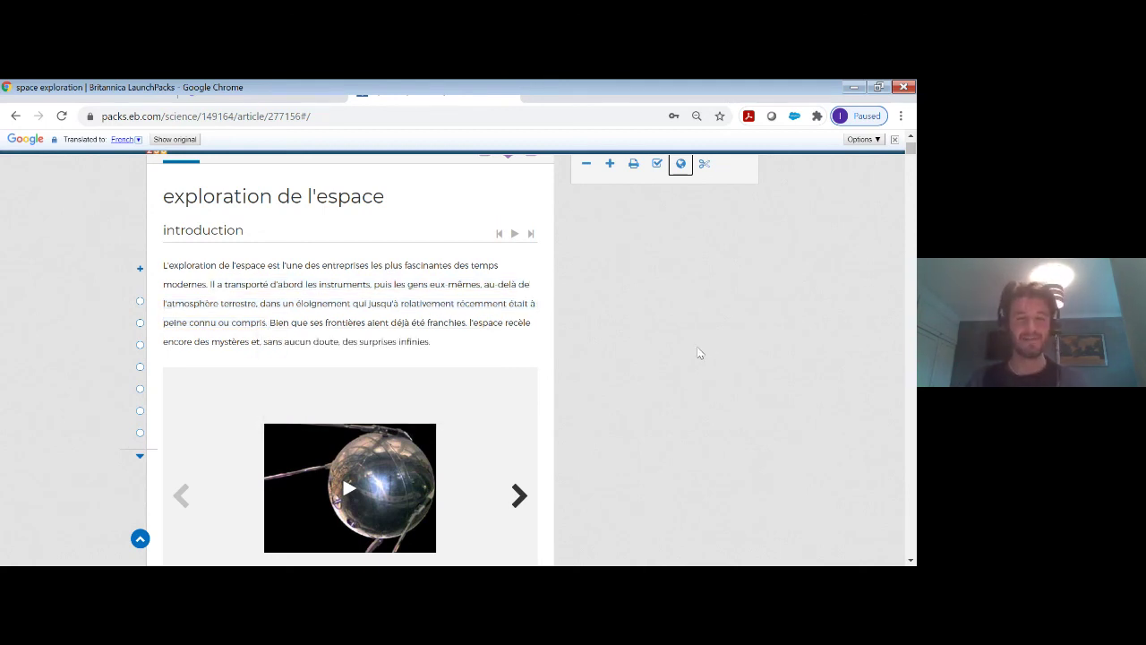
pyautogui.click(895, 141)
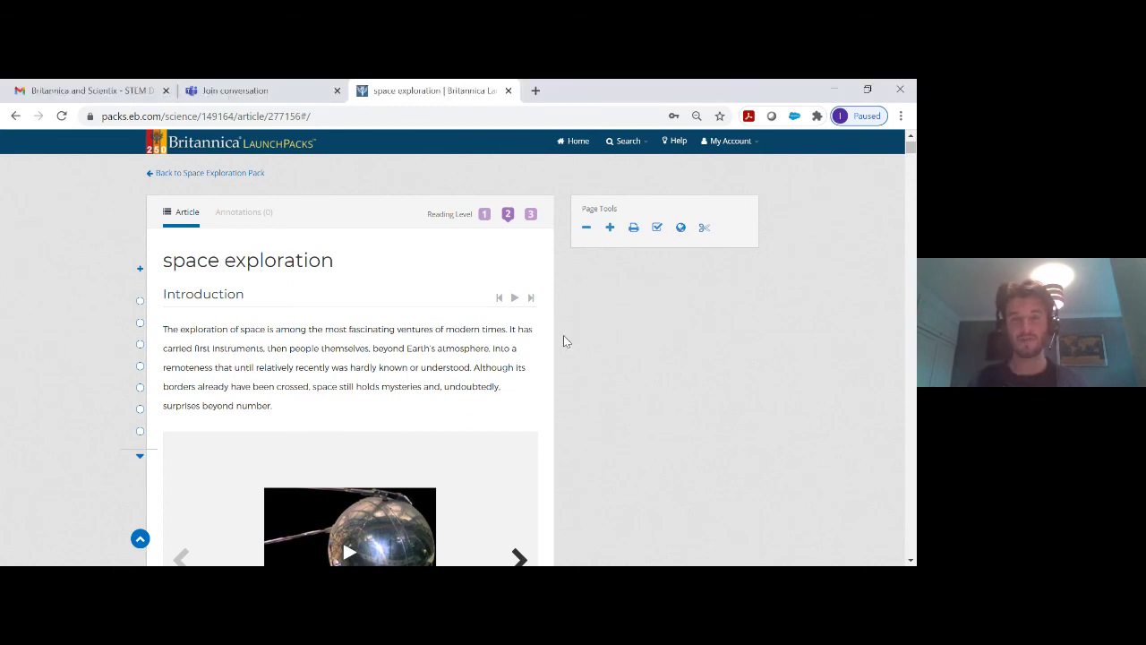
pyautogui.click(515, 300)
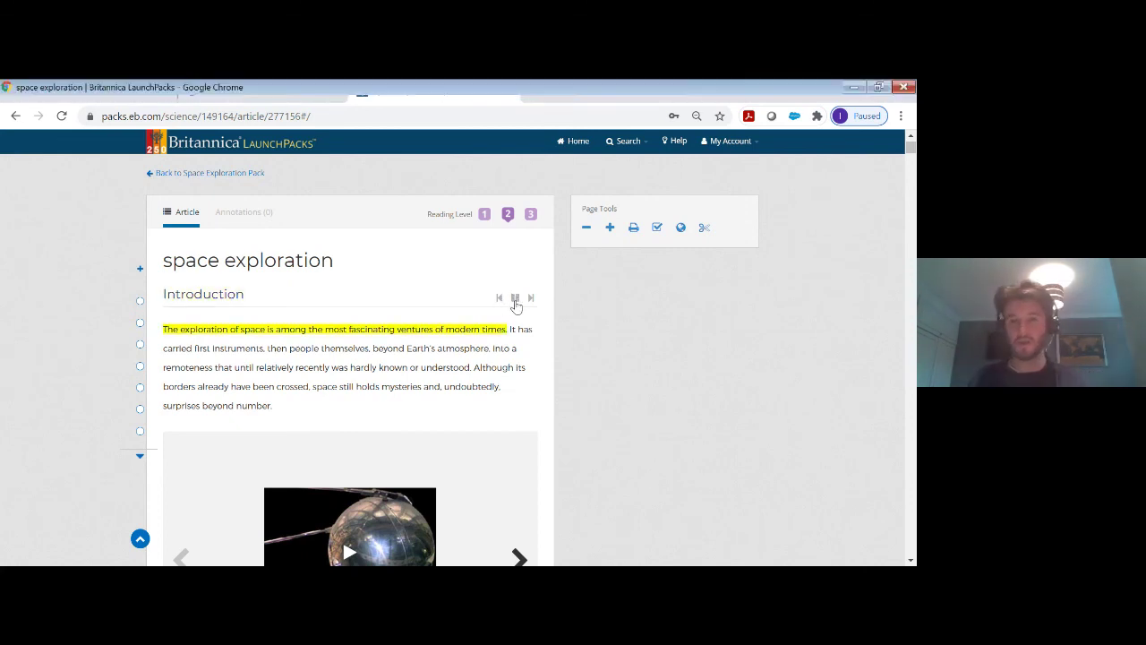
pyautogui.click(515, 300)
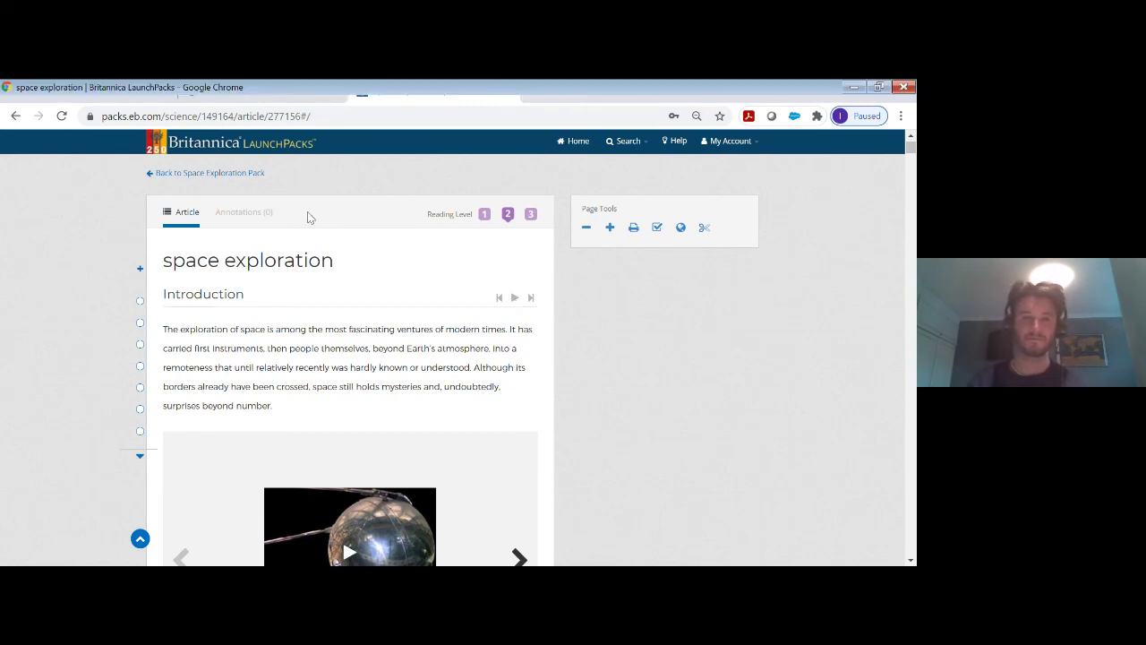
# Leave the article for the Space Exploration pack, then return to the unfiltered Science packs home page
pyautogui.click(250, 175)
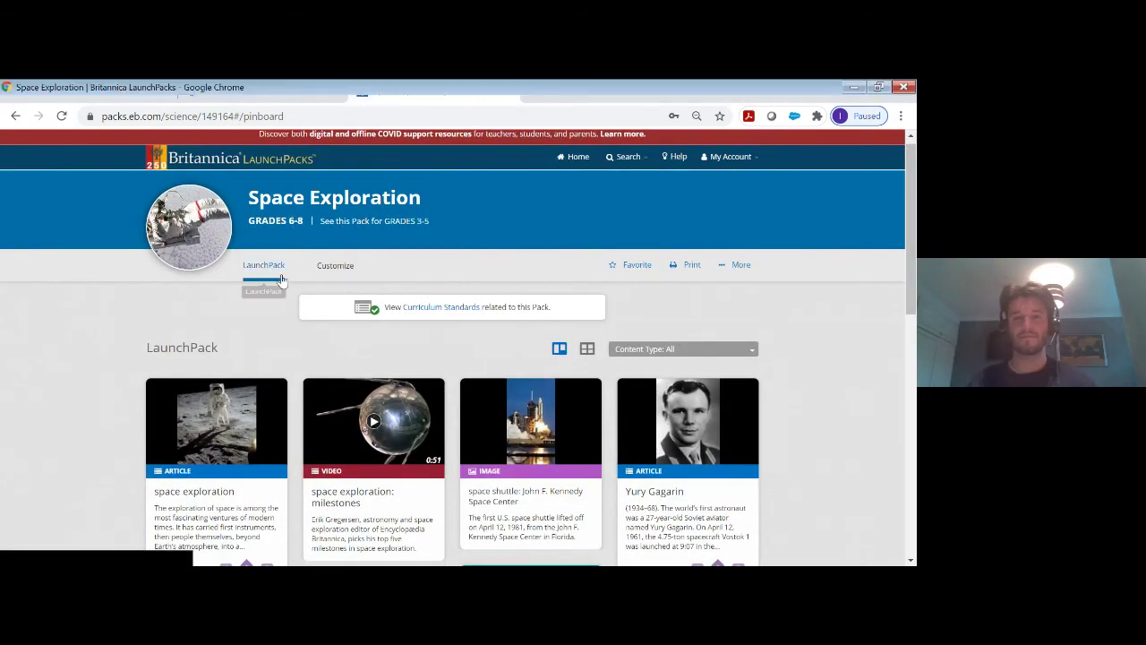
pyautogui.click(269, 167)
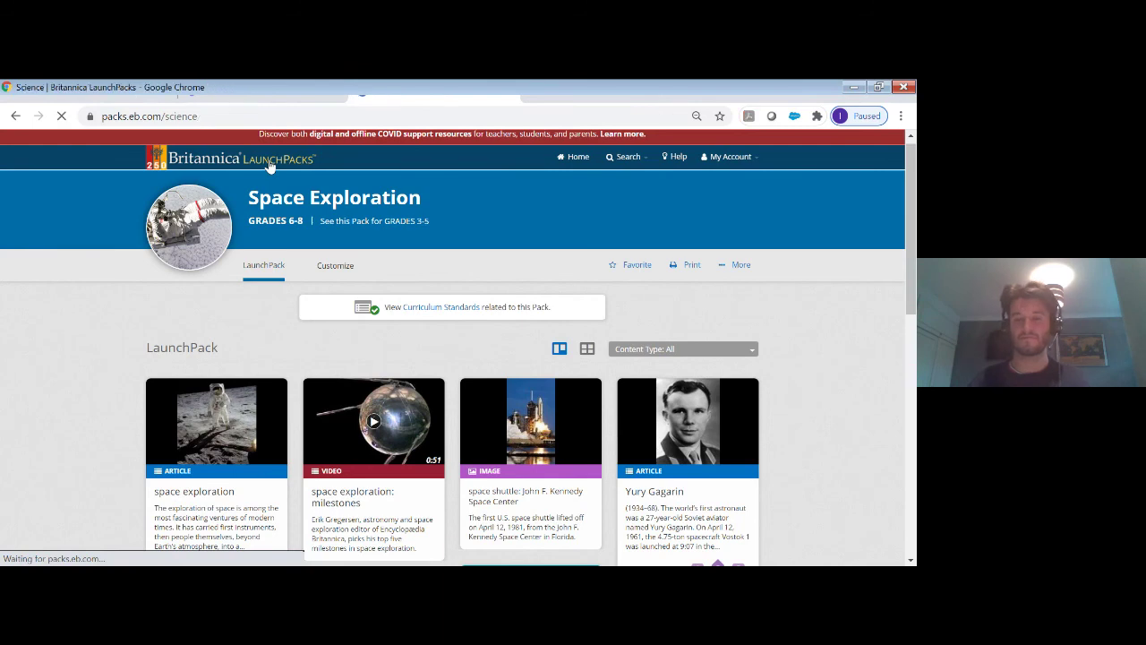